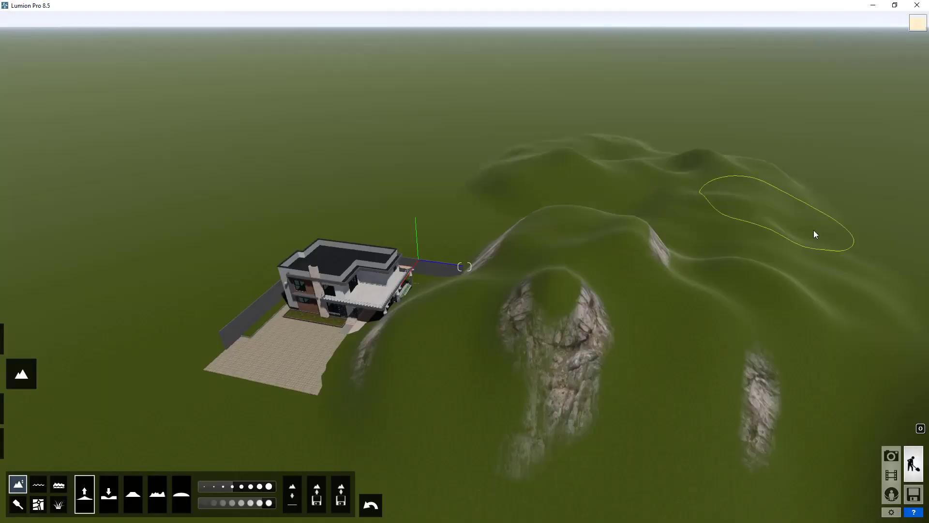
{"action": "left_click", "coordinate": [133, 494]}
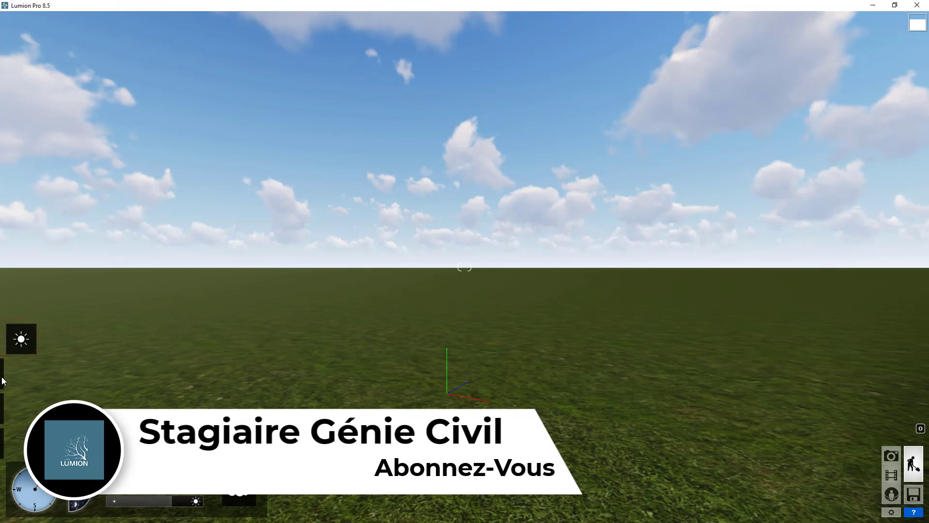
{"action": "left_click", "coordinate": [22, 373]}
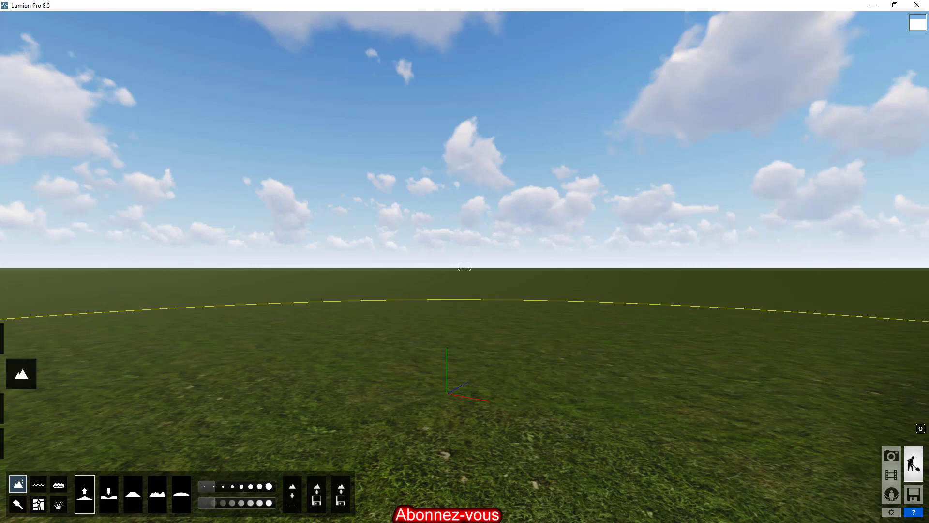
Step: Switch to ARCHICAD and look over the villa in the 3D view
{"action": "key", "text": "super"}
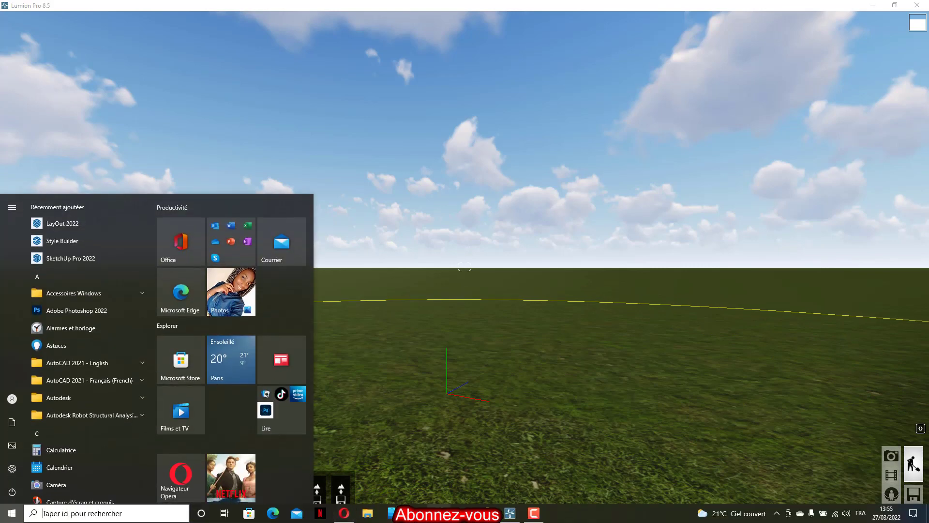
{"action": "left_click", "coordinate": [439, 513]}
{"action": "scroll", "coordinate": [390, 304], "scroll_direction": "down", "scroll_amount": 1}
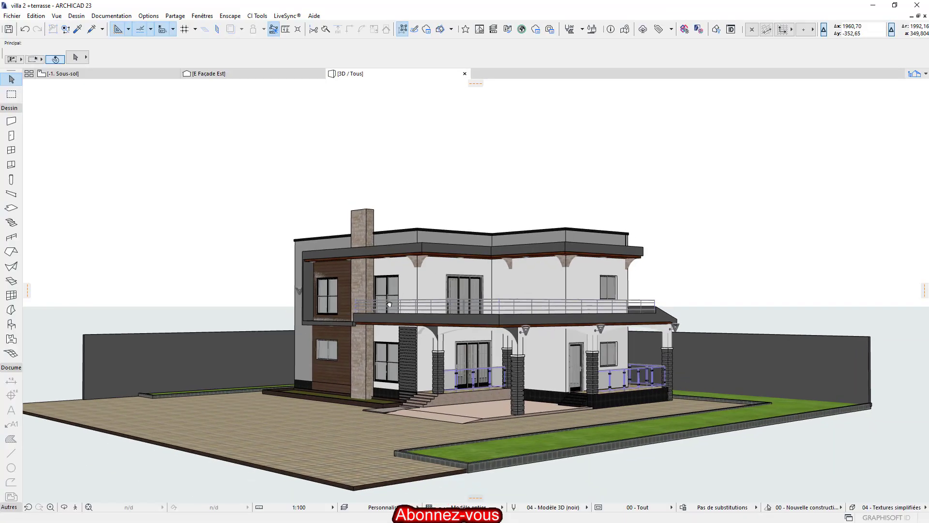
{"action": "scroll", "coordinate": [390, 304], "scroll_direction": "down", "scroll_amount": 1}
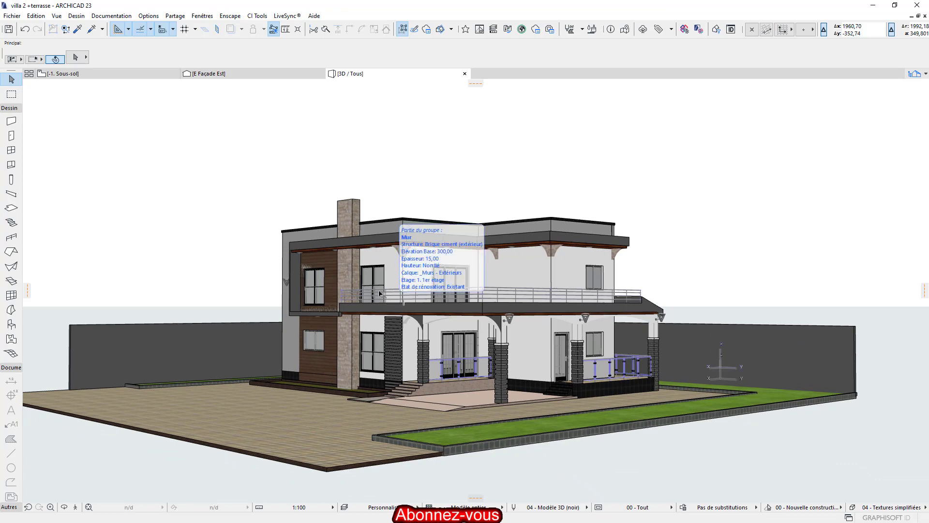
{"action": "scroll", "coordinate": [377, 286], "scroll_direction": "up", "scroll_amount": 3}
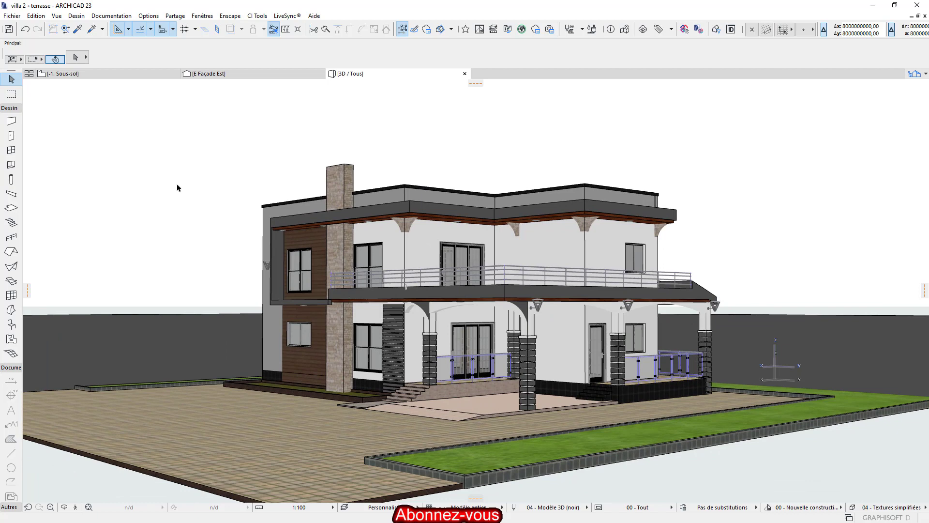
Step: Save the villa's 3D view as a Lumion Collada file (*.dae) named villa 2 +terrasse in the desktop folder Mise en page
{"action": "left_click", "coordinate": [12, 16]}
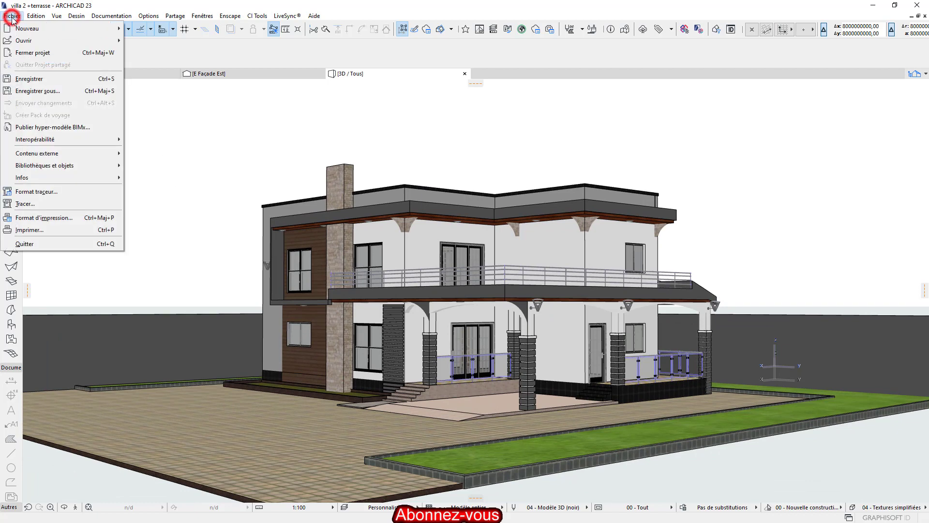
{"action": "left_click", "coordinate": [77, 93]}
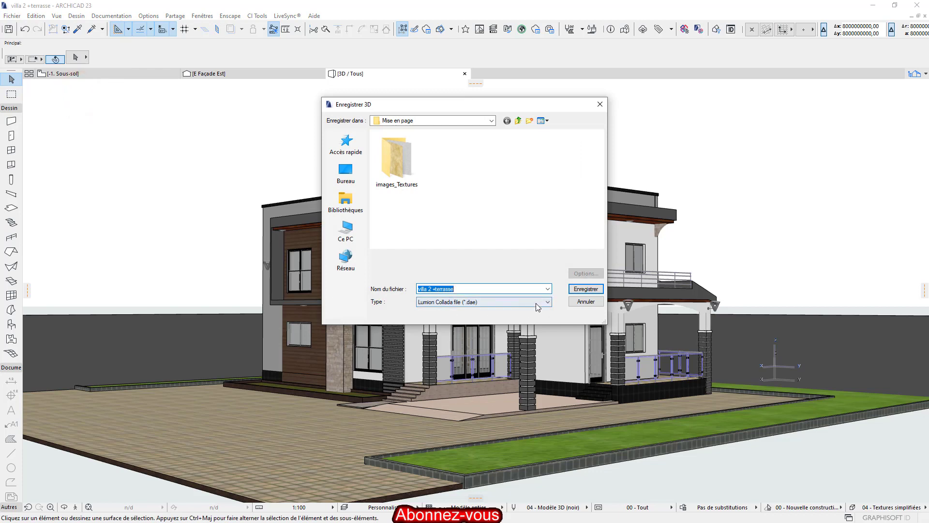
{"action": "left_click", "coordinate": [536, 303]}
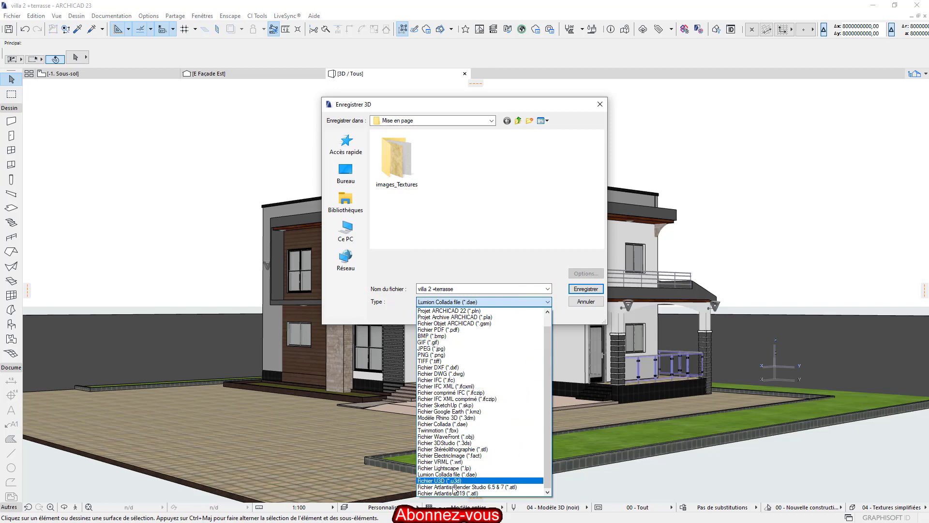
{"action": "left_click", "coordinate": [470, 475]}
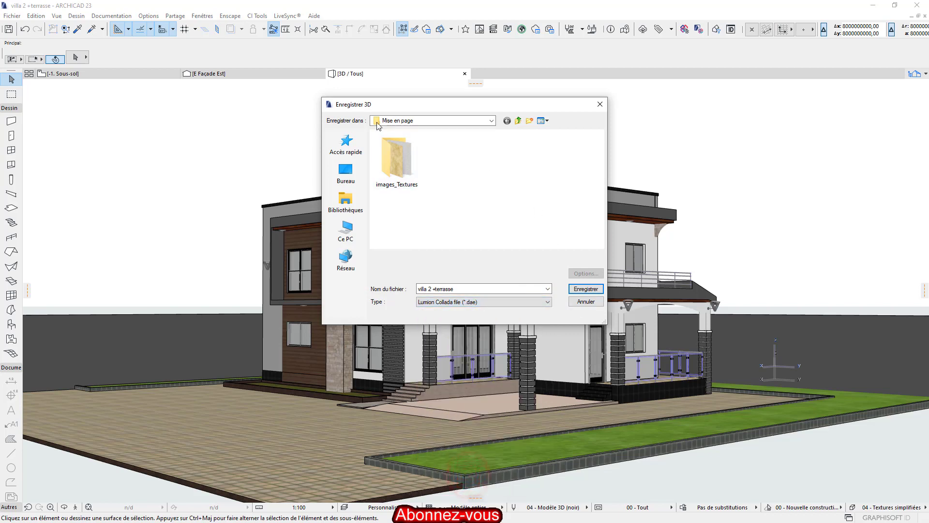
{"action": "left_click", "coordinate": [347, 171]}
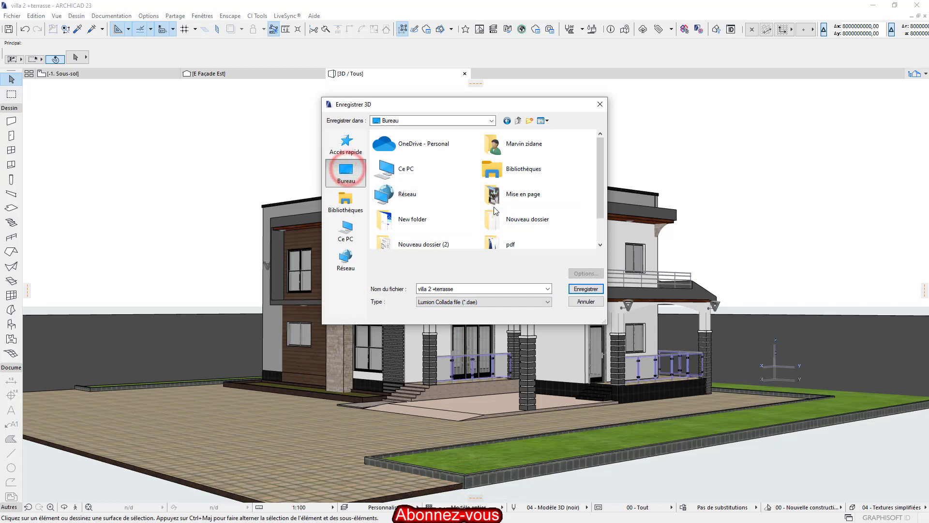
{"action": "scroll", "coordinate": [533, 162], "scroll_direction": "down", "scroll_amount": 1}
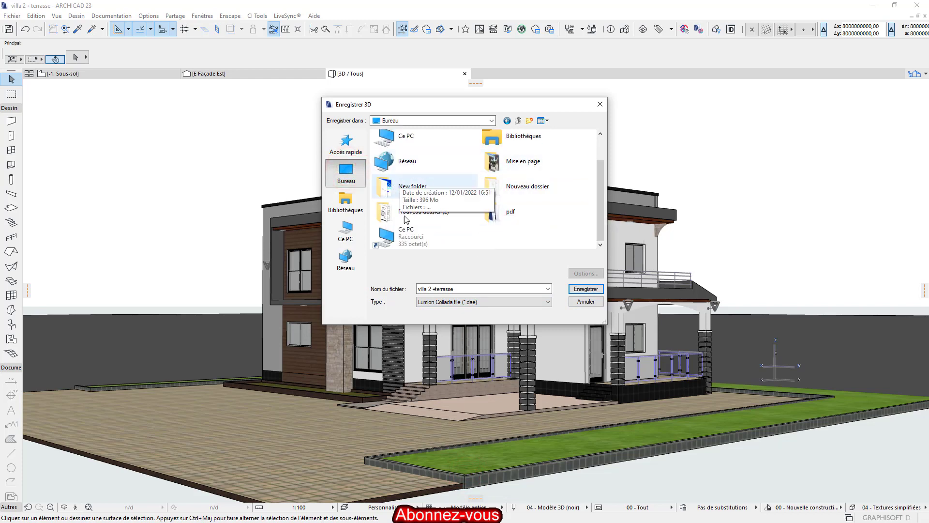
{"action": "scroll", "coordinate": [532, 211], "scroll_direction": "up", "scroll_amount": 1}
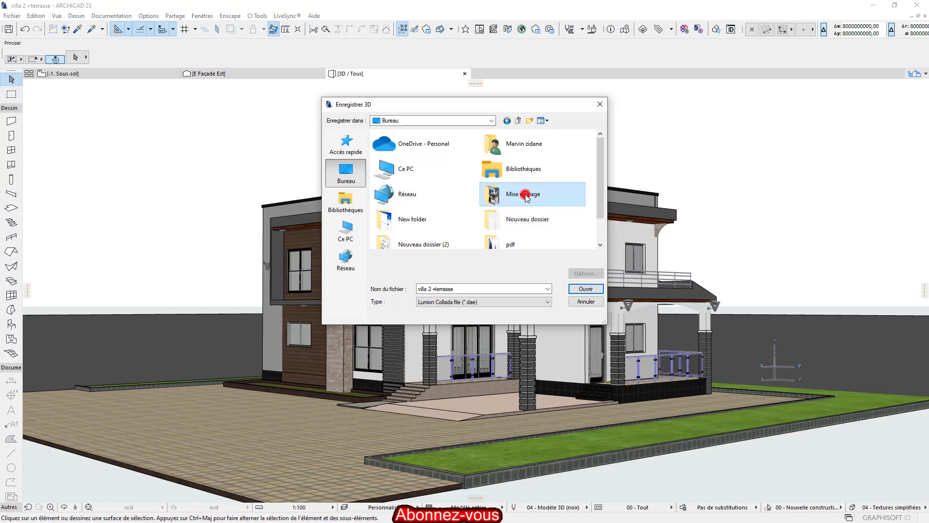
{"action": "double_click", "coordinate": [524, 193]}
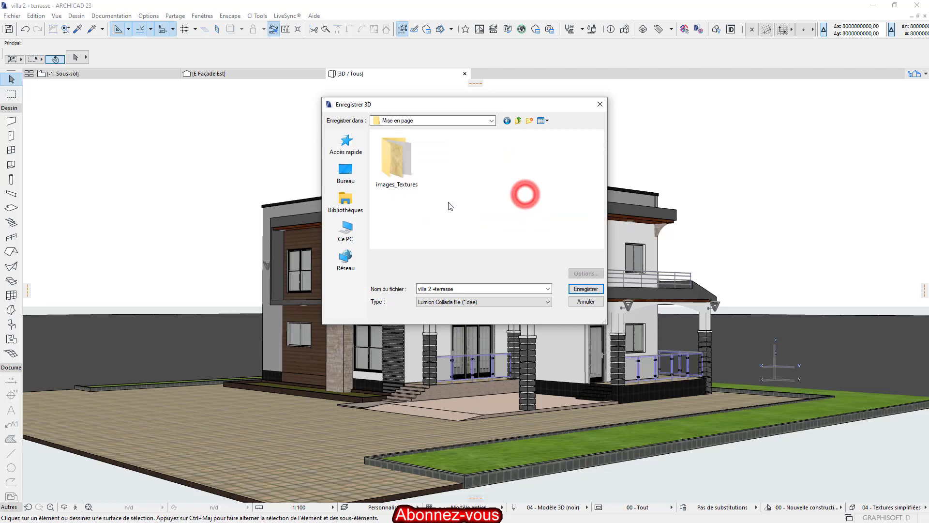
{"action": "left_click", "coordinate": [591, 292]}
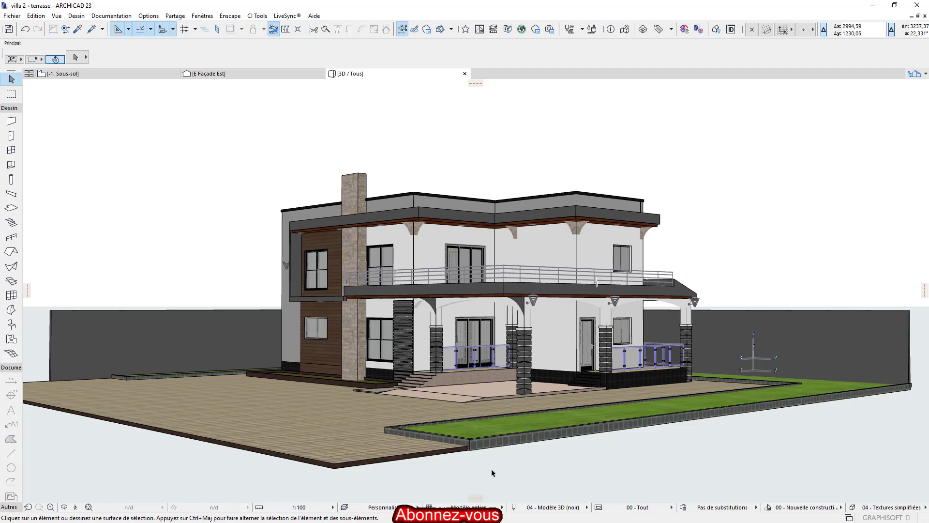
Step: Switch to Lumion and start importing a new model into the scene's object library
{"action": "key", "text": "super"}
{"action": "left_click", "coordinate": [510, 515]}
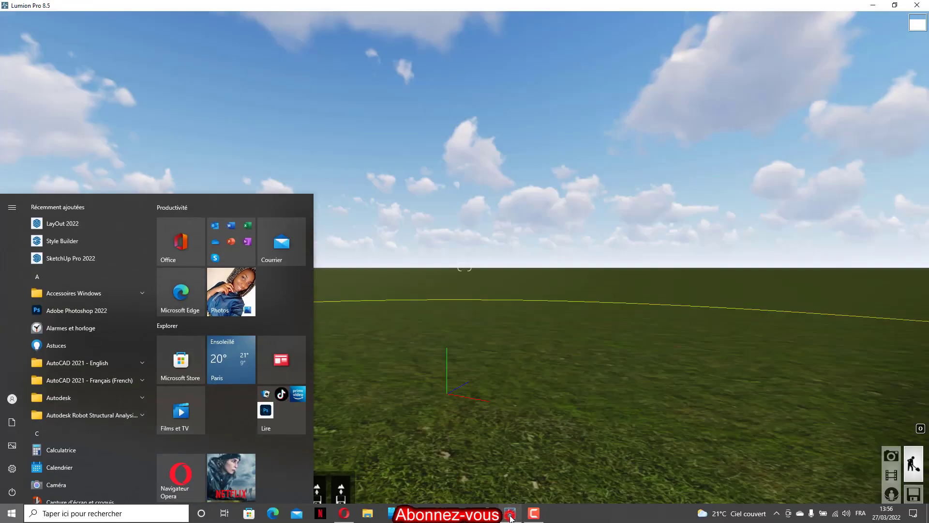
{"action": "scroll", "coordinate": [399, 329], "scroll_direction": "down", "scroll_amount": 2}
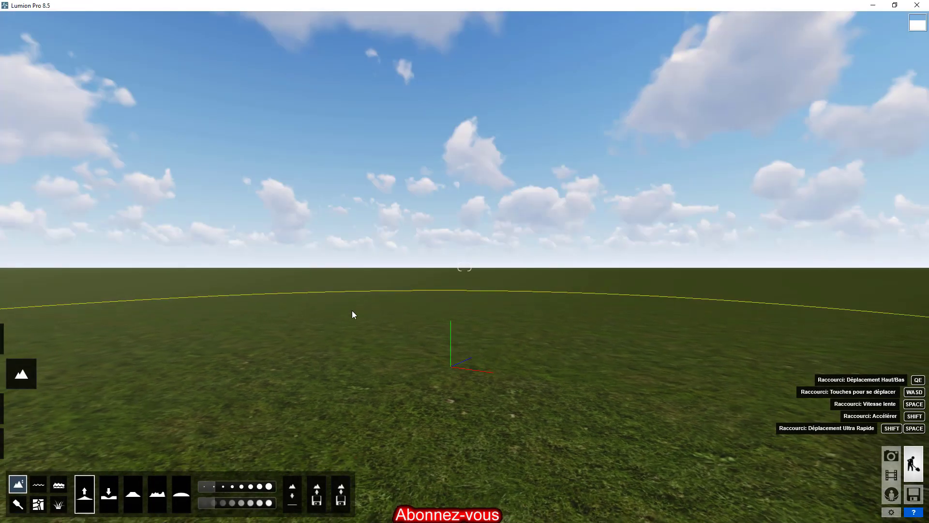
{"action": "mouse_move", "coordinate": [3, 410]}
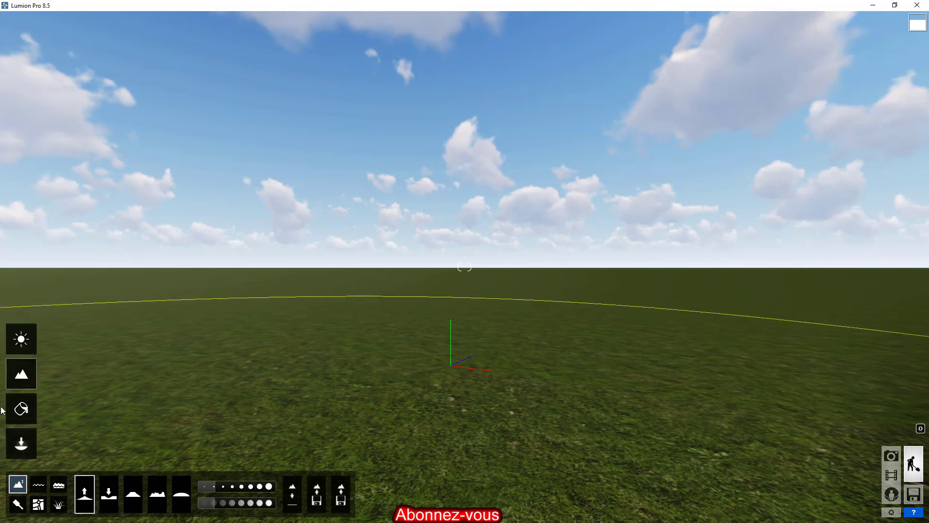
{"action": "left_click", "coordinate": [21, 441]}
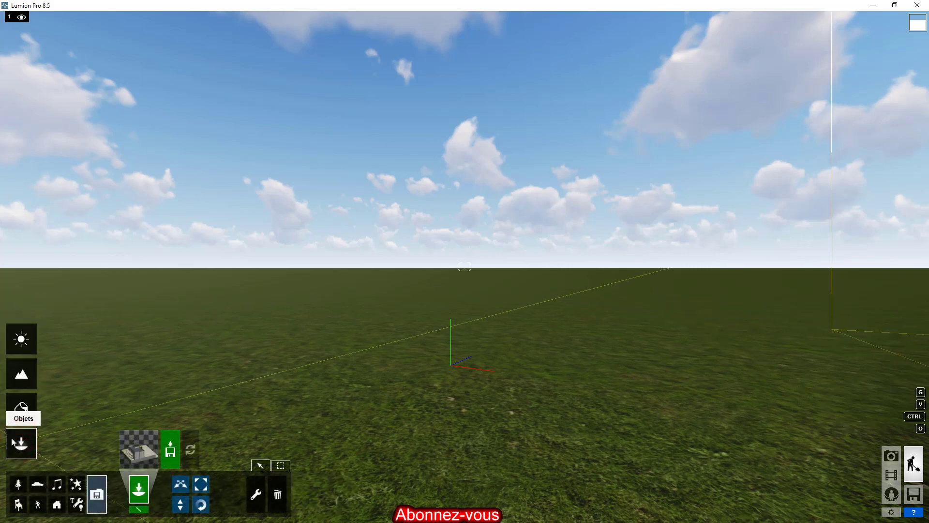
{"action": "left_click", "coordinate": [99, 494]}
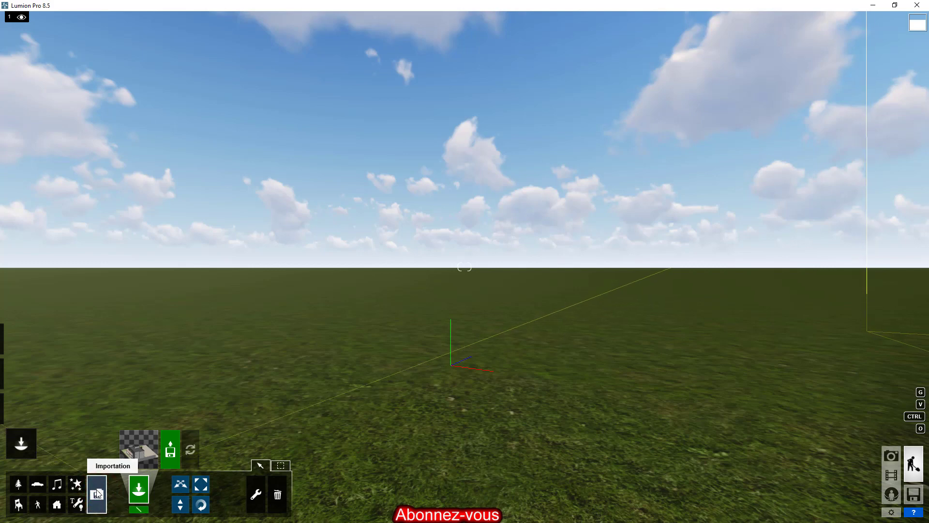
{"action": "left_click", "coordinate": [170, 453]}
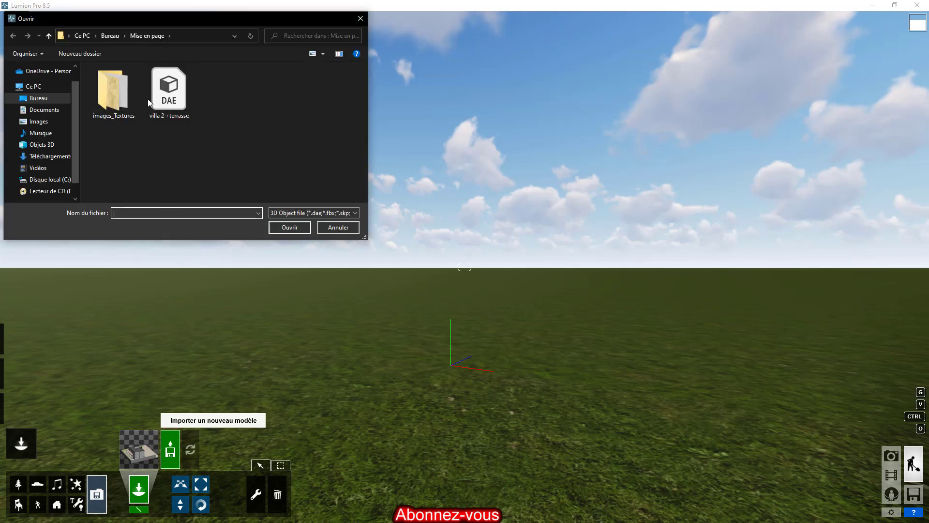
Step: Import villa 2 +terrasse.dae from the desktop folder Mise en page, keeping the default main library as its category
{"action": "left_click", "coordinate": [52, 89]}
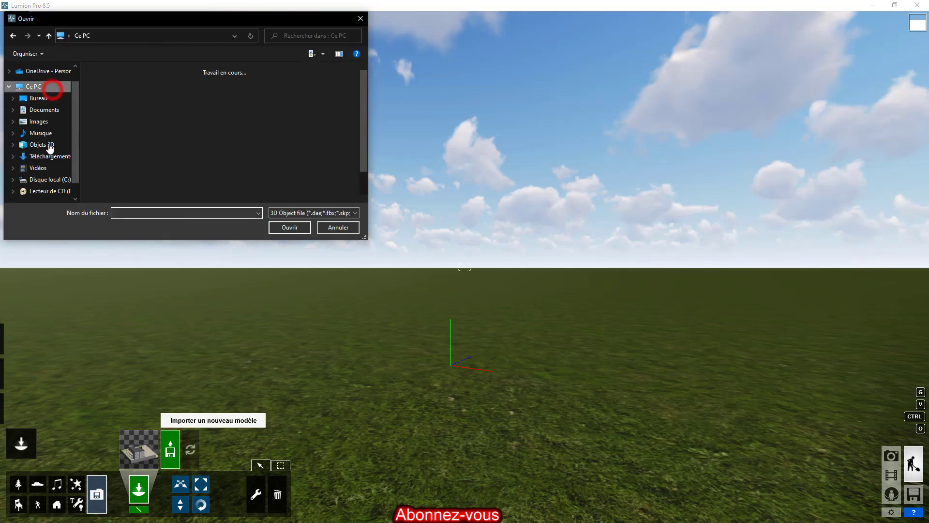
{"action": "left_click", "coordinate": [51, 97]}
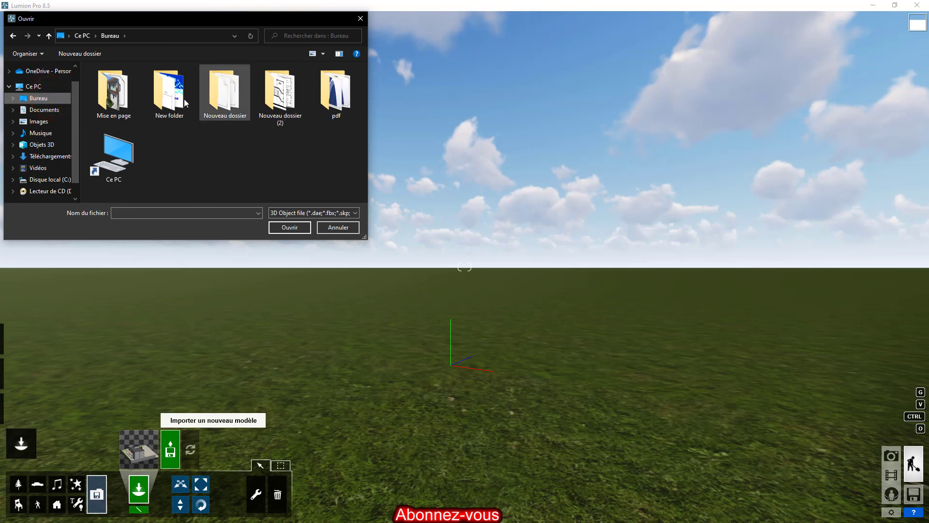
{"action": "double_click", "coordinate": [113, 94]}
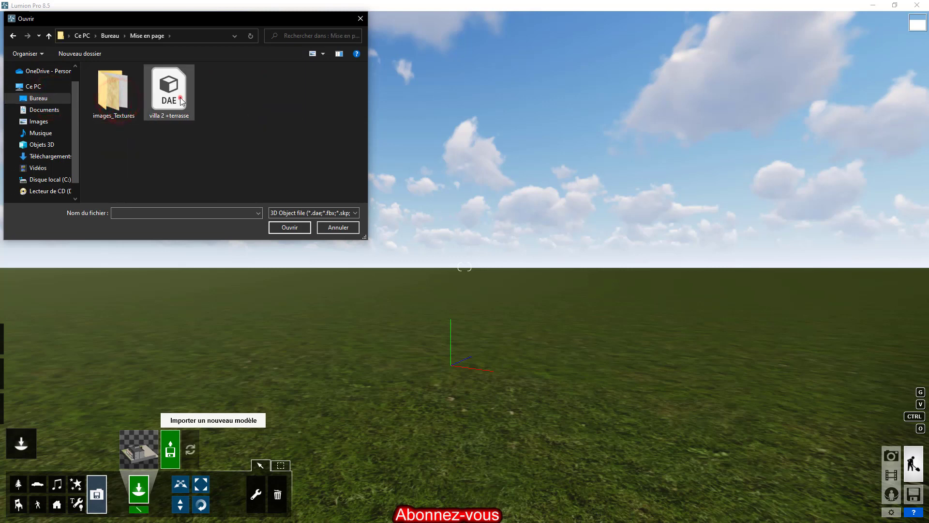
{"action": "left_click", "coordinate": [181, 101]}
{"action": "left_click", "coordinate": [291, 228]}
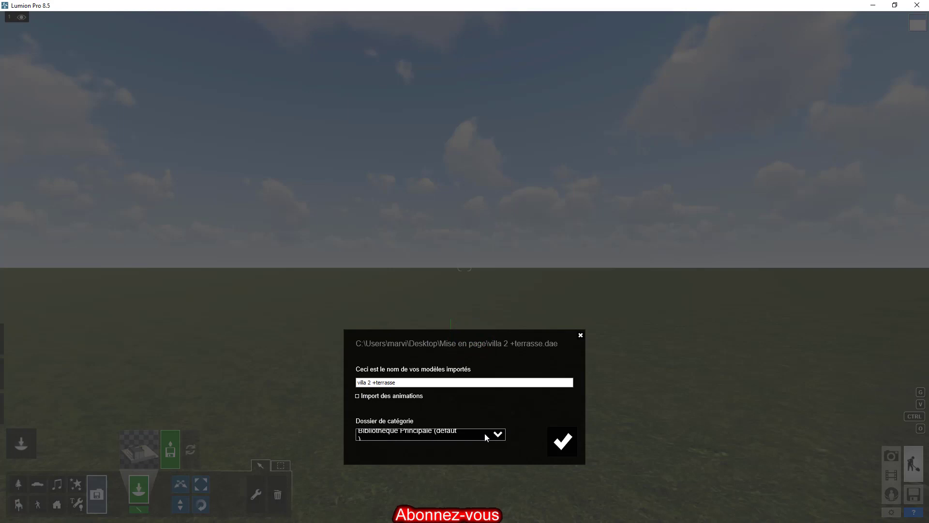
{"action": "left_click", "coordinate": [497, 434]}
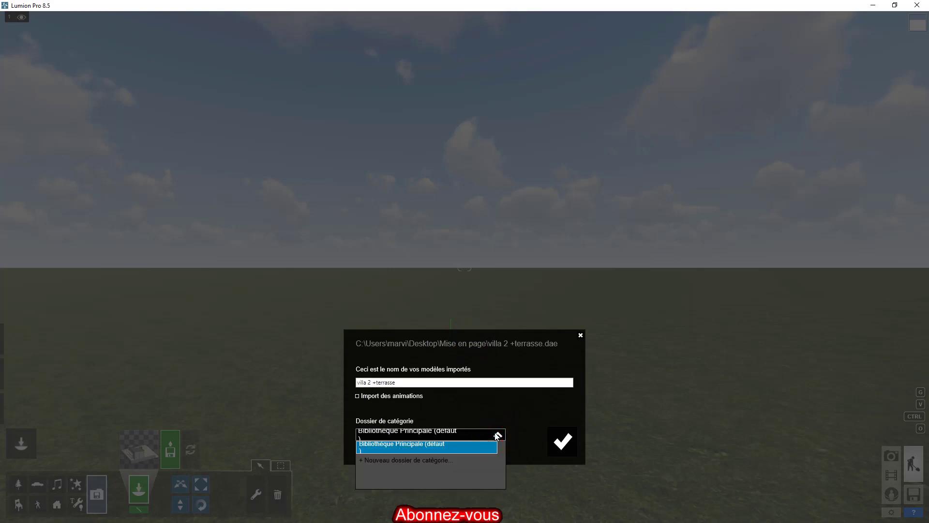
{"action": "left_click", "coordinate": [497, 435]}
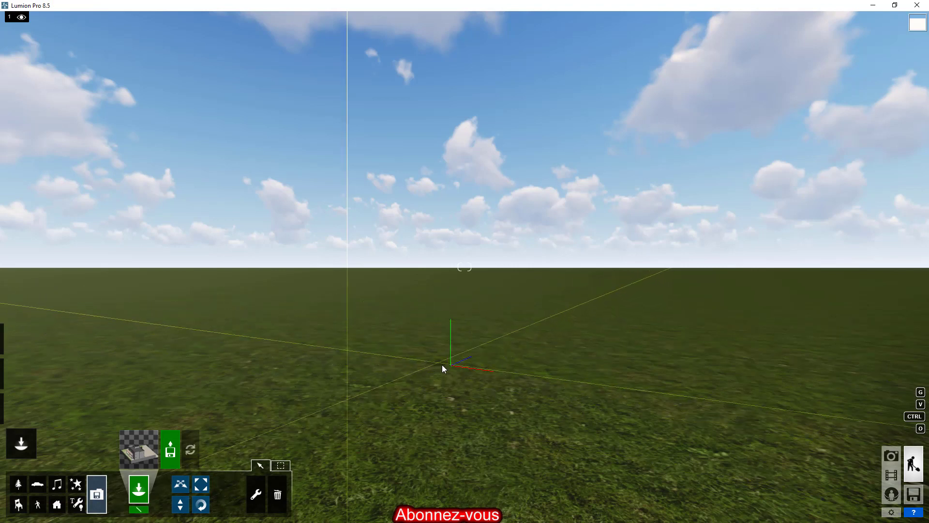
Step: Place the imported villa 2 +terrasse model on the grass near the scene's origin
{"action": "scroll", "coordinate": [528, 342], "scroll_direction": "down", "scroll_amount": 2}
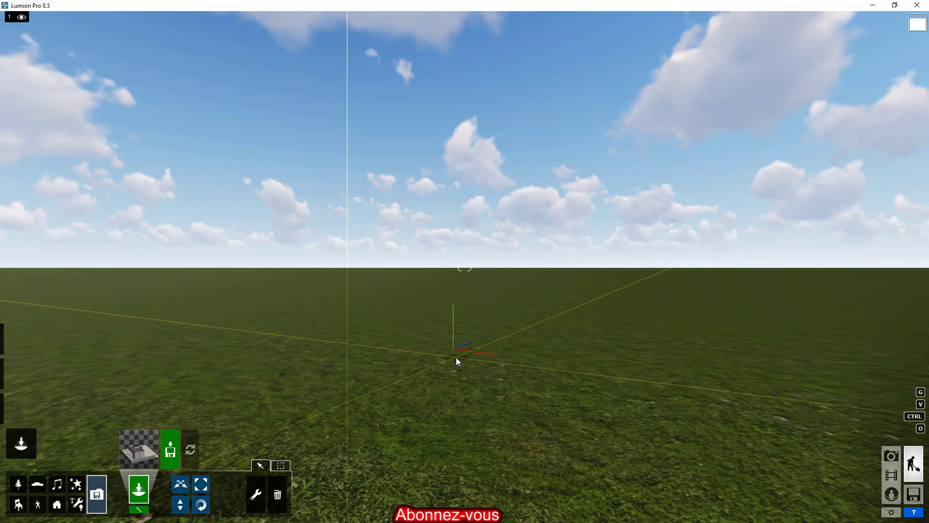
{"action": "scroll", "coordinate": [456, 358], "scroll_direction": "up", "scroll_amount": 3}
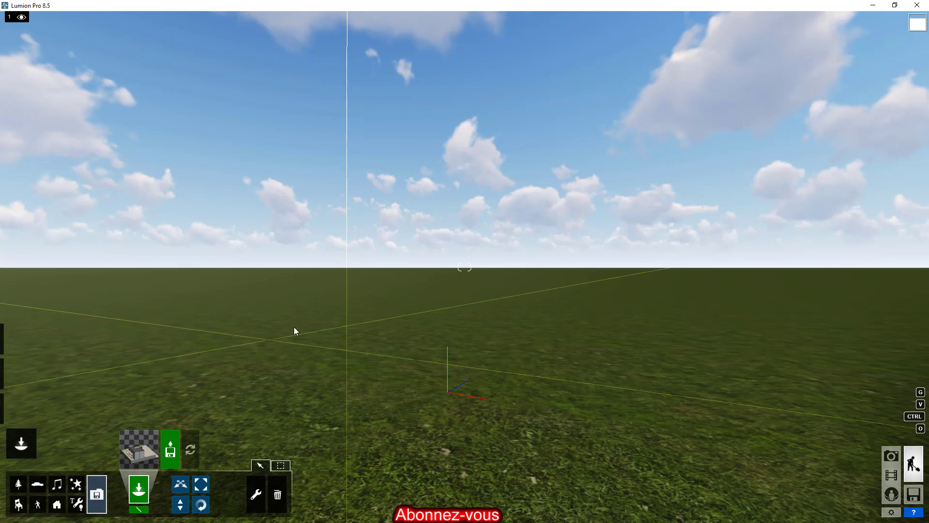
{"action": "left_click", "coordinate": [307, 324]}
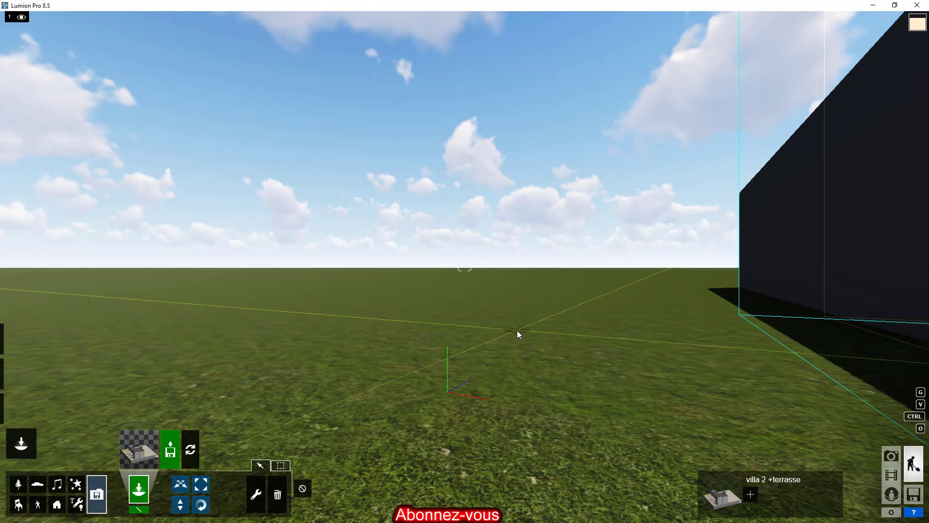
Step: Travel through the placed villa's rooms and back out onto the grass until the whole building can be examined from outside
{"action": "right_click_drag", "start_coordinate": [517, 331], "coordinate": [508, 332]}
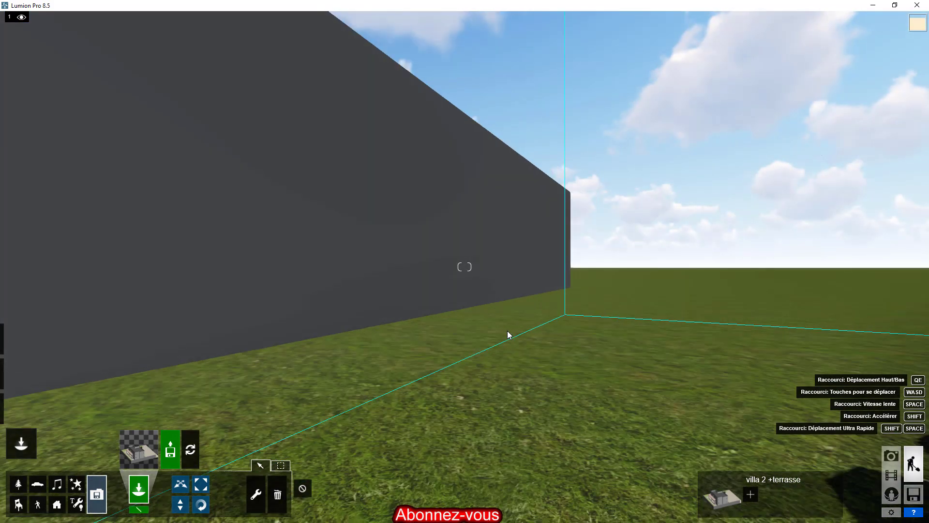
{"action": "key", "text": "d"}
{"action": "key", "text": "s"}
{"action": "key", "text": "s"}
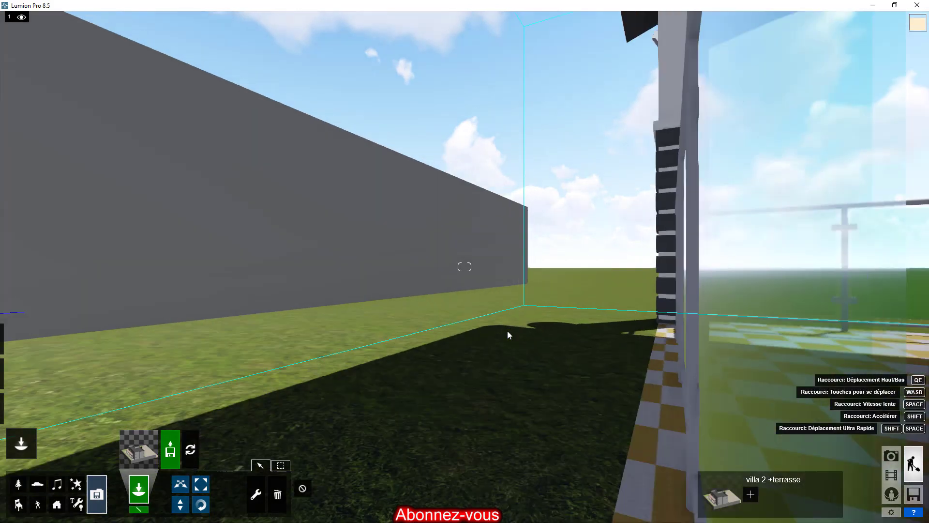
{"action": "key", "text": "s"}
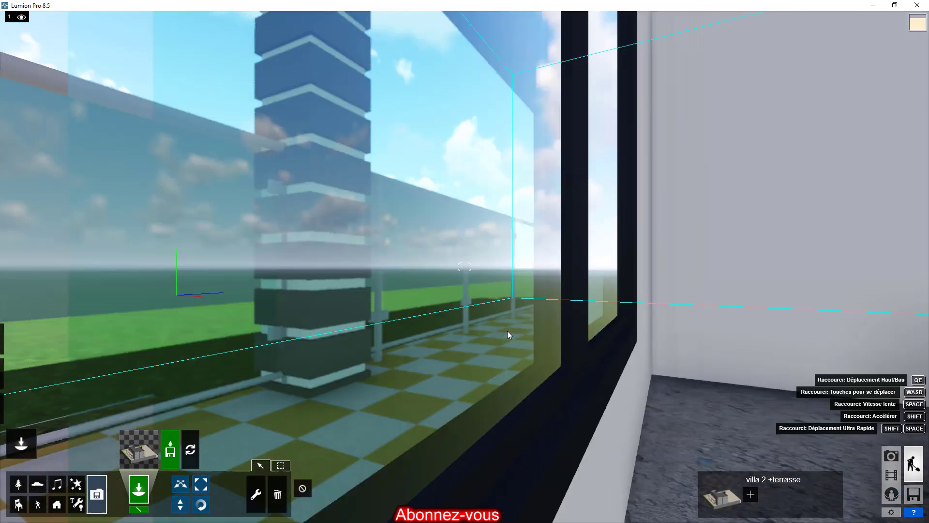
{"action": "key", "text": "s"}
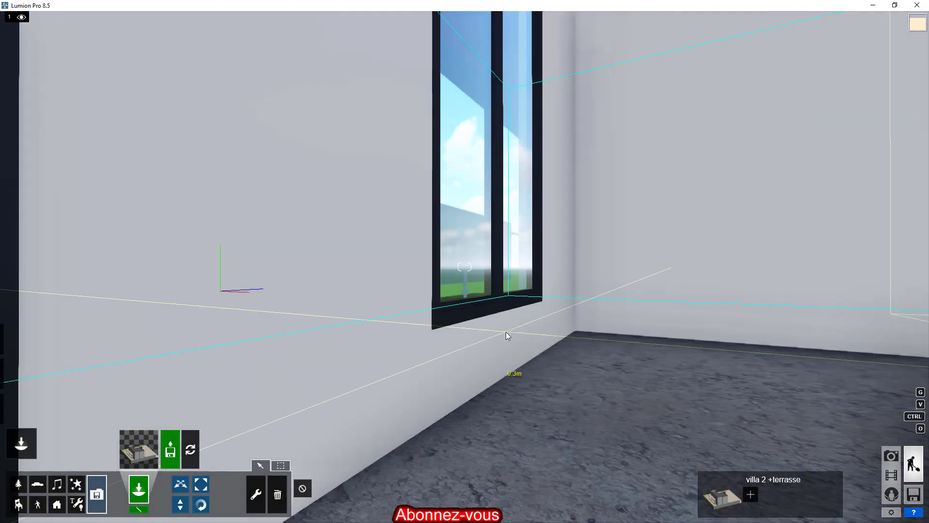
{"action": "key", "text": "s"}
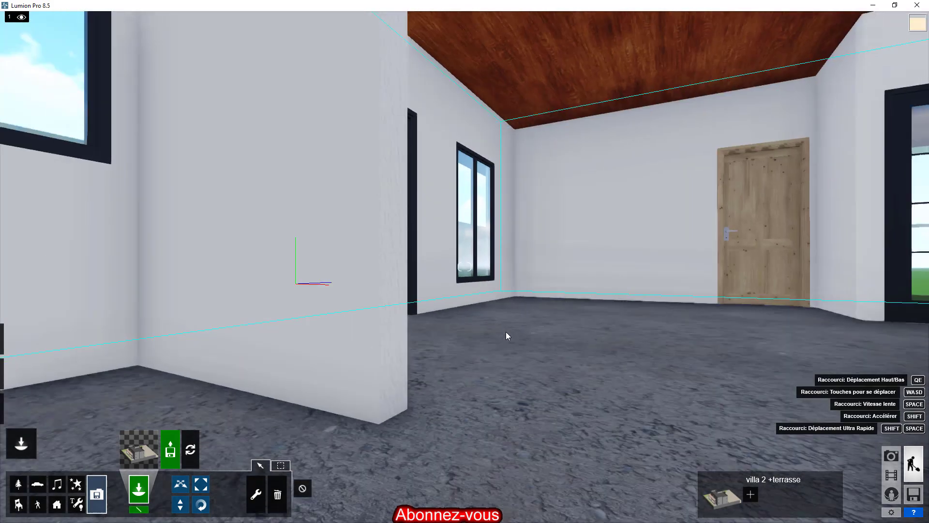
{"action": "key", "text": "s"}
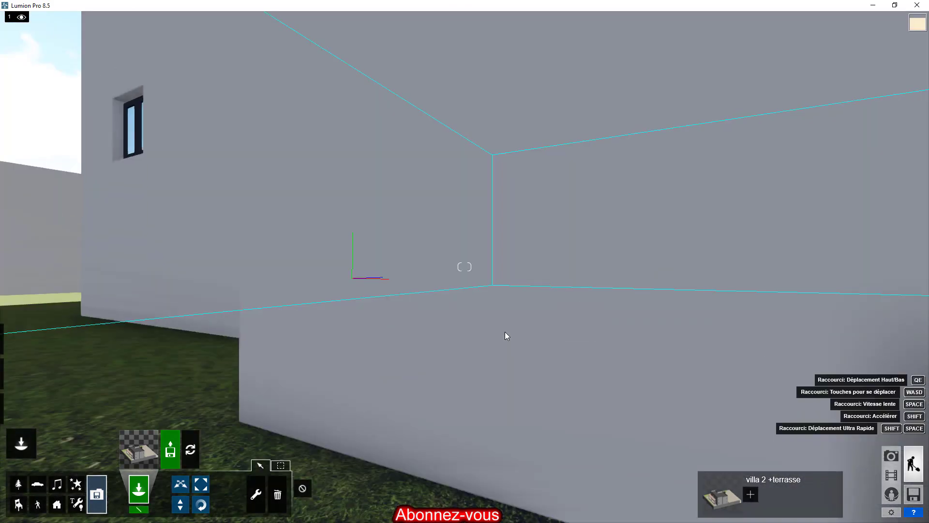
{"action": "key", "text": "s"}
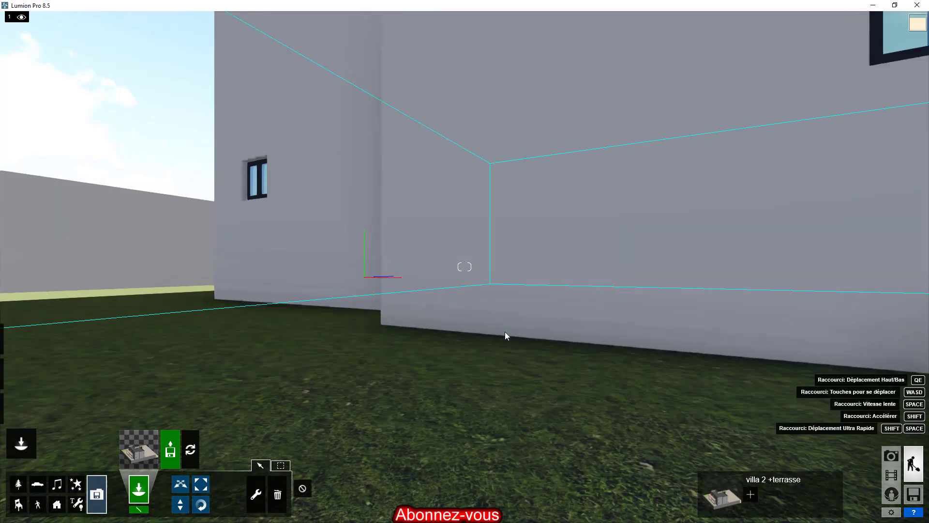
{"action": "key", "text": "s"}
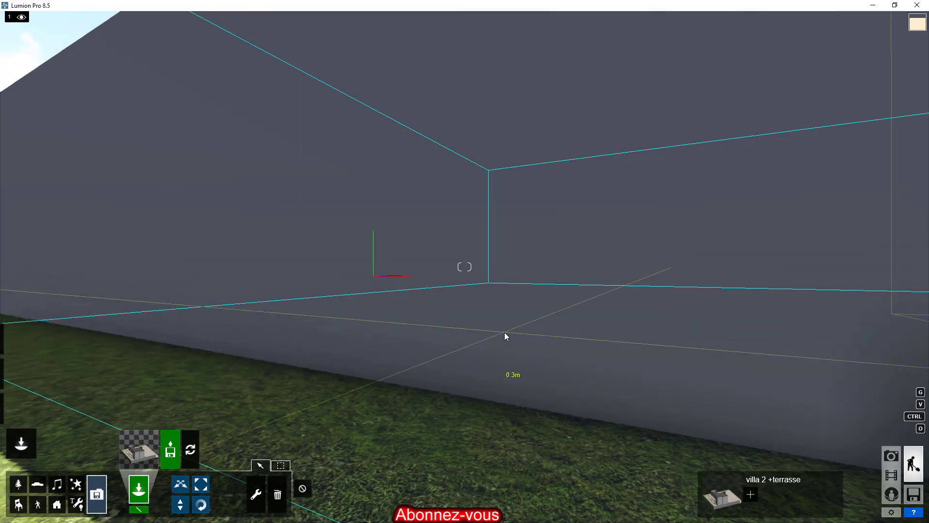
{"action": "key", "text": "s"}
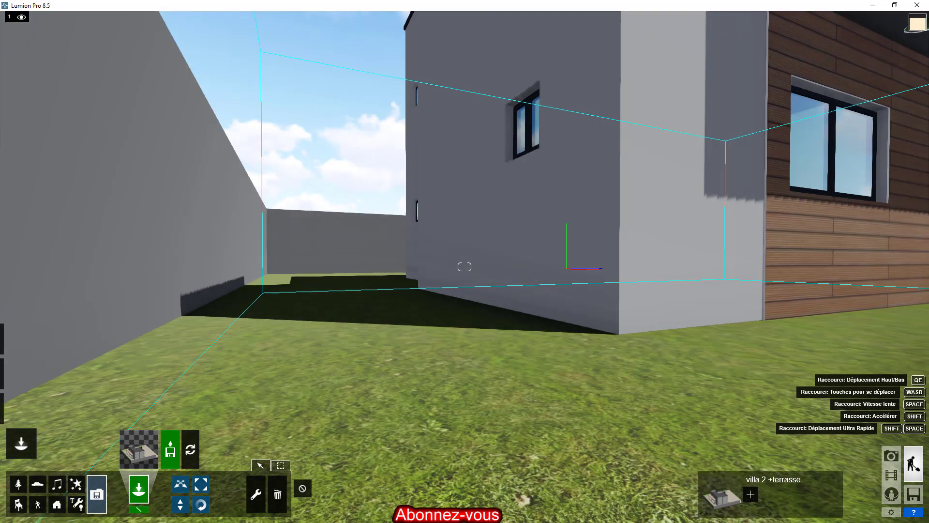
{"action": "right_click_drag", "start_coordinate": [495, 334], "coordinate": [466, 334]}
{"action": "key", "text": "d"}
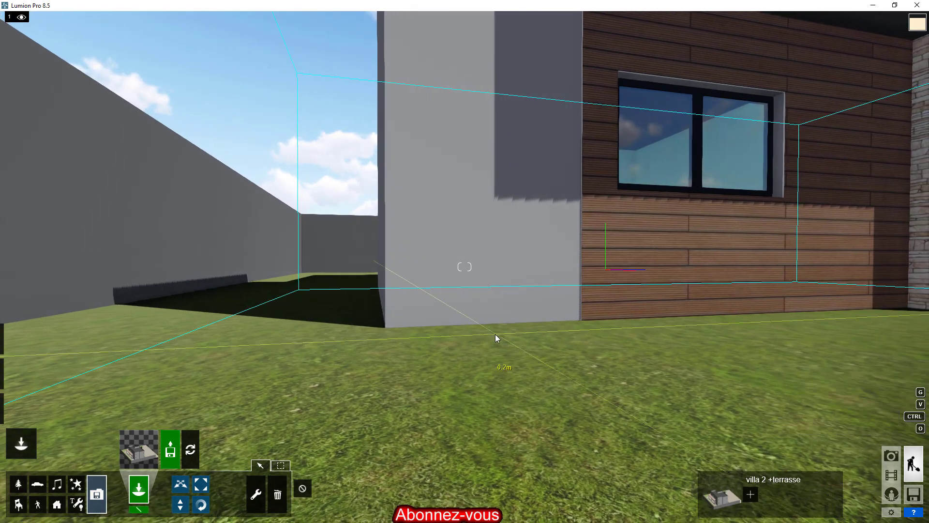
{"action": "key", "text": "s"}
{"action": "key", "text": "s"}
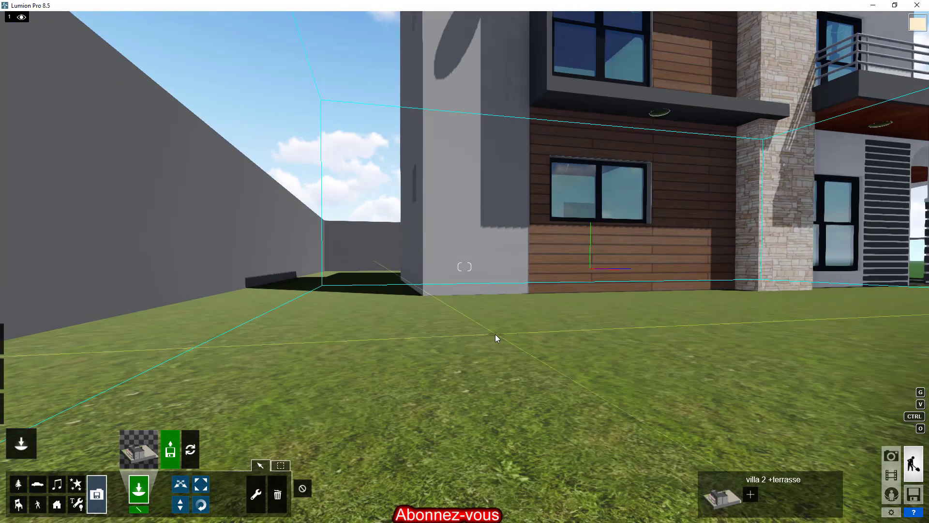
{"action": "key", "text": "s"}
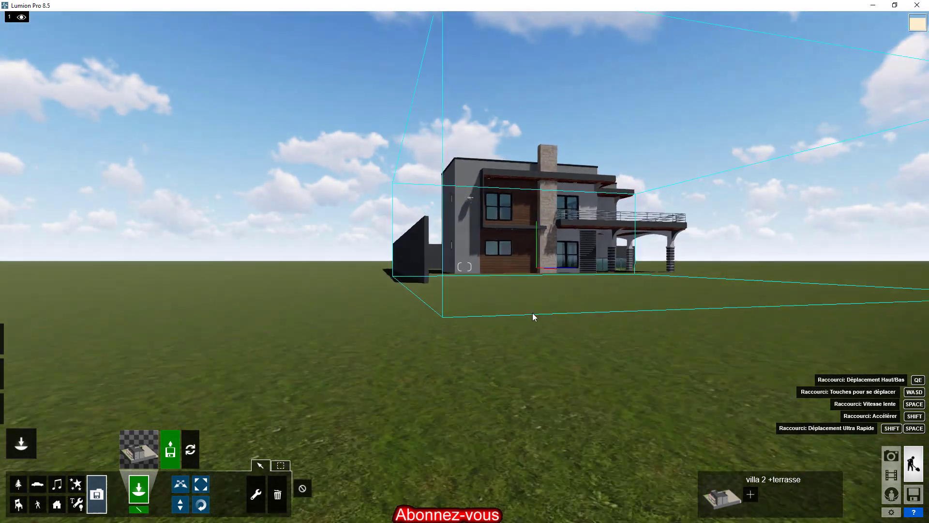
Step: Examine the imported villa's wood-clad facade, terrace and boundary wall, and how its base meets the grass
{"action": "key", "text": "w"}
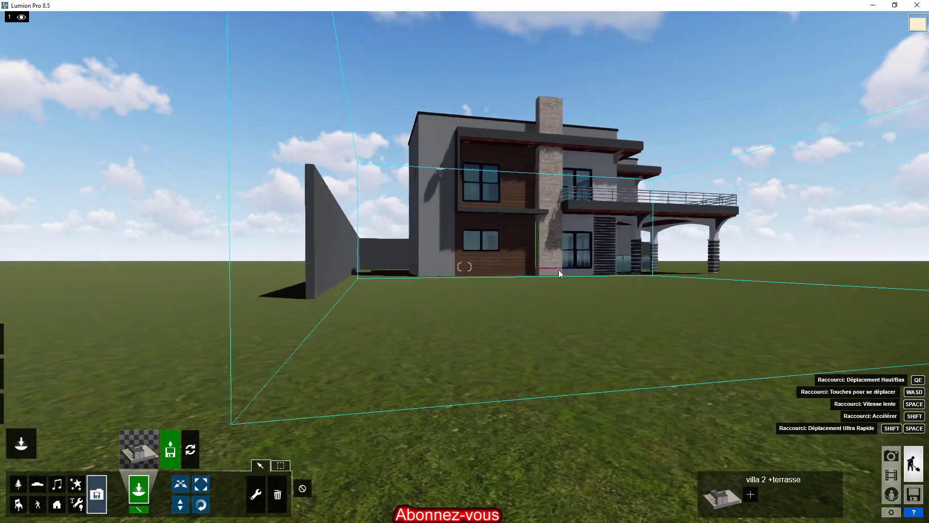
{"action": "key", "text": "w"}
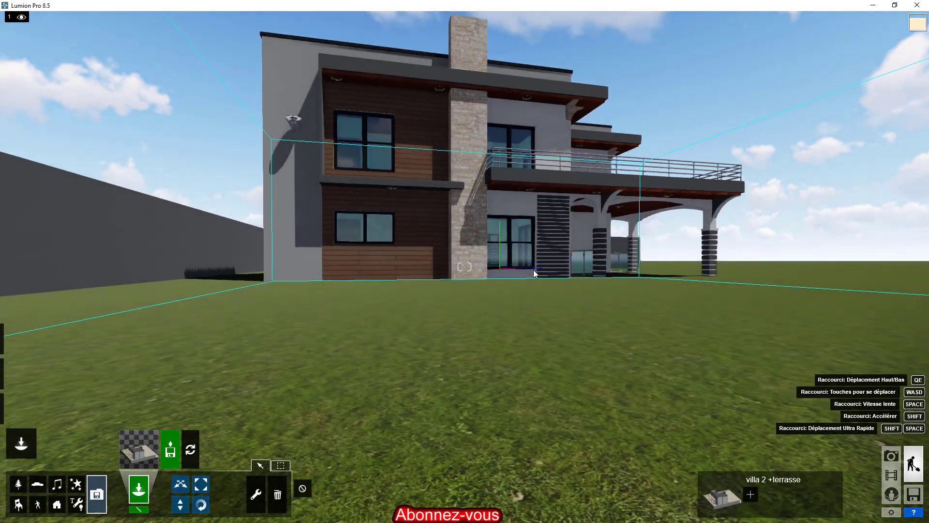
{"action": "key", "text": "a"}
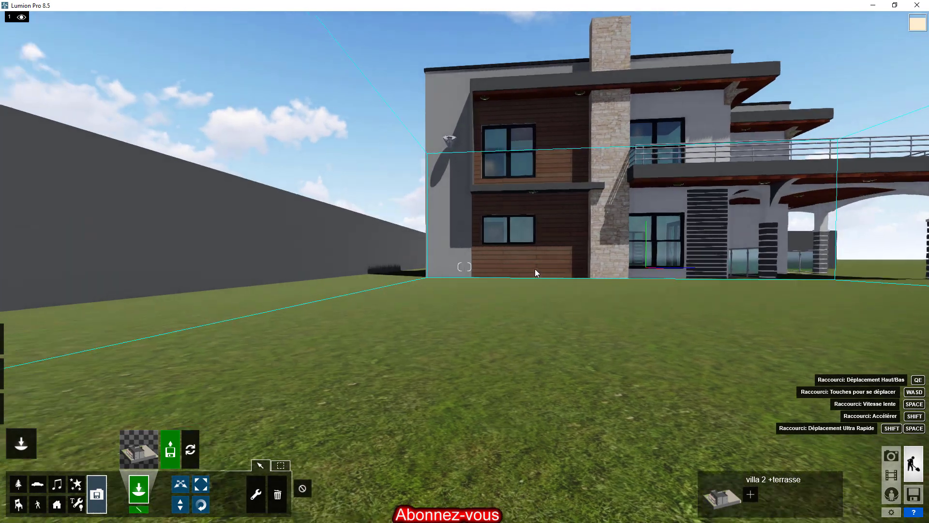
{"action": "key", "text": "s"}
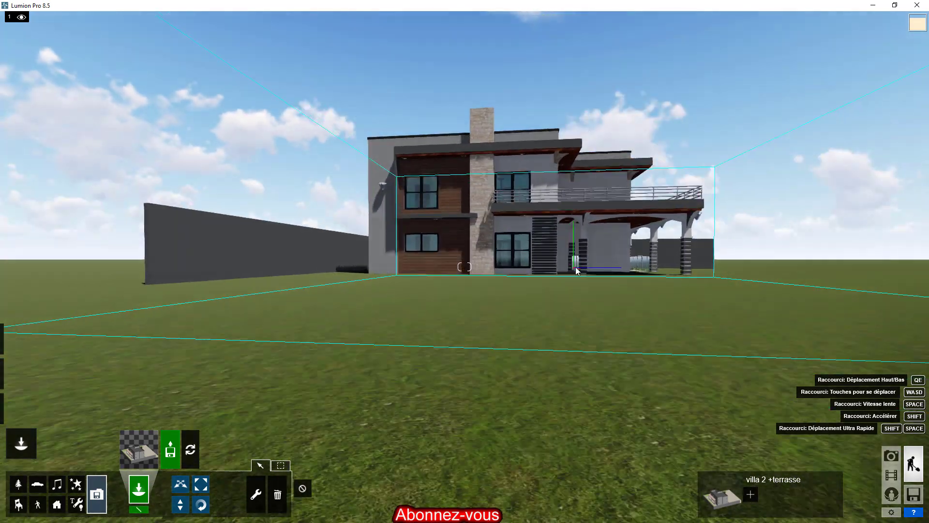
{"action": "key", "text": "d"}
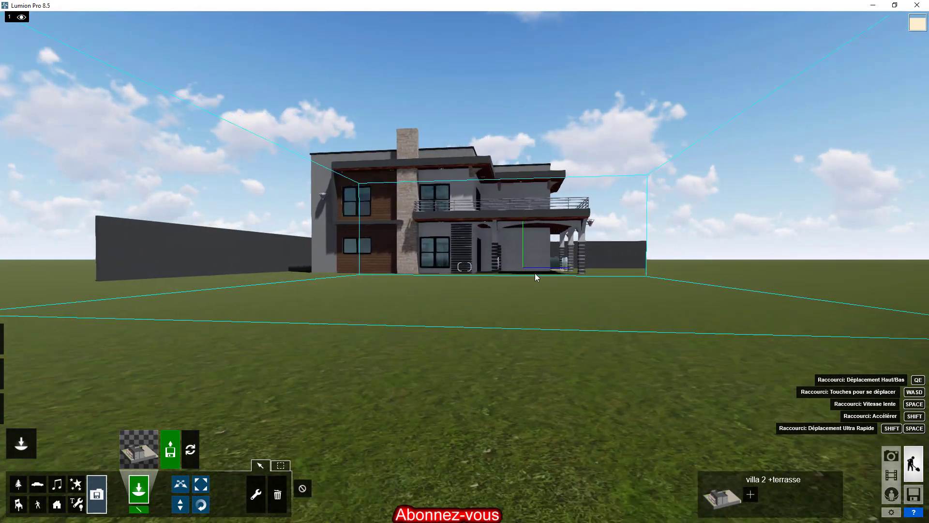
{"action": "key", "text": "w"}
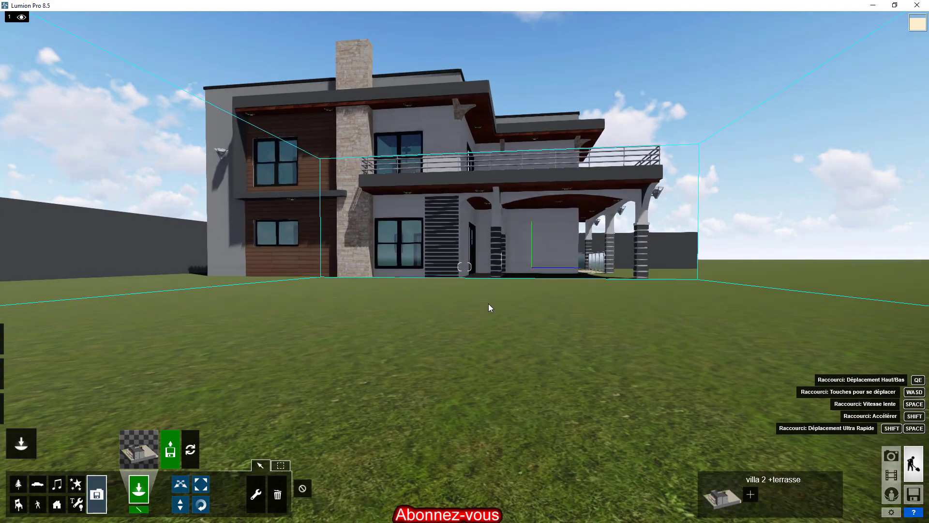
{"action": "key", "text": "e"}
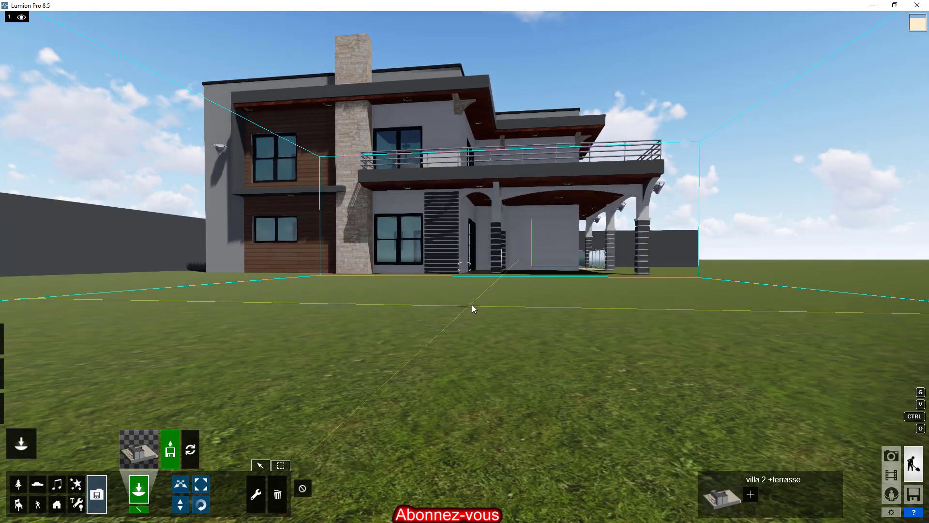
{"action": "right_click_drag", "start_coordinate": [465, 267], "coordinate": [301, 275]}
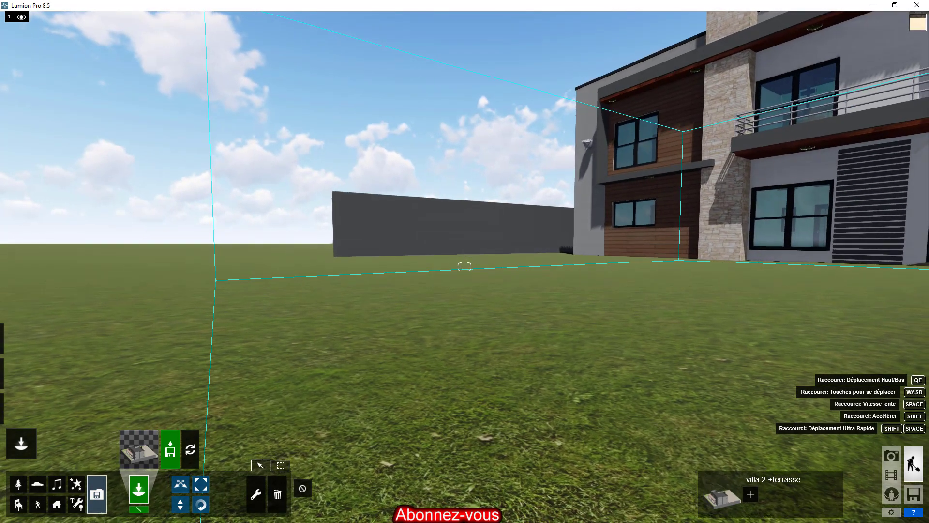
{"action": "right_click_drag", "start_coordinate": [464, 267], "coordinate": [547, 265]}
{"action": "right_click_drag", "start_coordinate": [471, 401], "coordinate": [517, 345]}
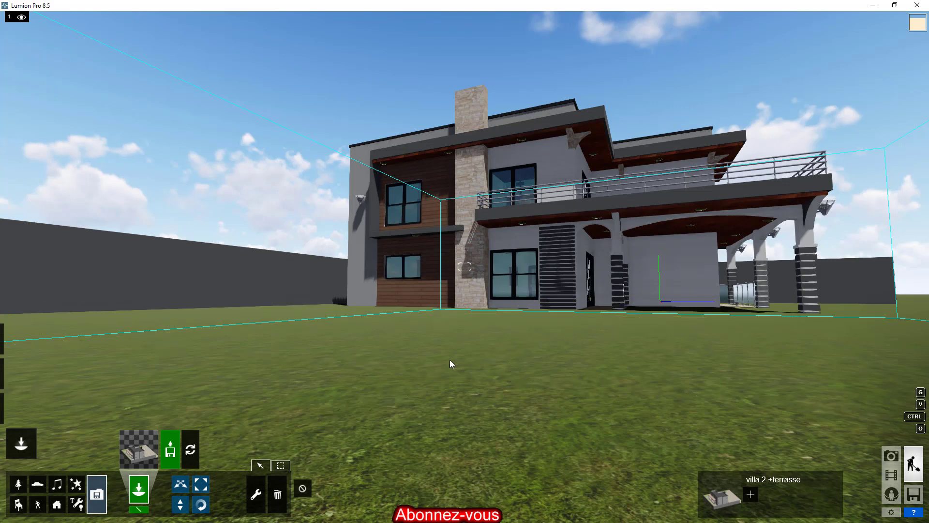
Step: Delete the imported villa 2 +terrasse model from the Lumion scene
{"action": "left_click", "coordinate": [278, 496]}
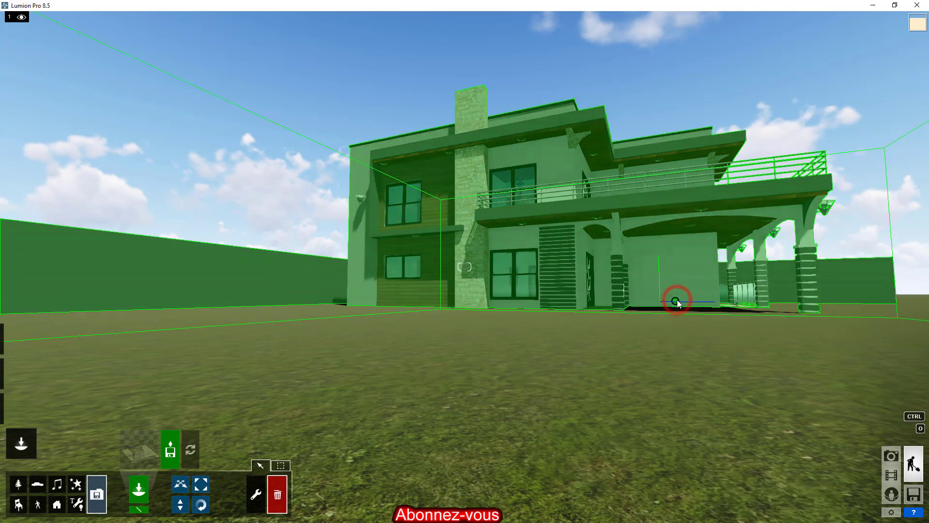
{"action": "left_click", "coordinate": [677, 301]}
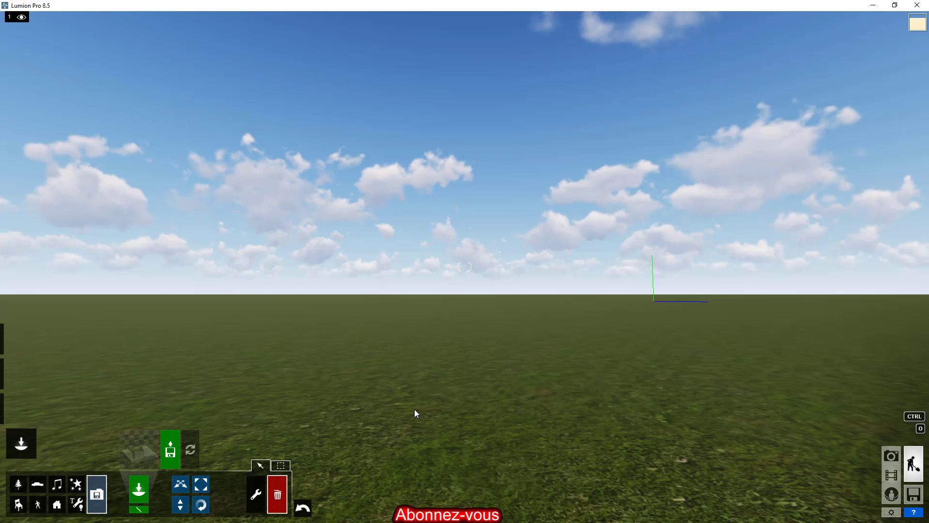
Step: Switch to the ARCHICAD villa project and start LiveSync for its 3D model
{"action": "key", "text": "super"}
{"action": "left_click", "coordinate": [439, 513]}
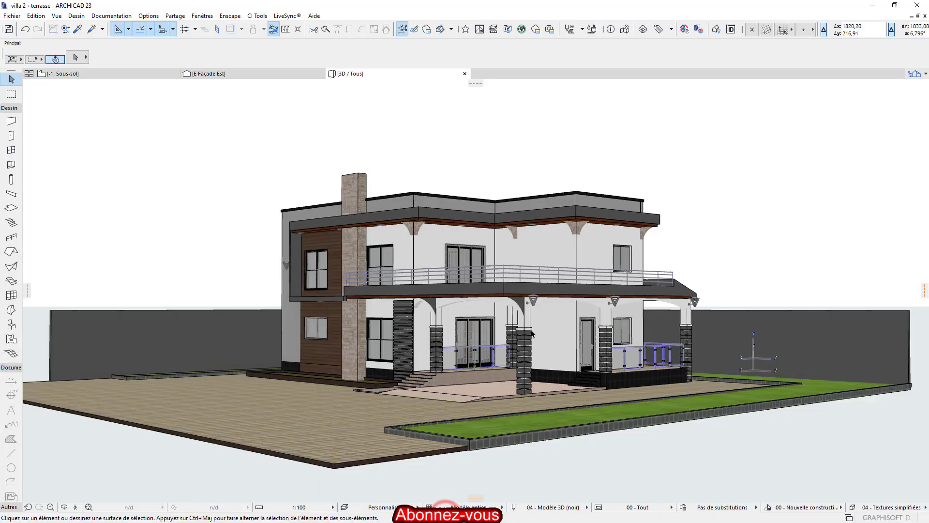
{"action": "left_click", "coordinate": [287, 16]}
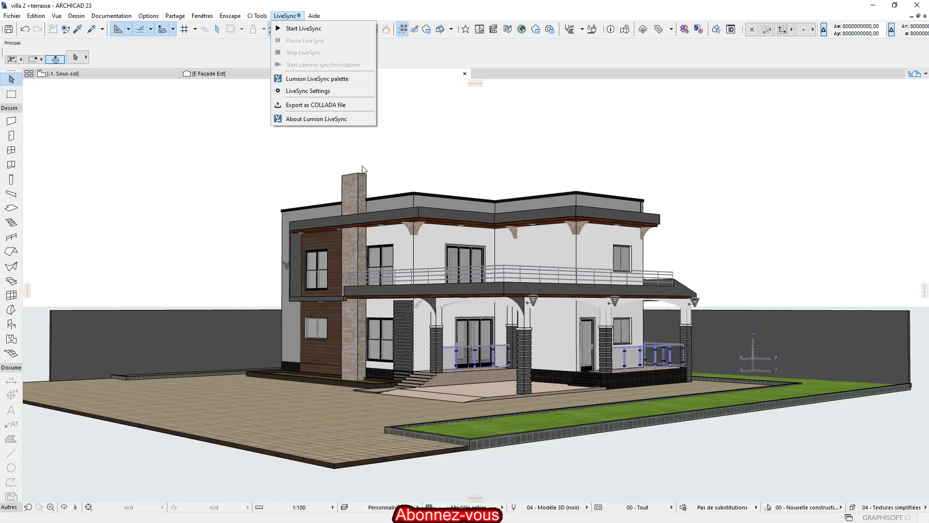
{"action": "left_click", "coordinate": [320, 29]}
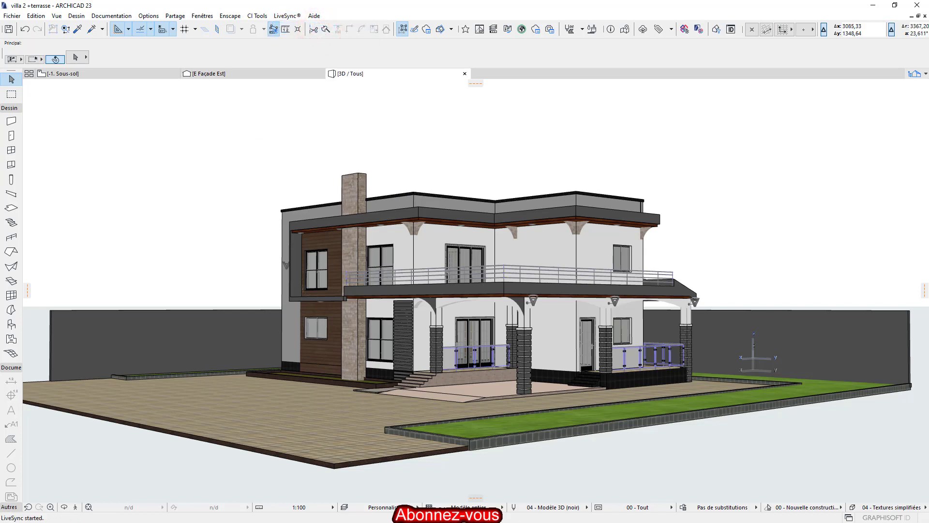
Step: Minimize ARCHICAD and return to the Lumion scene
{"action": "key", "text": "super"}
{"action": "left_click", "coordinate": [512, 513]}
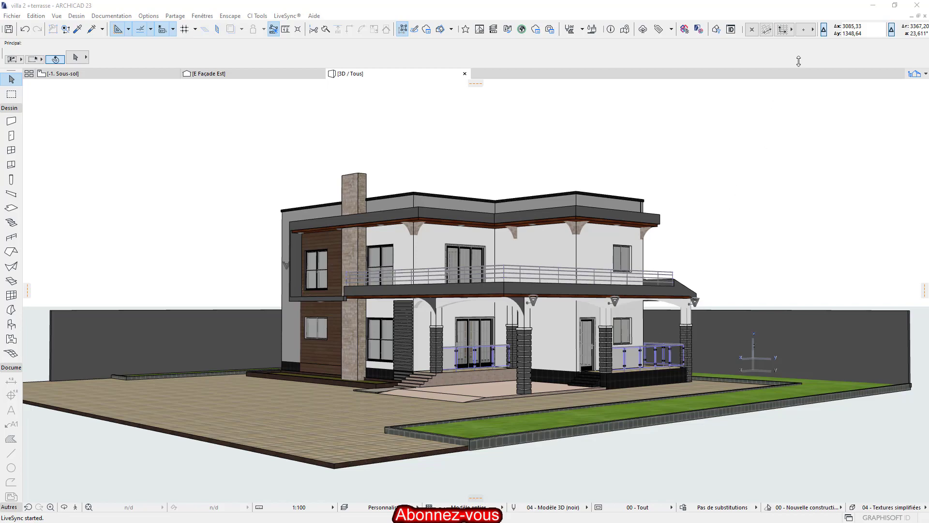
{"action": "left_click", "coordinate": [874, 6]}
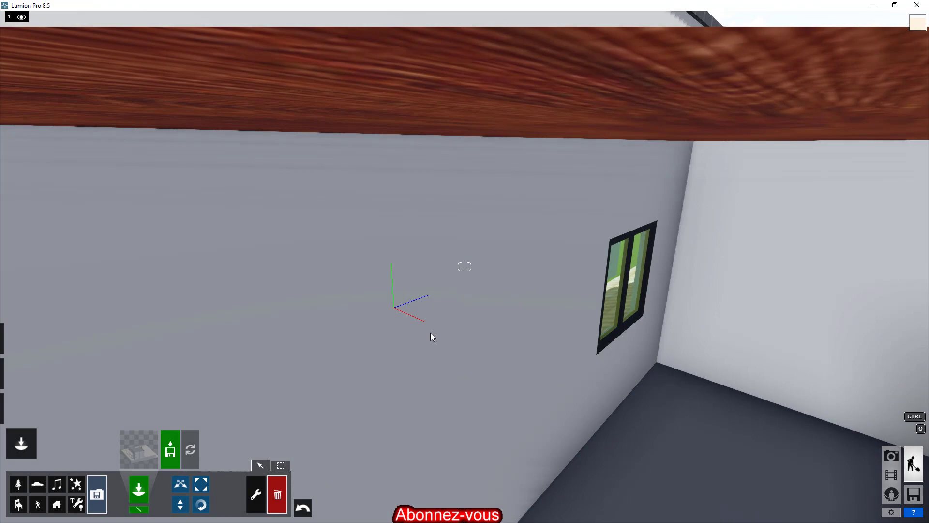
Step: Inspect the LiveSync villa from inside its rooms out to the boundary wall, side wall and wood-clad facade
{"action": "key", "text": "e"}
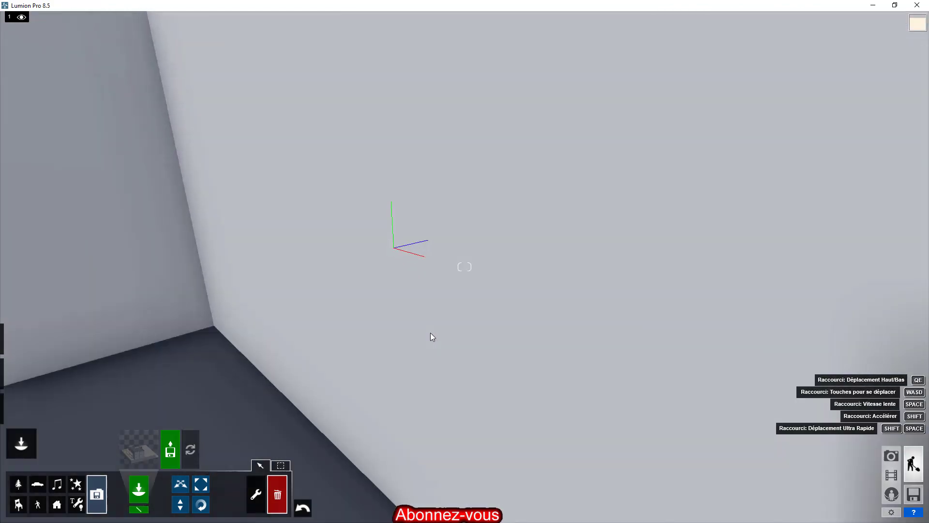
{"action": "key", "text": "e"}
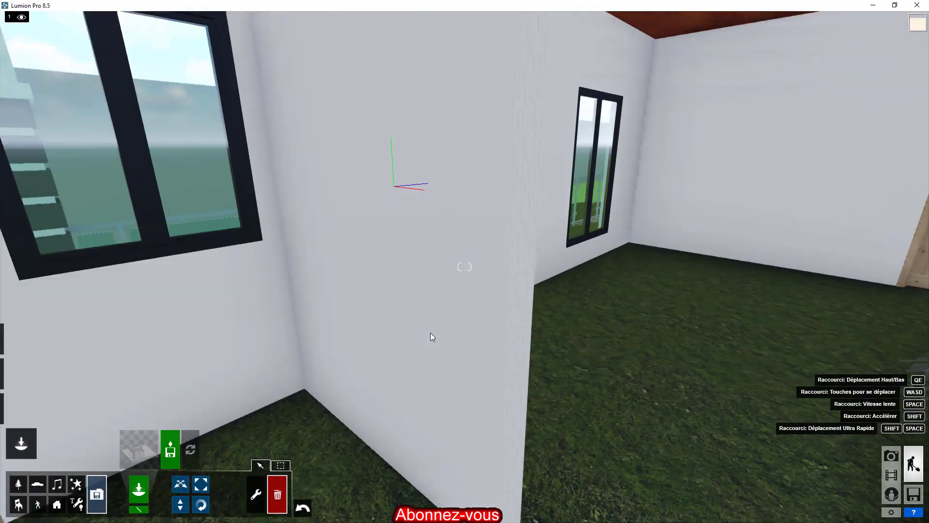
{"action": "key", "text": "s"}
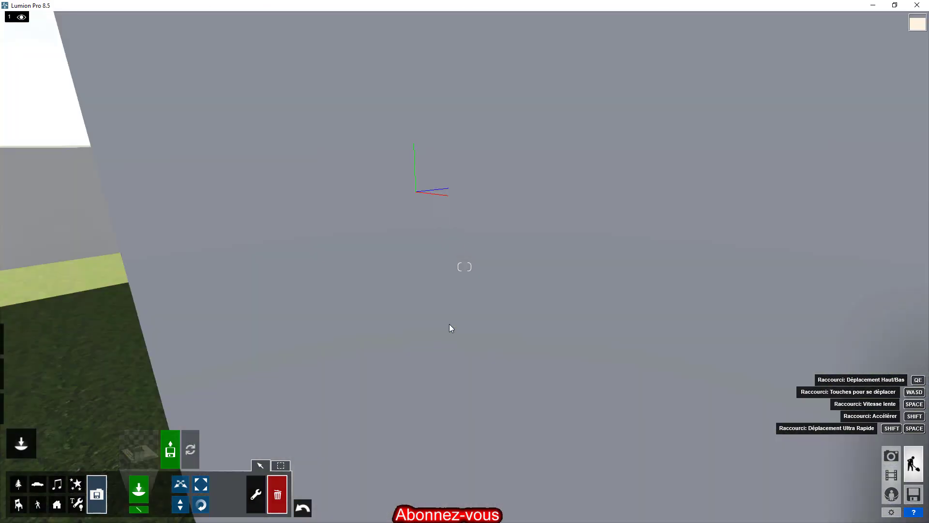
{"action": "key", "text": "s"}
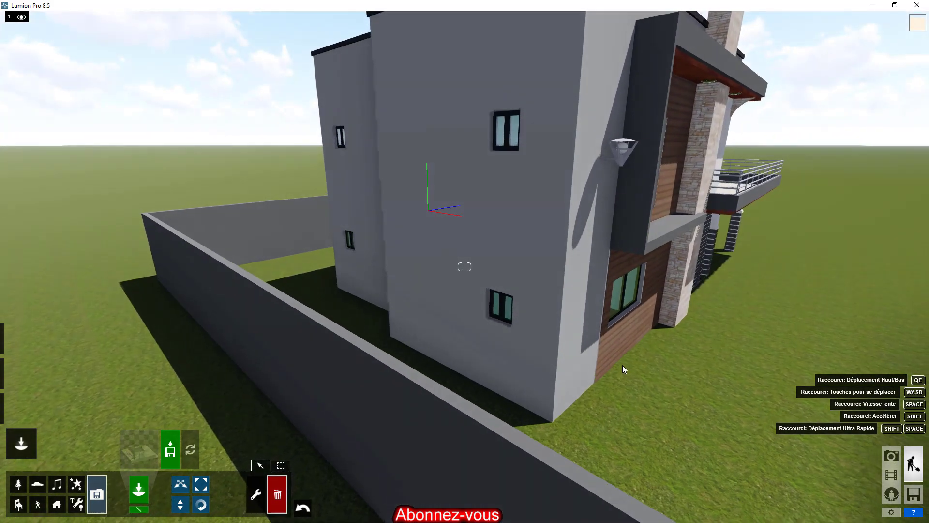
{"action": "key", "text": "d"}
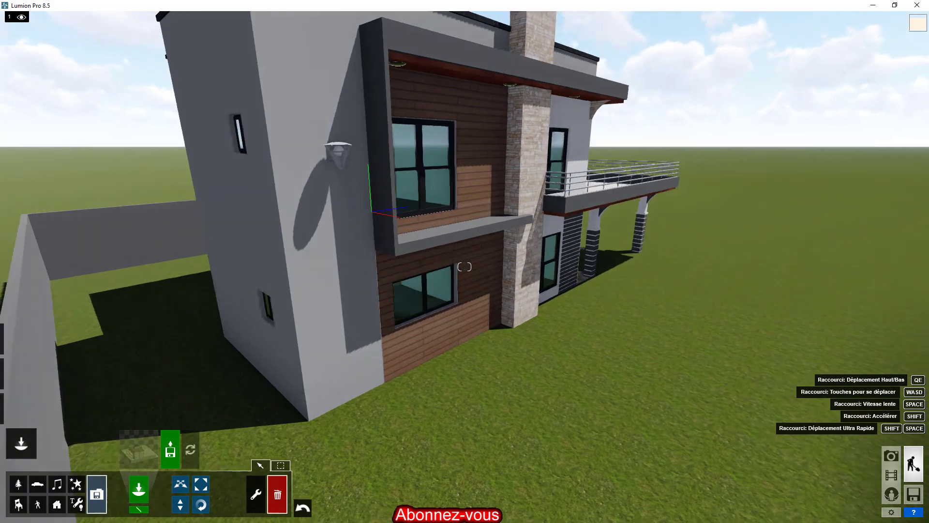
{"action": "key", "text": "d"}
{"action": "right_click_drag", "start_coordinate": [605, 362], "coordinate": [508, 362]}
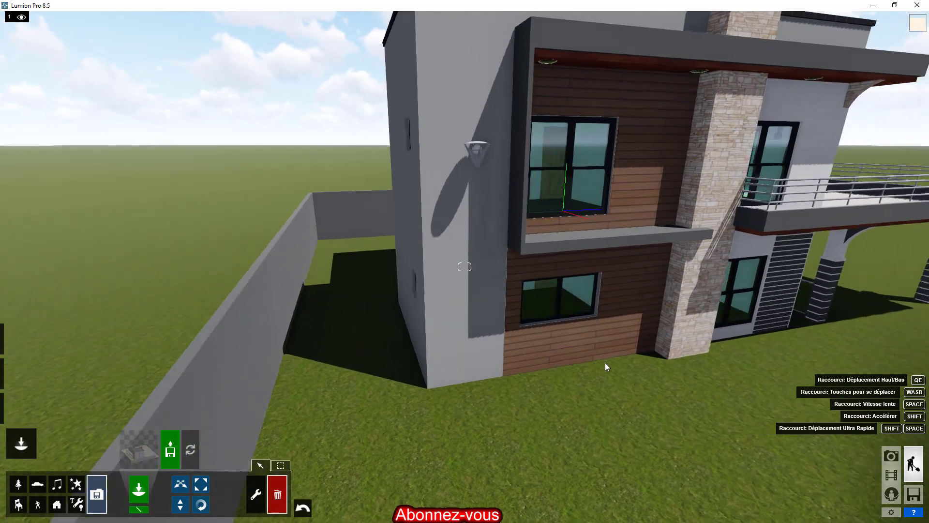
{"action": "key", "text": "d"}
{"action": "right_click_drag", "start_coordinate": [608, 366], "coordinate": [497, 361]}
{"action": "key", "text": "d"}
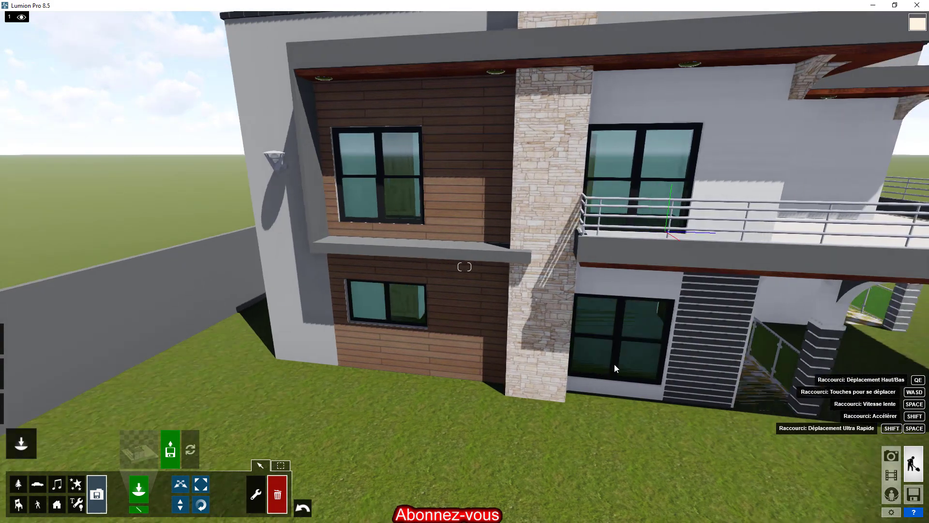
Step: Examine the LiveSync villa's front exterior as a whole, from the wood-clad facade and stone chimney to the terrace, carport and boundary walls
{"action": "key", "text": "s"}
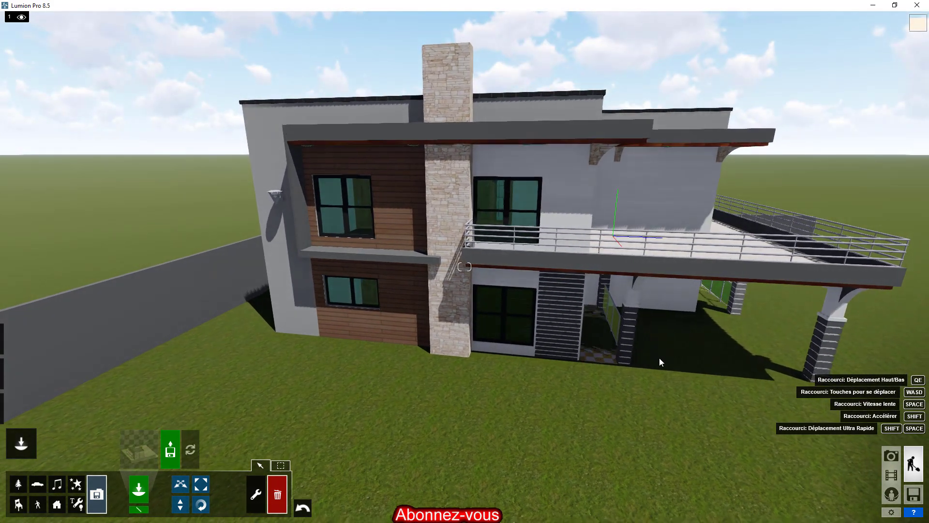
{"action": "key", "text": "d"}
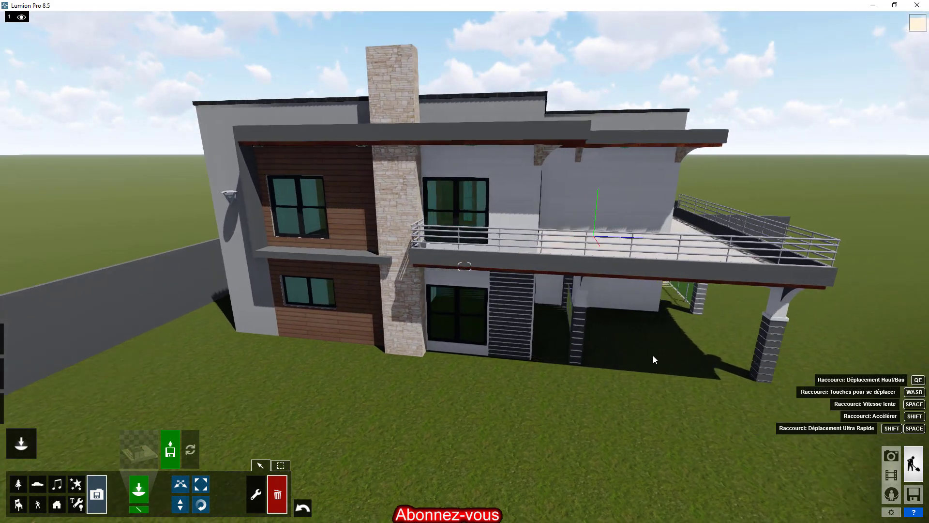
{"action": "right_click_drag", "start_coordinate": [615, 365], "coordinate": [568, 367]}
{"action": "key", "text": "d"}
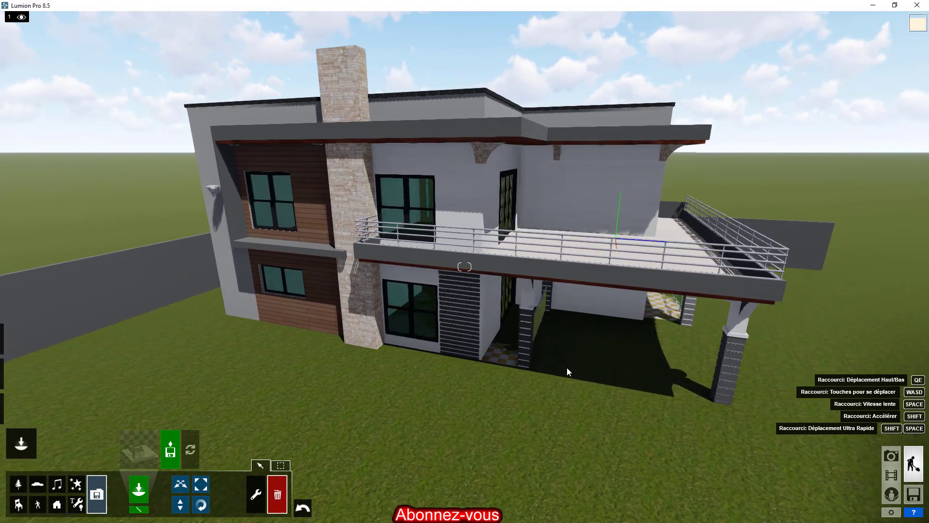
{"action": "key", "text": "e"}
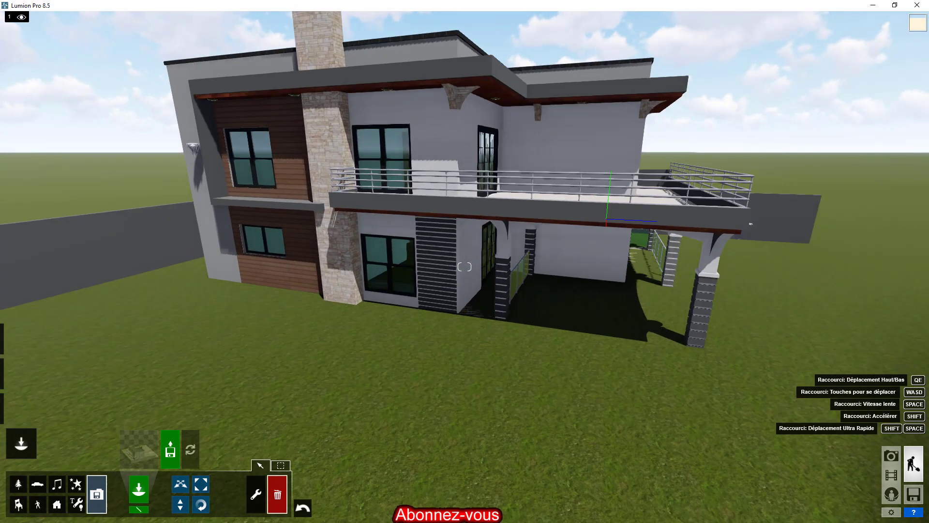
{"action": "right_click_drag", "start_coordinate": [555, 412], "coordinate": [553, 373]}
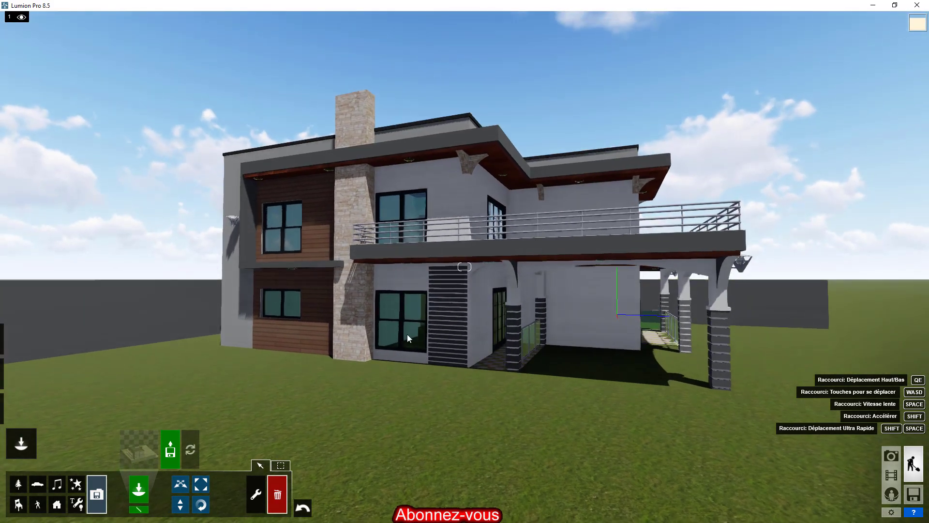
{"action": "key", "text": "s"}
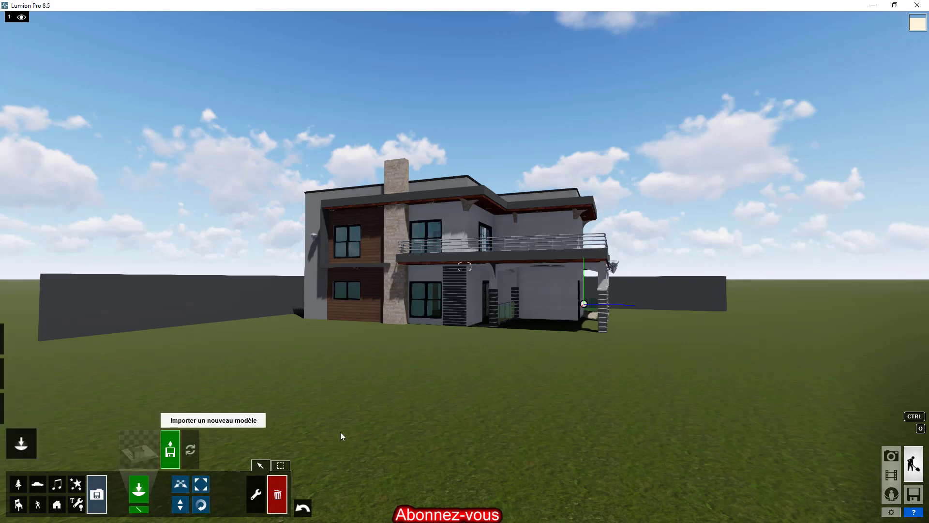
Step: Raise the villa 2 +terrasse model vertically until its paving, entrance steps and lawn borders sit above the terrain
{"action": "left_click", "coordinate": [181, 508]}
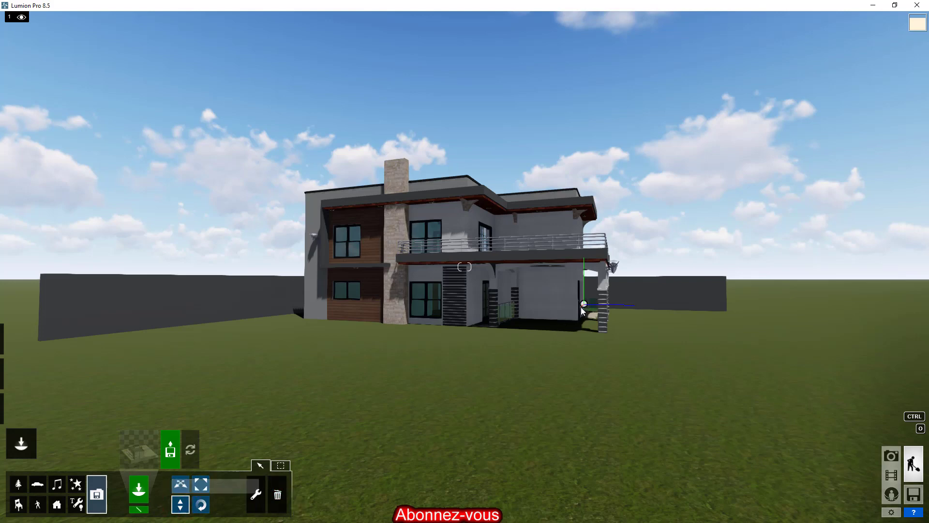
{"action": "mouse_move", "coordinate": [585, 306]}
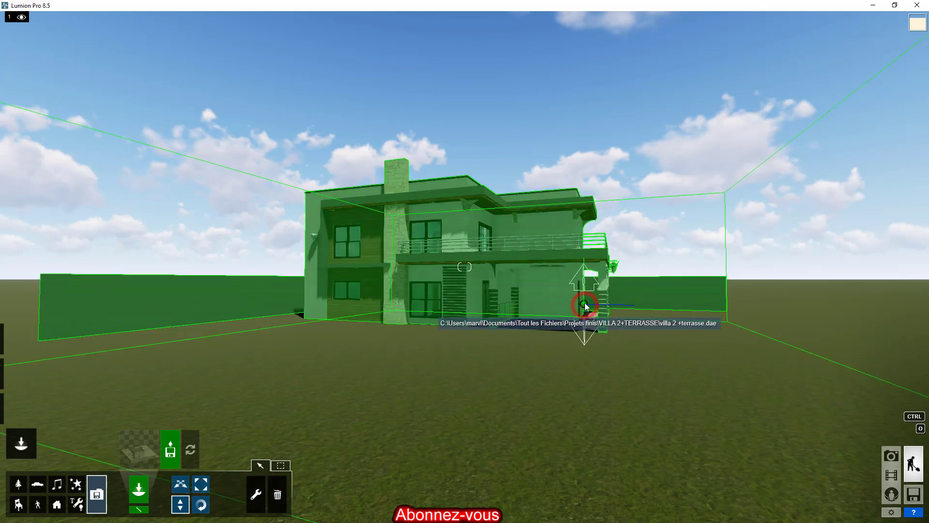
{"action": "left_click_drag", "start_coordinate": [584, 306], "coordinate": [590, 271]}
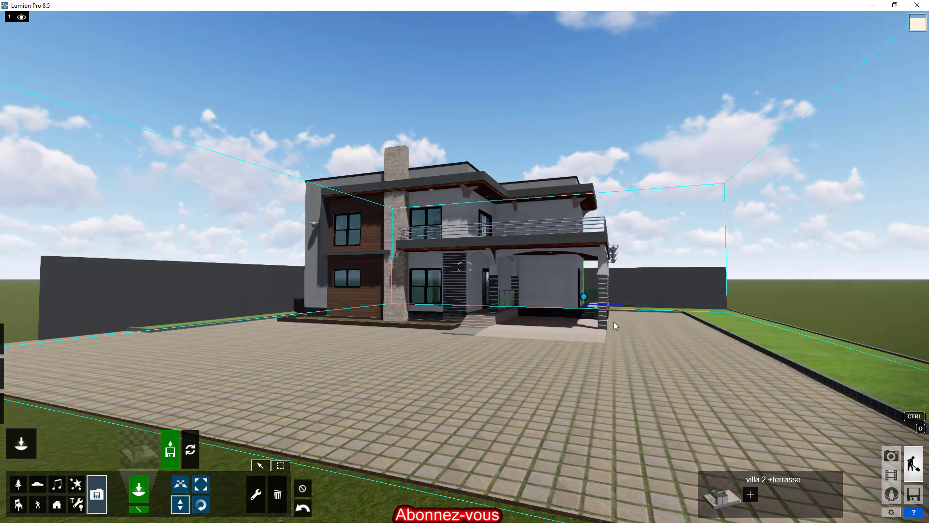
Step: Open the terrain height tools for the open ground beside the villa's lawn strip and reduce the Raise brush to its minimum size
{"action": "key", "text": "d"}
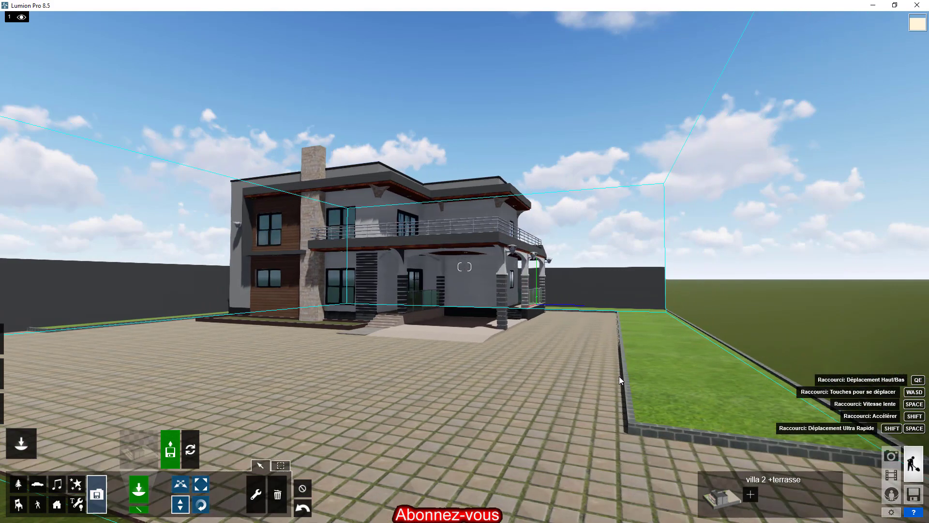
{"action": "key", "text": "d"}
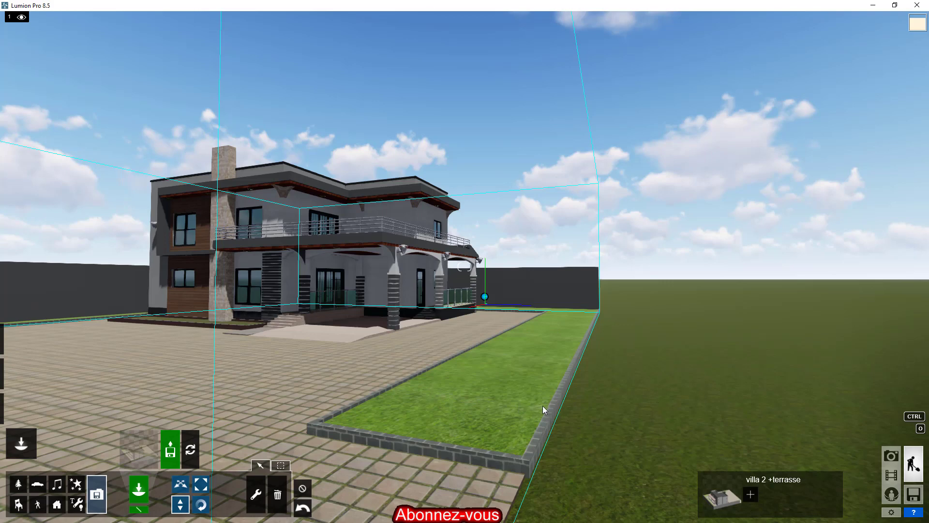
{"action": "key", "text": "d"}
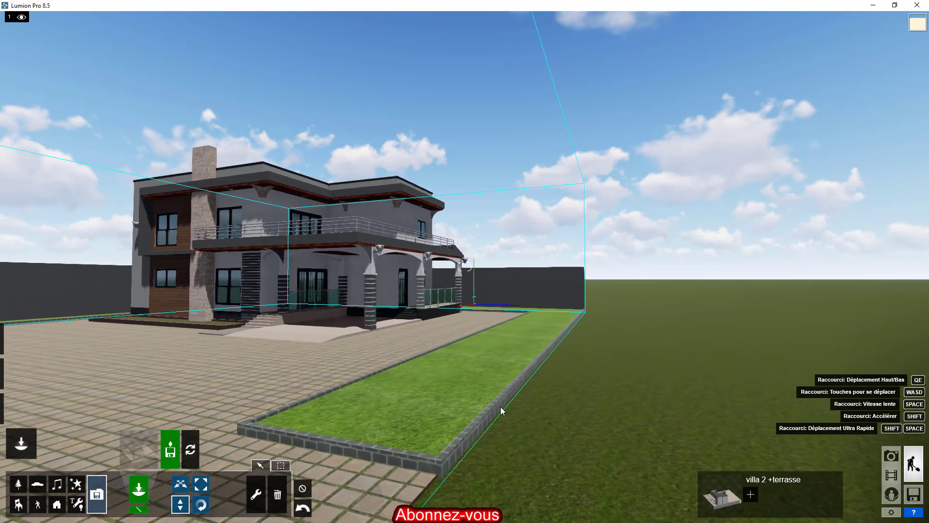
{"action": "key", "text": "s"}
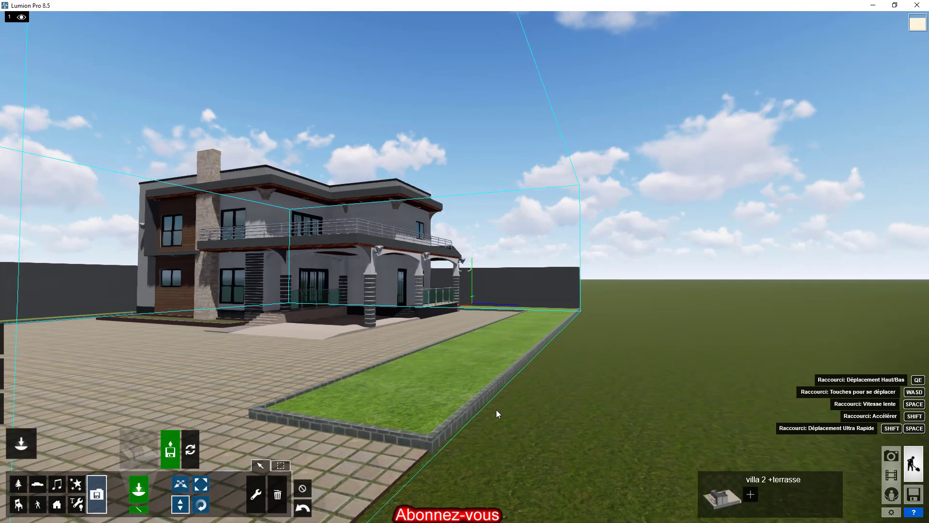
{"action": "key", "text": "d"}
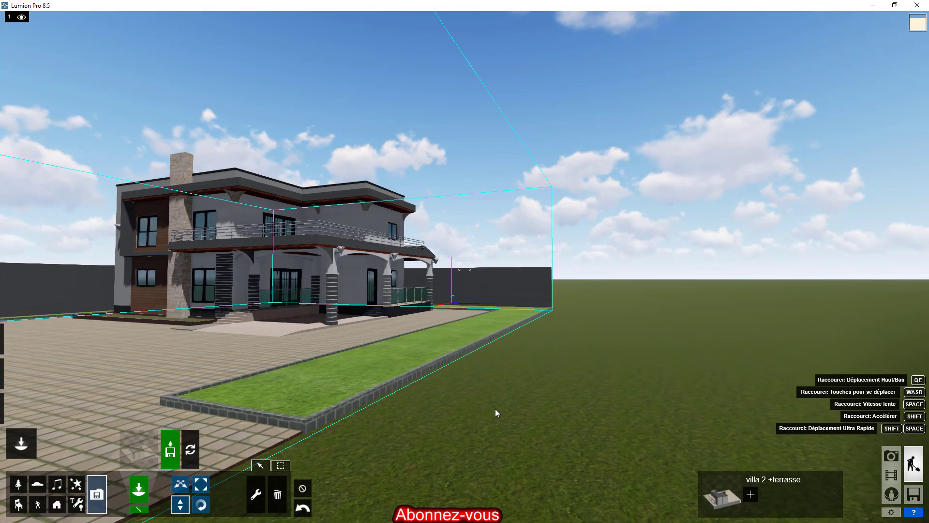
{"action": "mouse_move", "coordinate": [2, 379]}
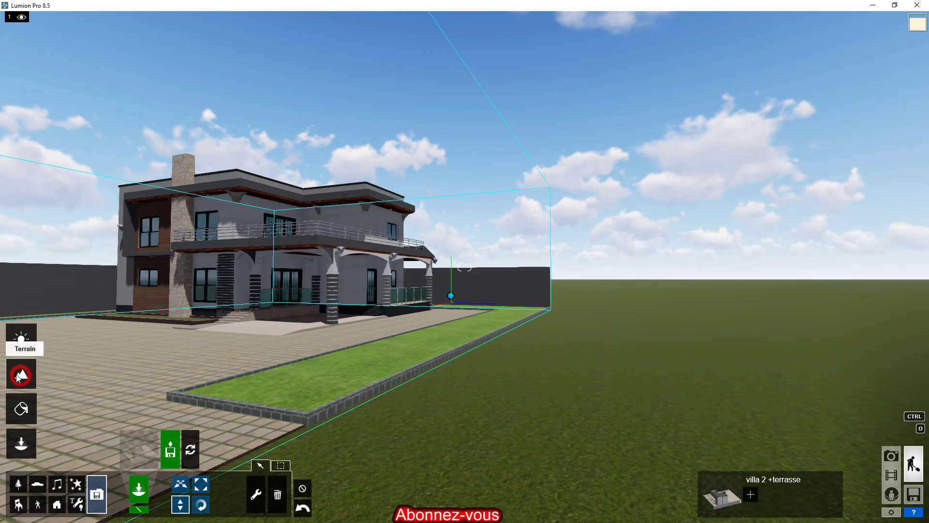
{"action": "left_click", "coordinate": [17, 379]}
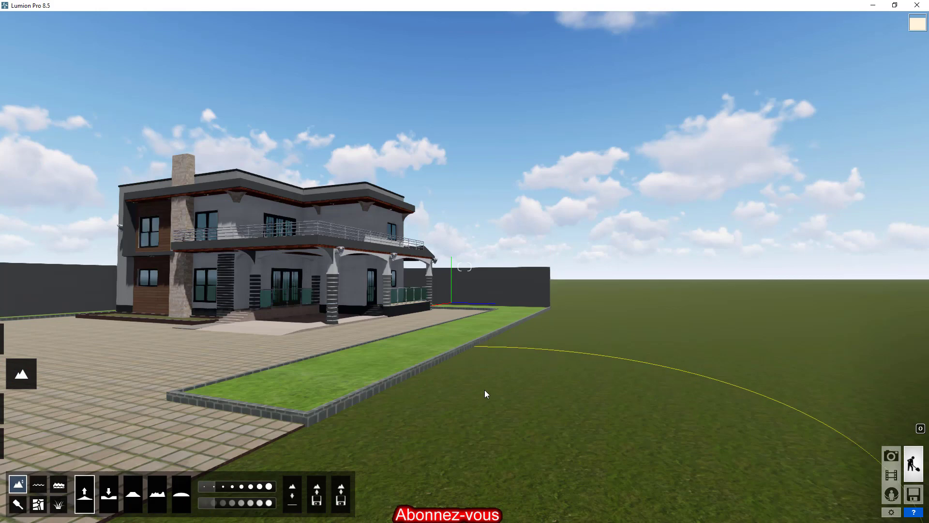
{"action": "key", "text": "s"}
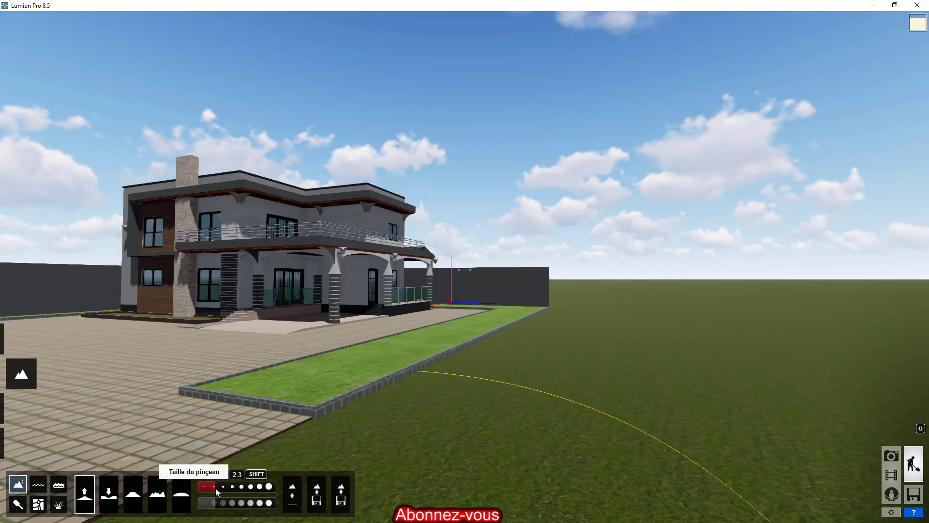
{"action": "left_click_drag", "start_coordinate": [216, 488], "coordinate": [194, 485]}
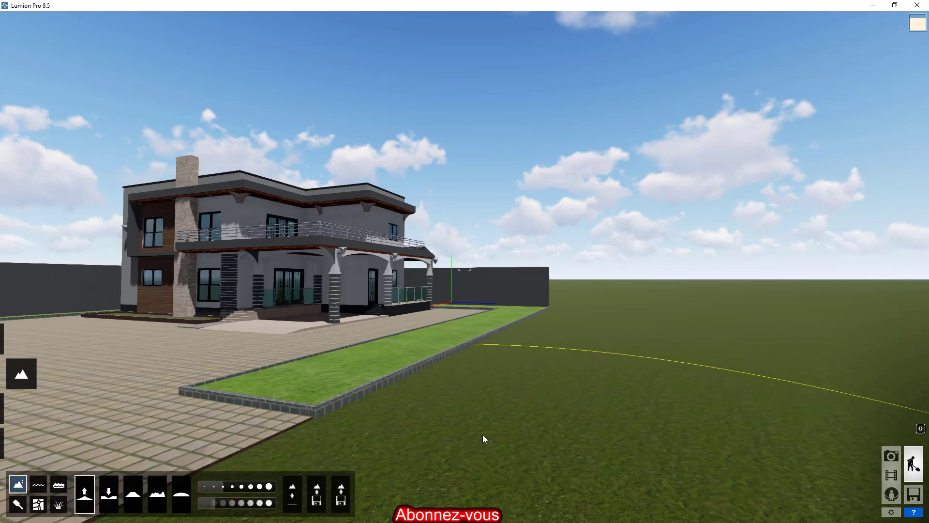
{"action": "left_click", "coordinate": [225, 490]}
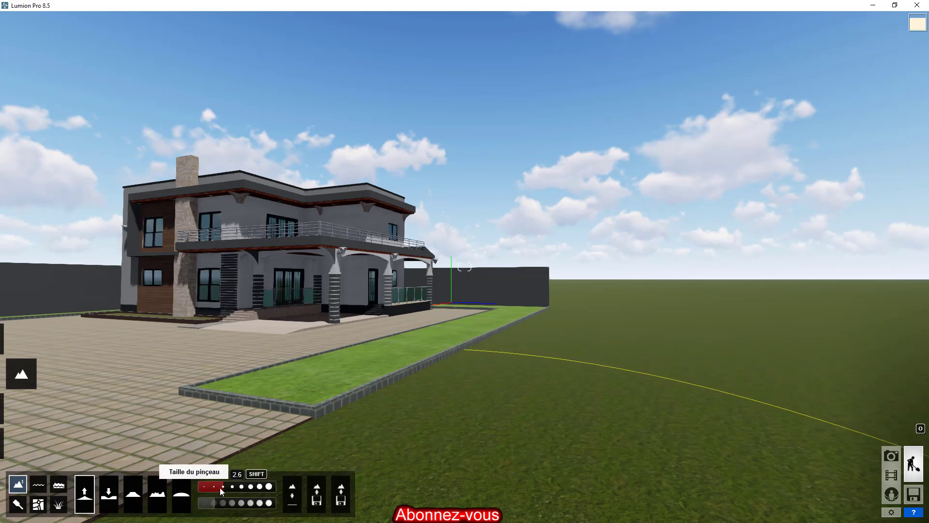
{"action": "left_click_drag", "start_coordinate": [220, 487], "coordinate": [190, 485]}
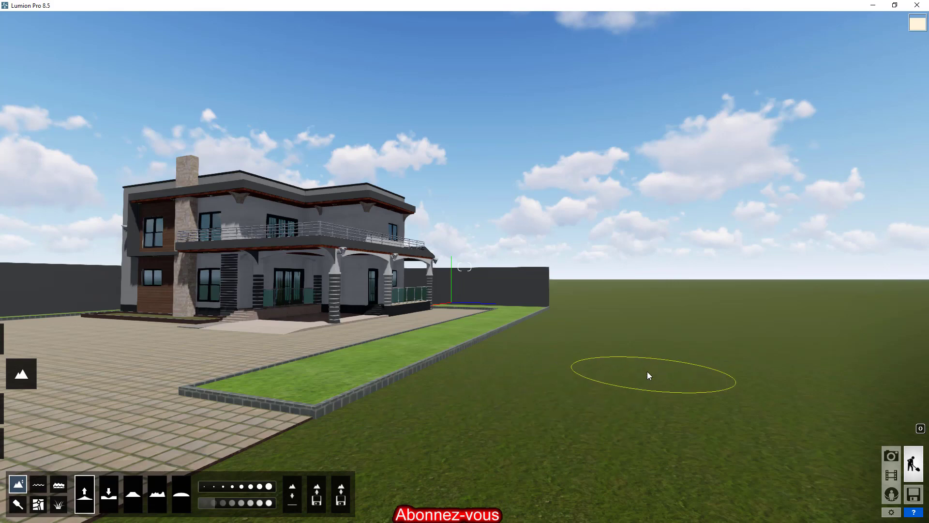
Step: Raise a rounded mound in the open grass beside the villa's bordered lawn strip
{"action": "left_click_drag", "start_coordinate": [636, 377], "coordinate": [704, 346]}
{"action": "left_click", "coordinate": [725, 352]}
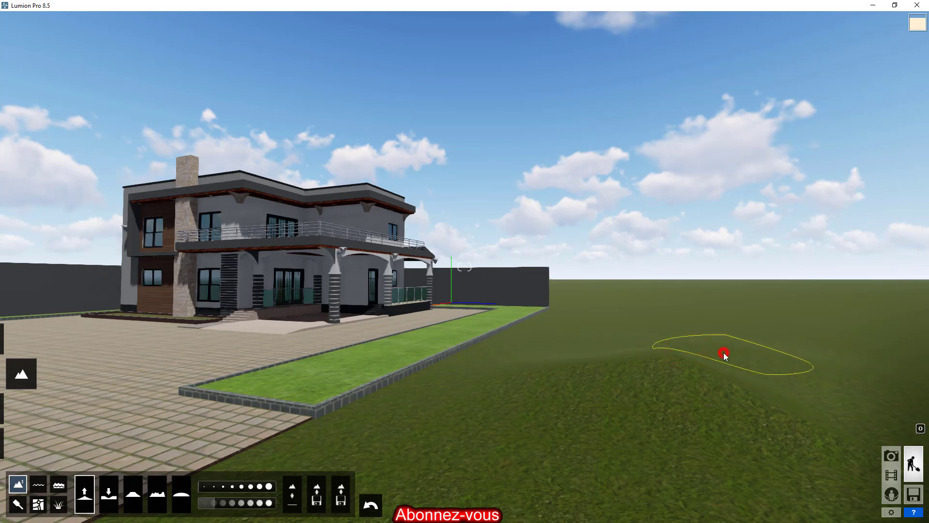
{"action": "left_click", "coordinate": [781, 379]}
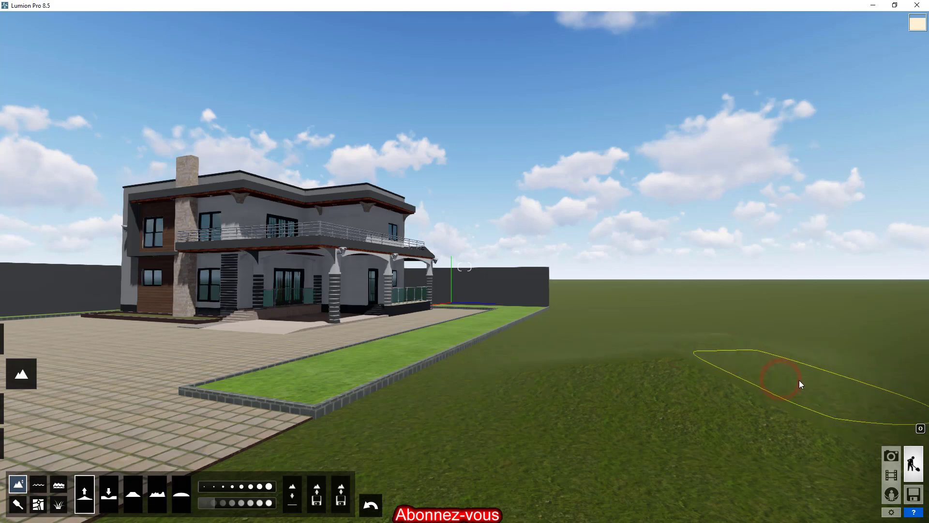
{"action": "left_click", "coordinate": [799, 381]}
{"action": "key", "text": "s"}
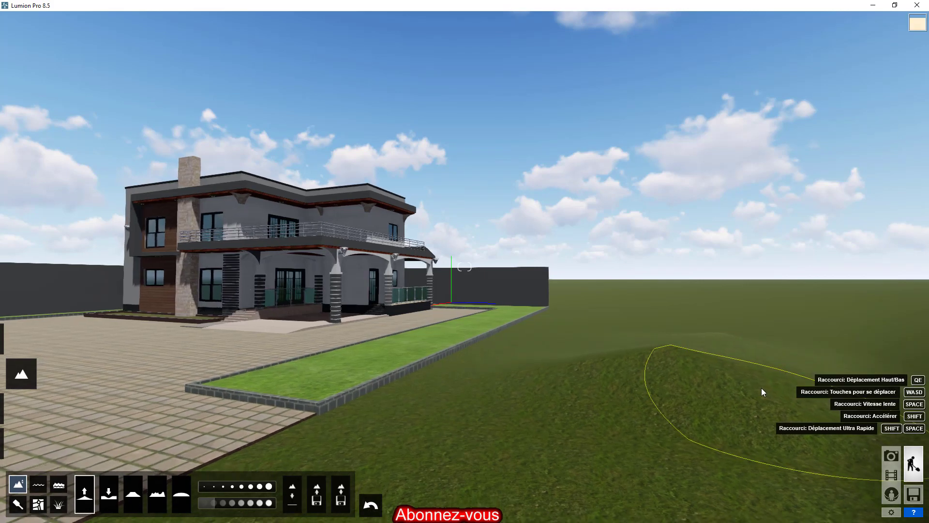
{"action": "left_click", "coordinate": [594, 383]}
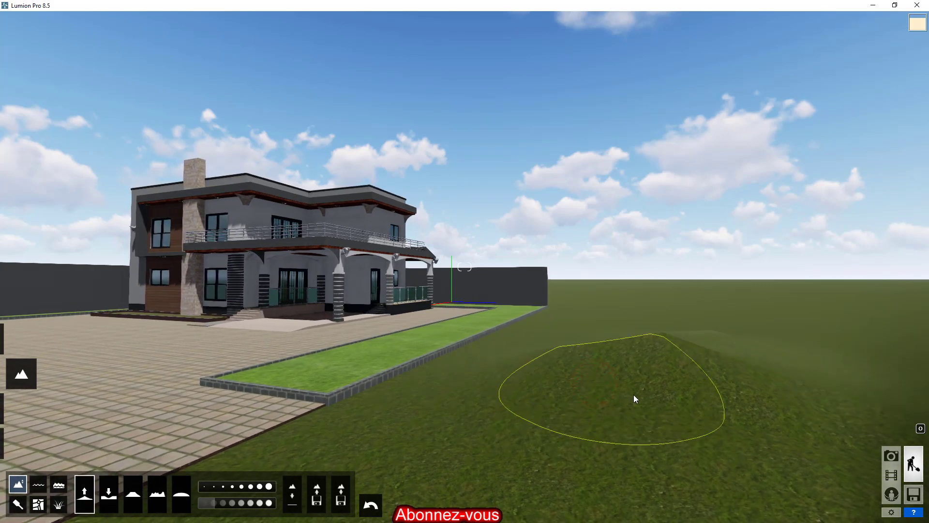
{"action": "key", "text": "s"}
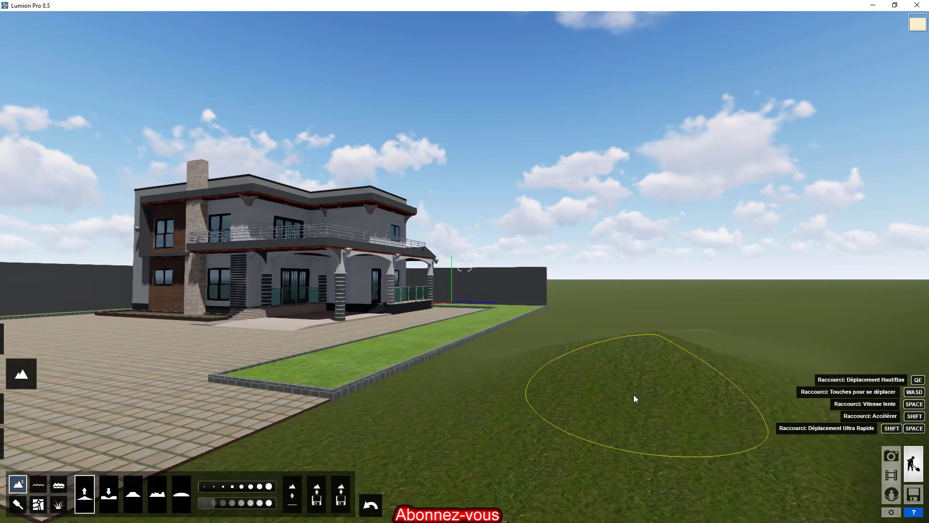
{"action": "key", "text": "s"}
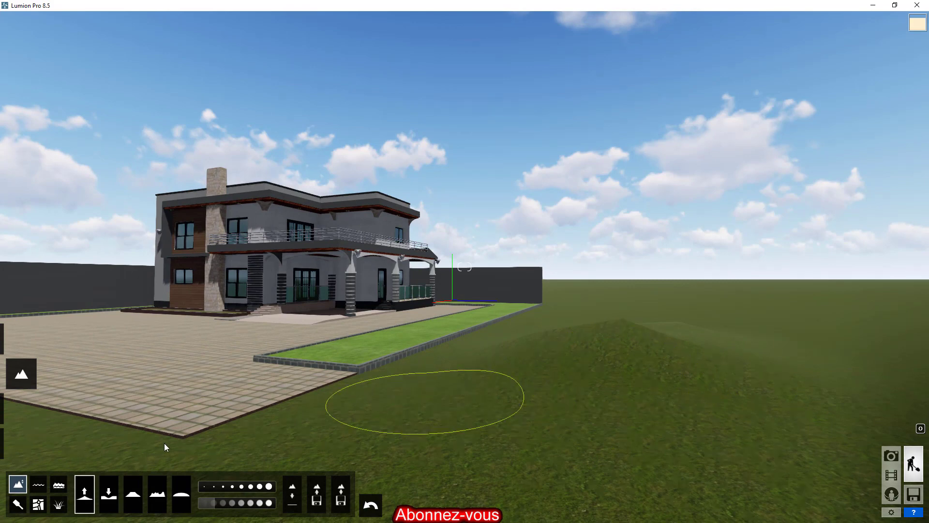
Step: Flatten the mound beside the villa with the Niveler tool, using a brush size of 2.0 and a high brush speed
{"action": "left_click", "coordinate": [134, 494]}
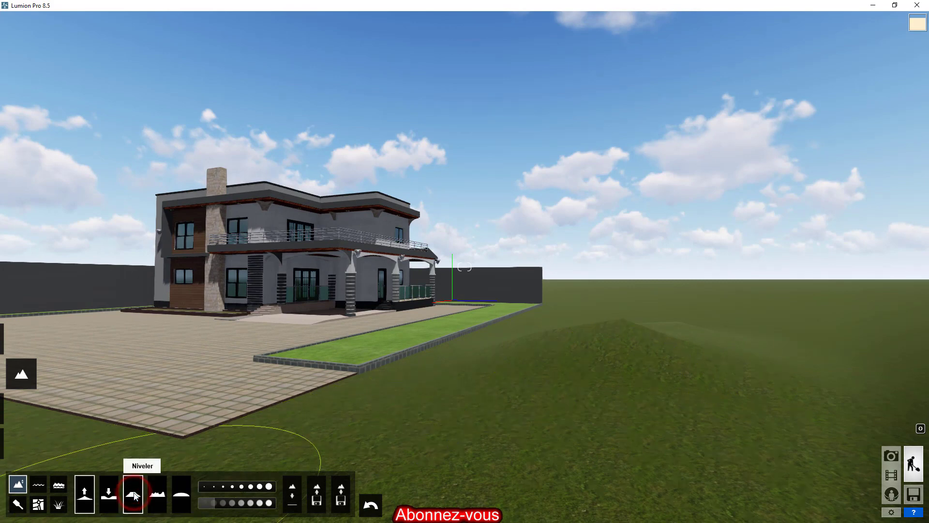
{"action": "scroll", "coordinate": [147, 452], "scroll_direction": "down", "scroll_amount": 2}
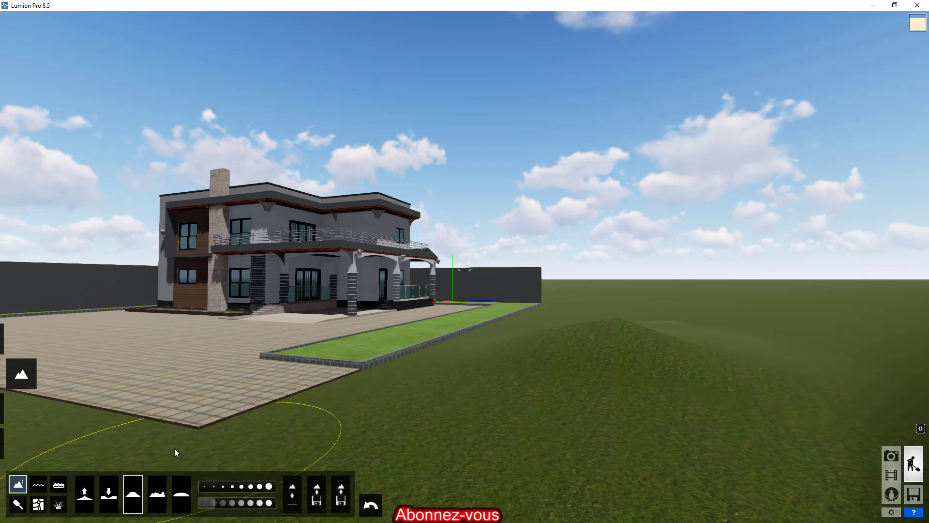
{"action": "left_click", "coordinate": [75, 437]}
{"action": "left_click_drag", "start_coordinate": [213, 500], "coordinate": [268, 503]}
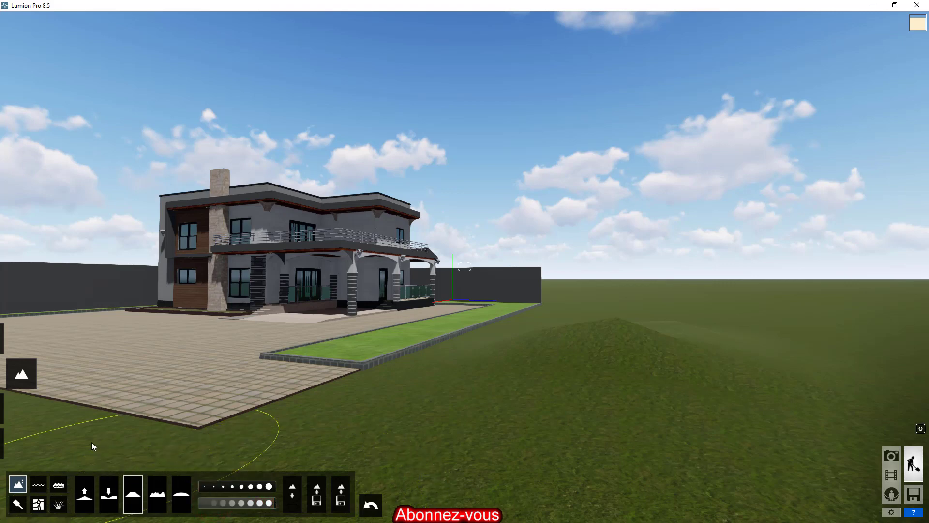
{"action": "mouse_move", "coordinate": [219, 493]}
{"action": "left_mouse_down"}
{"action": "mouse_move", "coordinate": [251, 488]}
{"action": "mouse_move", "coordinate": [202, 485]}
{"action": "mouse_move", "coordinate": [210, 486]}
{"action": "left_mouse_up"}
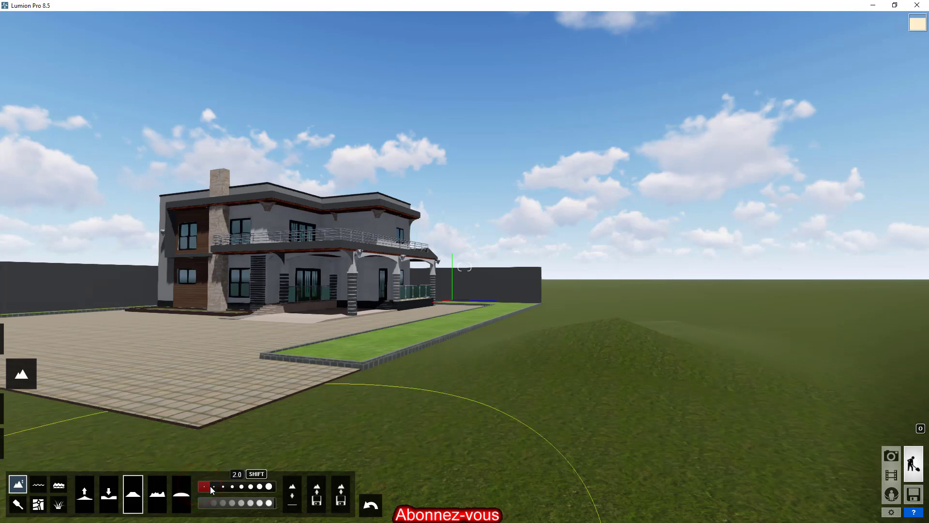
{"action": "mouse_move", "coordinate": [21, 435]}
{"action": "left_click", "coordinate": [49, 429]}
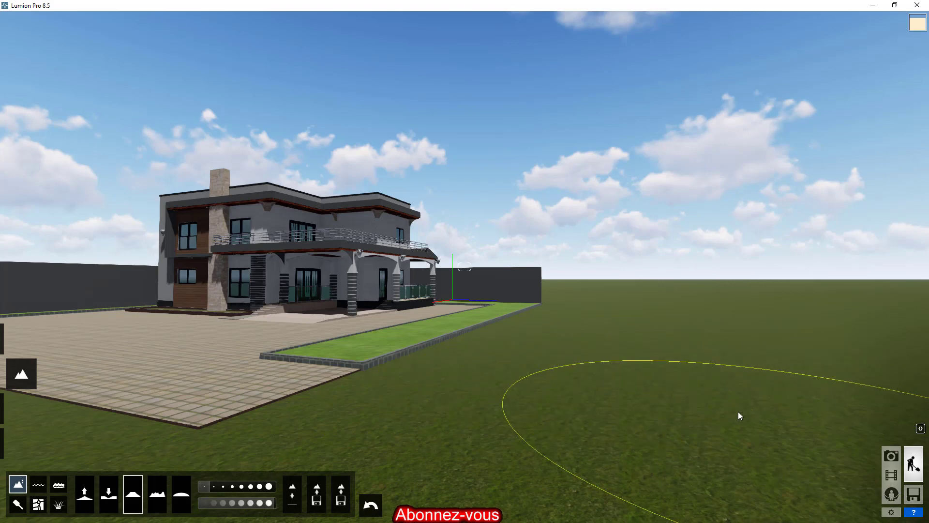
{"action": "key", "text": "s"}
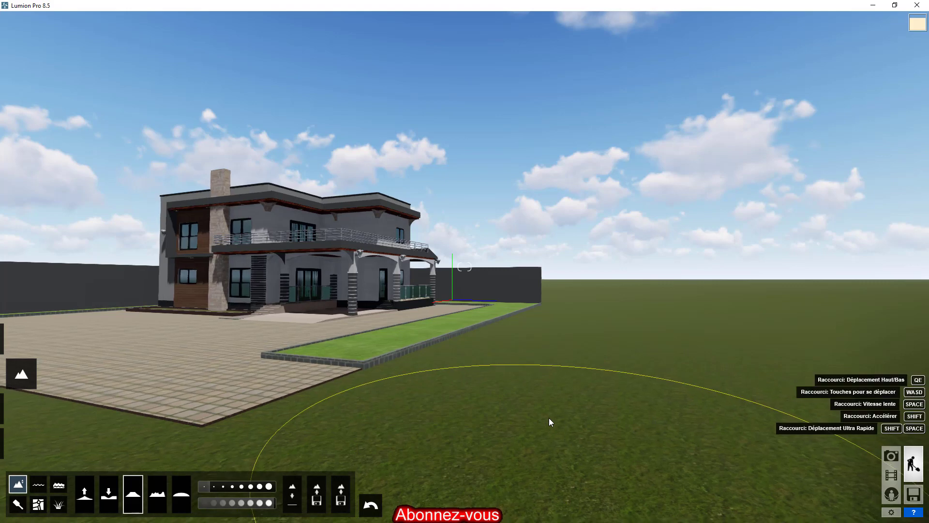
Step: Dig a shallow hollow in the open grass beside the villa's lawn strip with the Lower tool, using a small brush and a low brush speed
{"action": "left_click", "coordinate": [207, 487]}
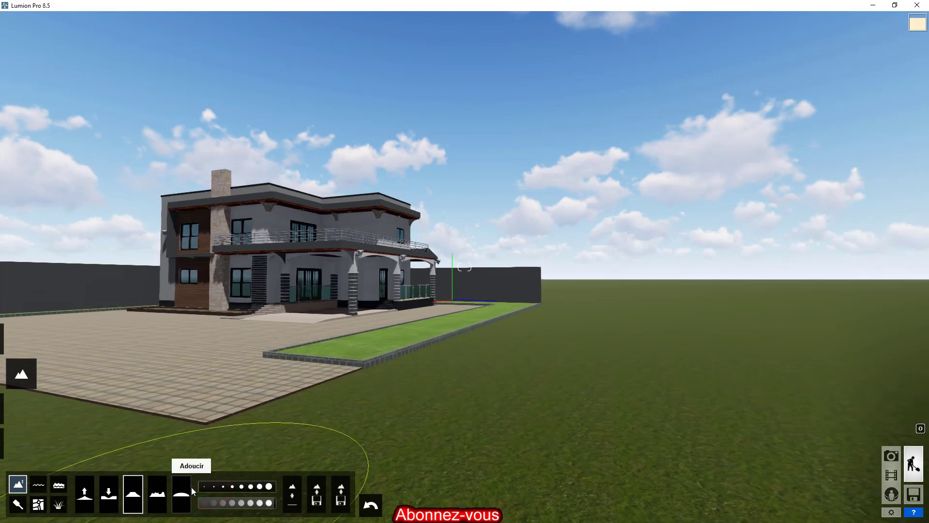
{"action": "left_click", "coordinate": [107, 498]}
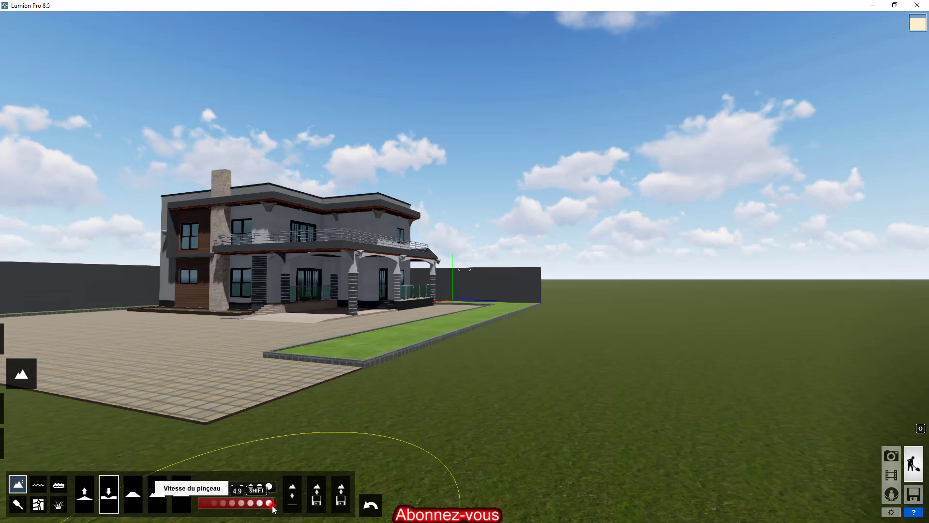
{"action": "left_click_drag", "start_coordinate": [272, 503], "coordinate": [211, 503]}
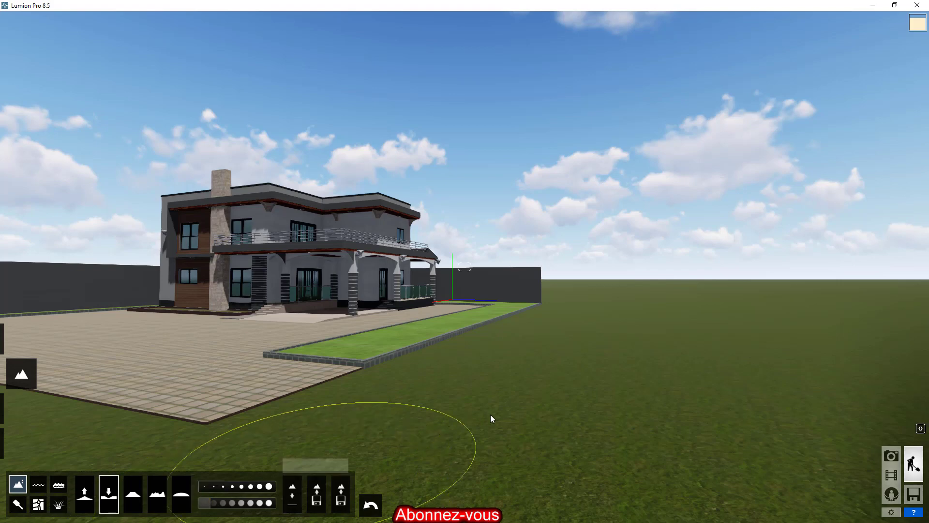
{"action": "left_click", "coordinate": [572, 408]}
{"action": "left_click_drag", "start_coordinate": [570, 408], "coordinate": [571, 407]}
{"action": "left_click_drag", "start_coordinate": [560, 465], "coordinate": [559, 465]}
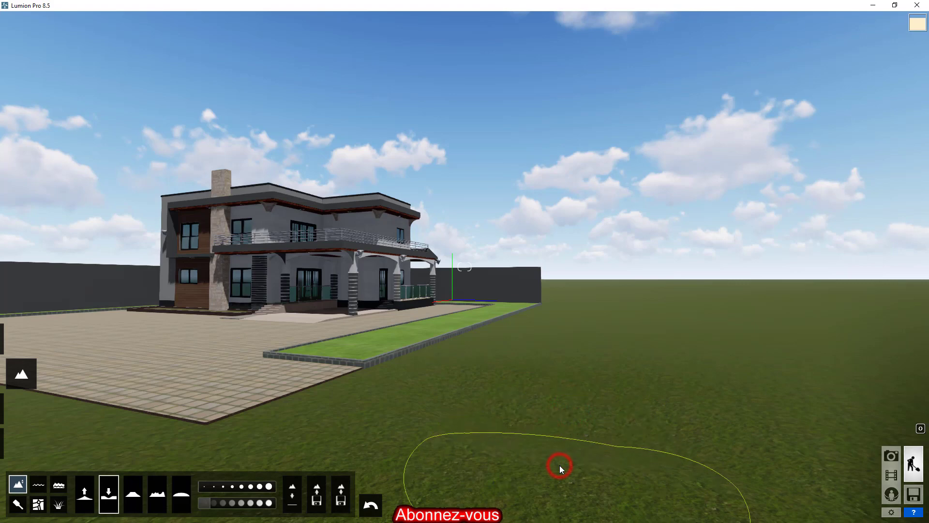
{"action": "left_click", "coordinate": [595, 433]}
{"action": "left_click_drag", "start_coordinate": [596, 431], "coordinate": [659, 426]}
{"action": "key", "text": "s"}
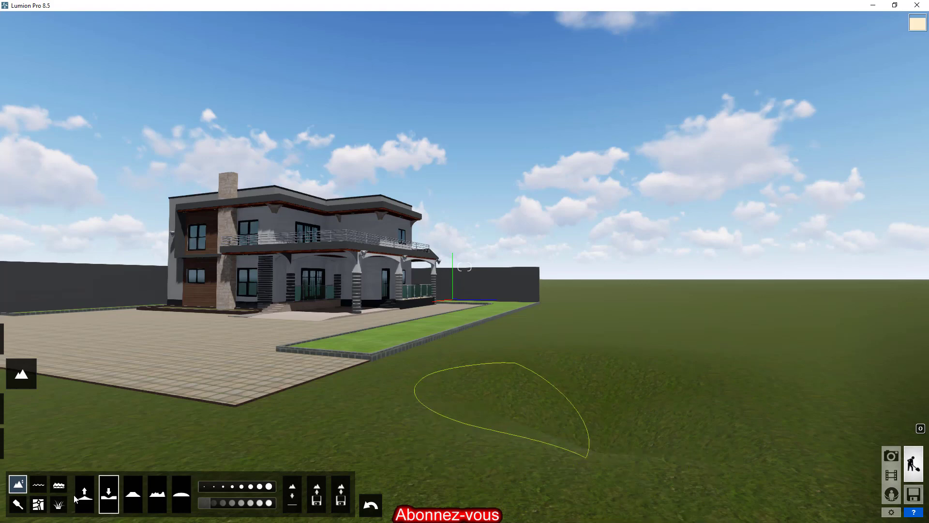
Step: Switch to terrain painting and replace the second paint texture with the dark grey gravel texture
{"action": "left_click", "coordinate": [17, 505]}
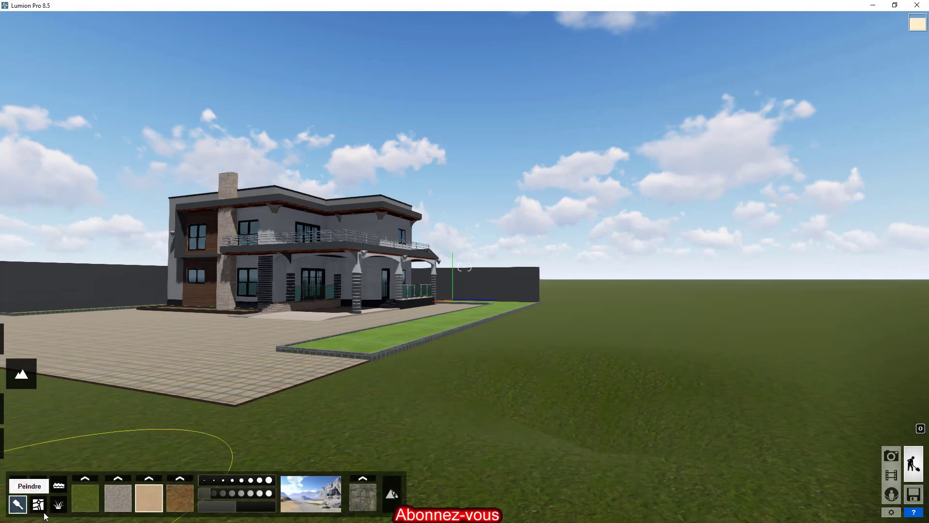
{"action": "left_click", "coordinate": [119, 481]}
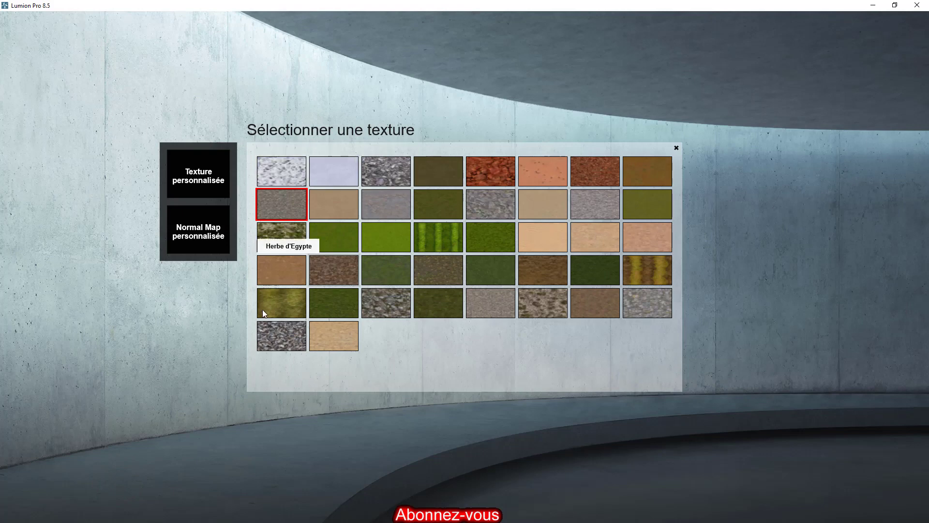
{"action": "left_click", "coordinate": [278, 336]}
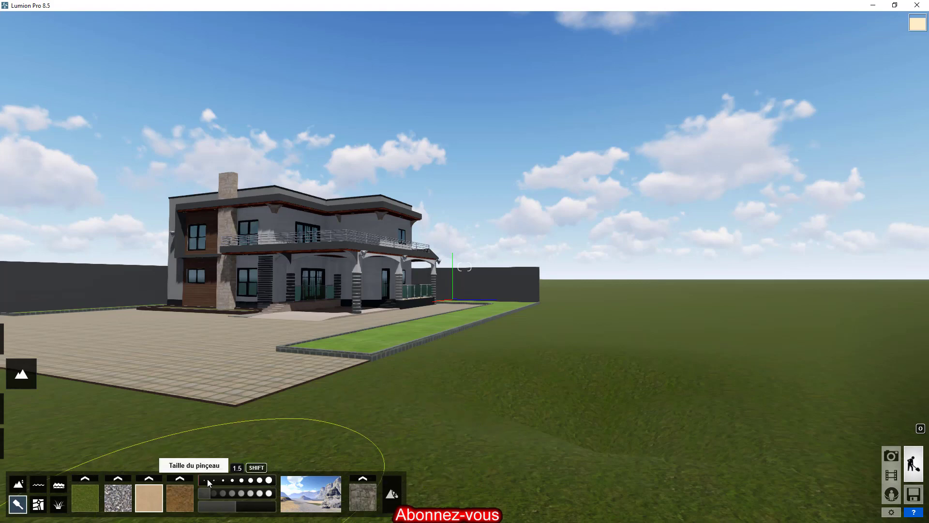
Step: Paint a patch of the beige sand texture over the dug hollow with a small brush and a brush speed of 3.5
{"action": "left_click", "coordinate": [207, 493]}
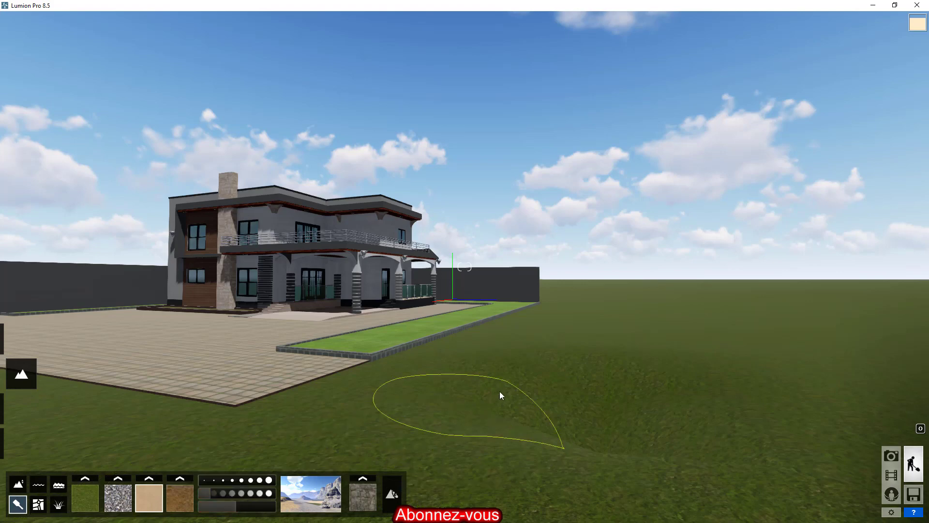
{"action": "mouse_move", "coordinate": [501, 389]}
{"action": "left_mouse_down"}
{"action": "mouse_move", "coordinate": [534, 385]}
{"action": "mouse_move", "coordinate": [484, 394]}
{"action": "left_mouse_up"}
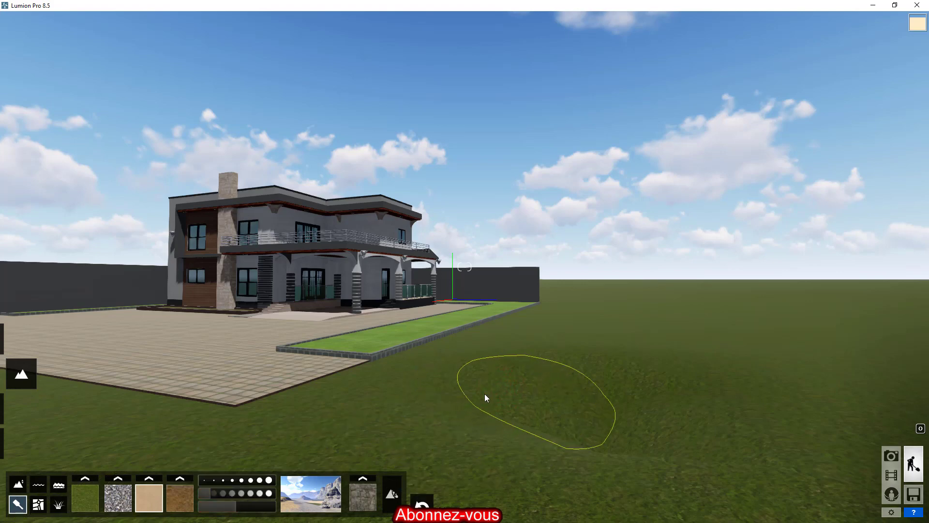
{"action": "left_click_drag", "start_coordinate": [212, 492], "coordinate": [248, 493]}
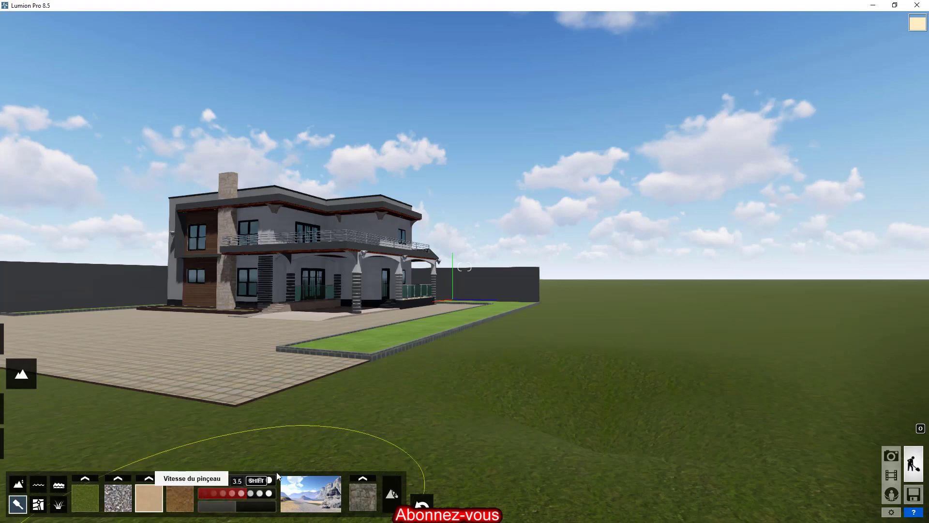
{"action": "left_click", "coordinate": [520, 382]}
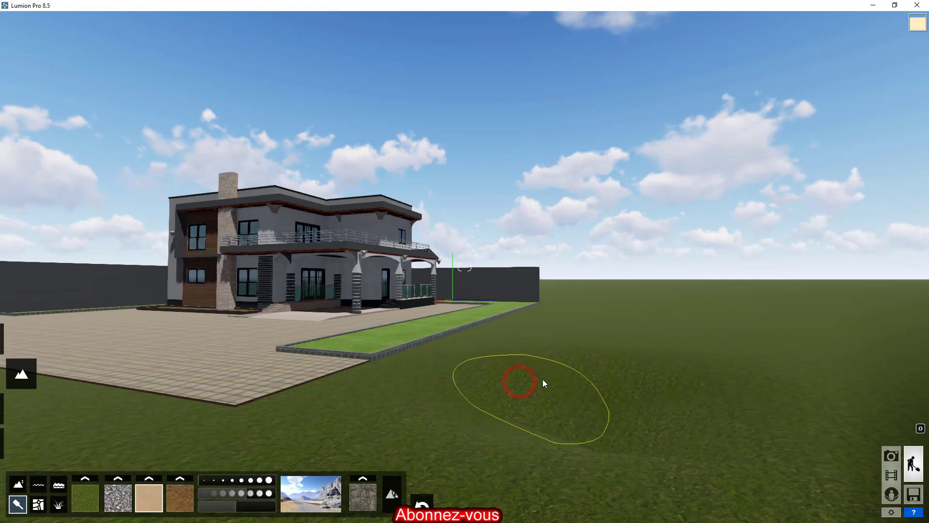
{"action": "mouse_move", "coordinate": [547, 383]}
{"action": "left_mouse_down"}
{"action": "mouse_move", "coordinate": [647, 383]}
{"action": "mouse_move", "coordinate": [733, 438]}
{"action": "left_mouse_up"}
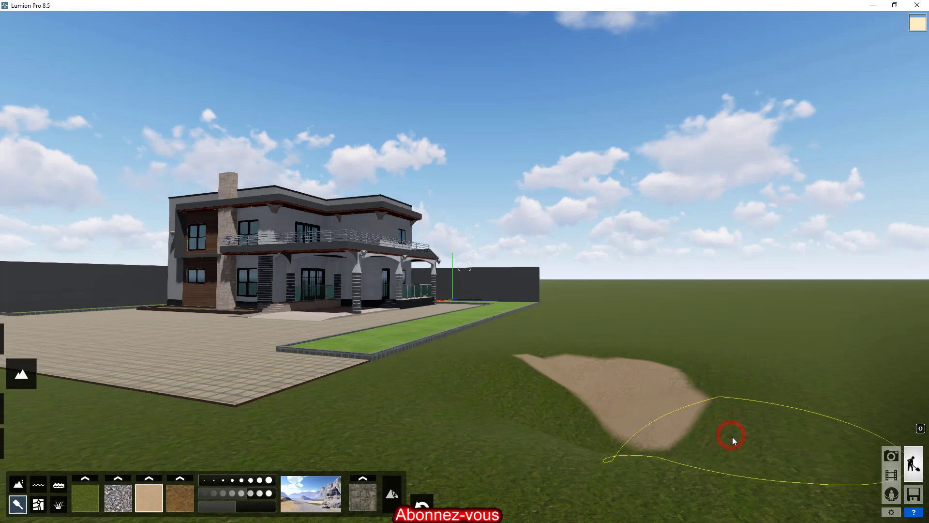
{"action": "scroll", "coordinate": [658, 376], "scroll_direction": "down", "scroll_amount": 1}
{"action": "left_click", "coordinate": [658, 376]}
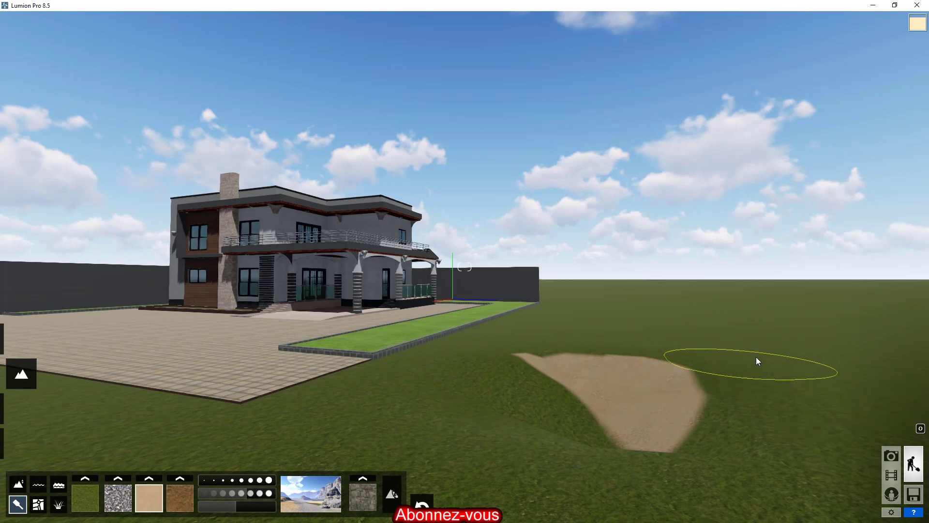
{"action": "mouse_move", "coordinate": [682, 364]}
{"action": "left_mouse_down"}
{"action": "mouse_move", "coordinate": [708, 345]}
{"action": "mouse_move", "coordinate": [734, 343]}
{"action": "mouse_move", "coordinate": [678, 356]}
{"action": "mouse_move", "coordinate": [648, 386]}
{"action": "left_mouse_up"}
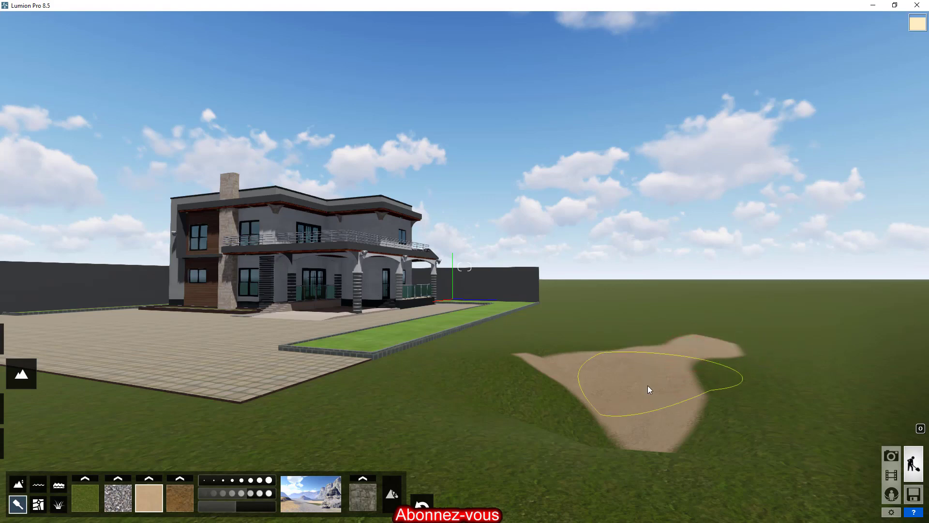
Step: Replace the beige sand paint texture with the dark grey gravel texture and reduce its texture scale to 1.1
{"action": "key", "text": "w"}
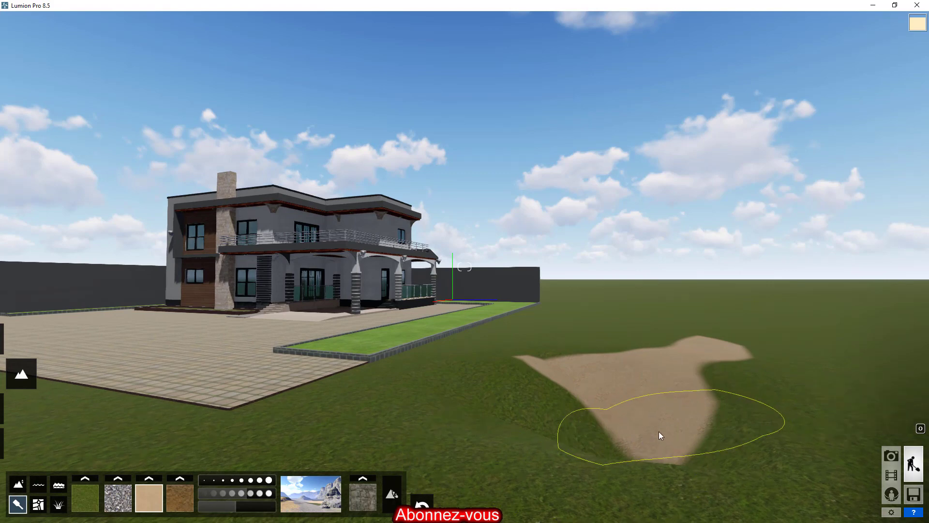
{"action": "key", "text": "w"}
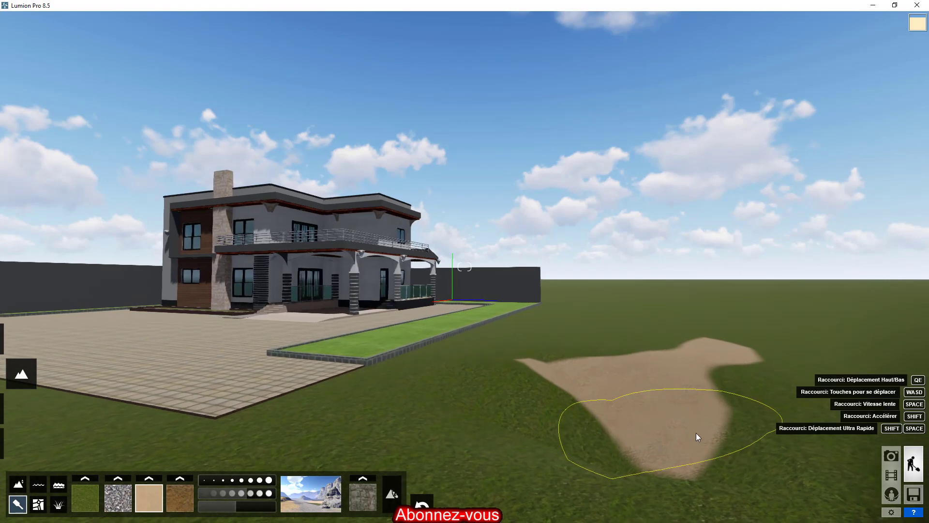
{"action": "key", "text": "w"}
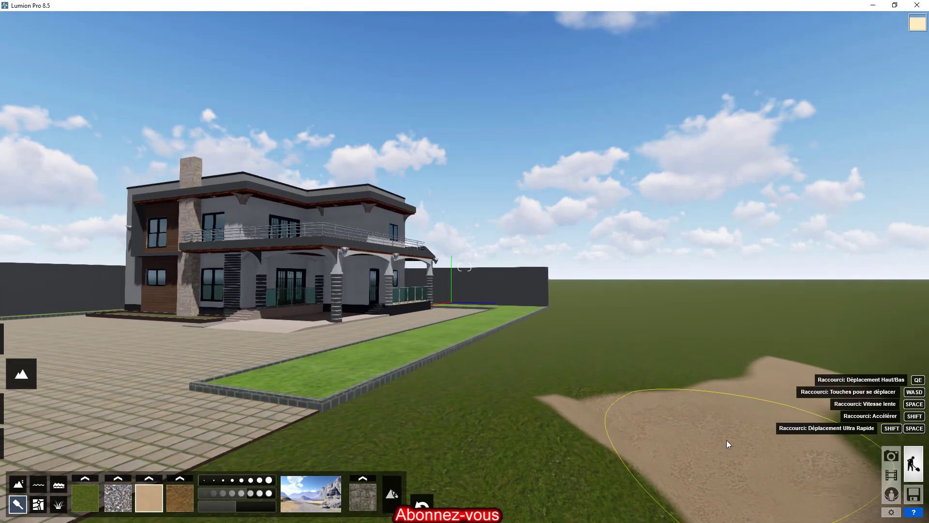
{"action": "key", "text": "d"}
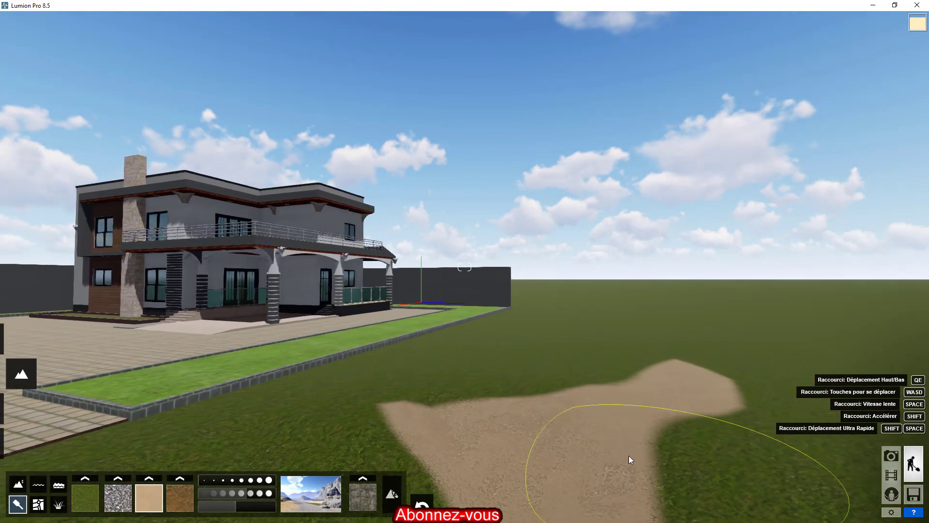
{"action": "key", "text": "d"}
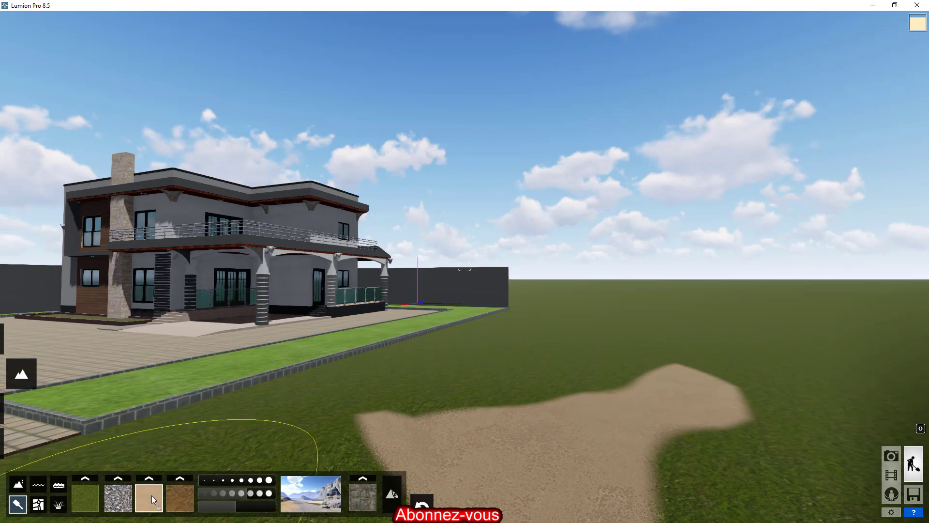
{"action": "left_click", "coordinate": [151, 481]}
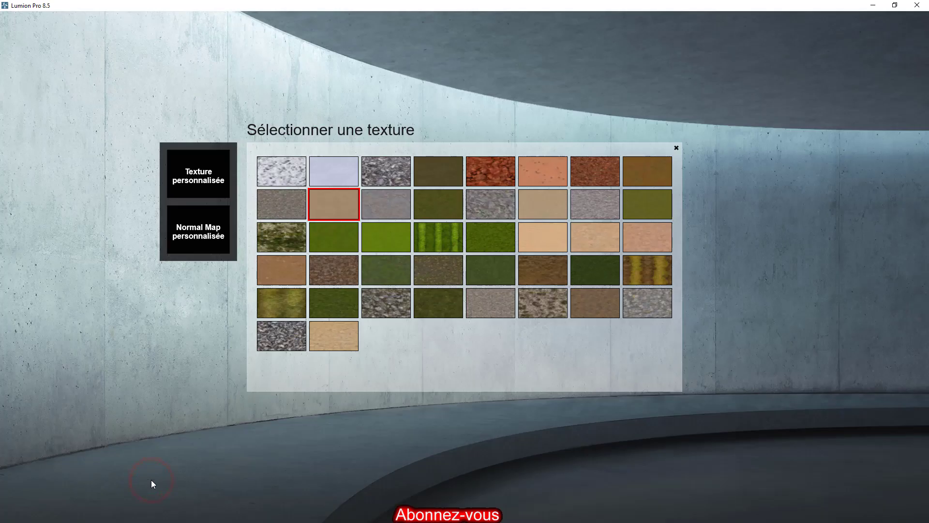
{"action": "left_click", "coordinate": [279, 335]}
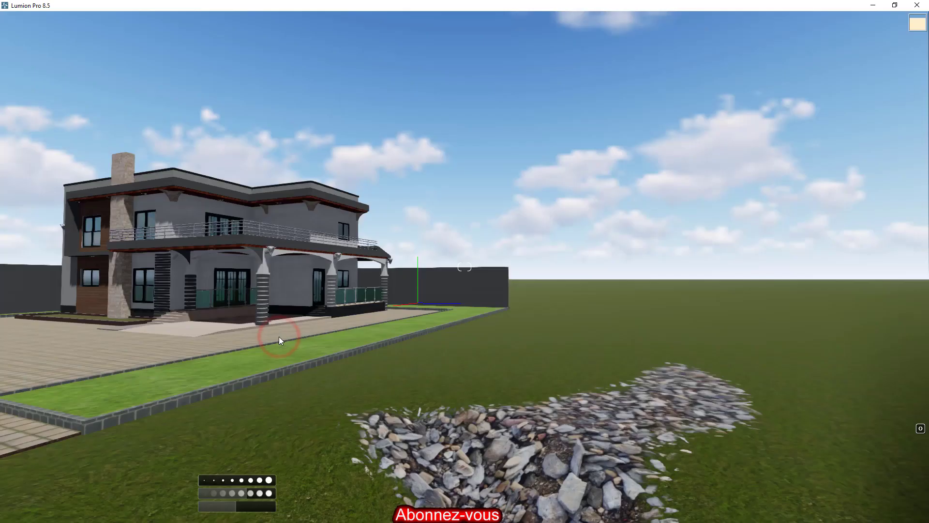
{"action": "key", "text": "s"}
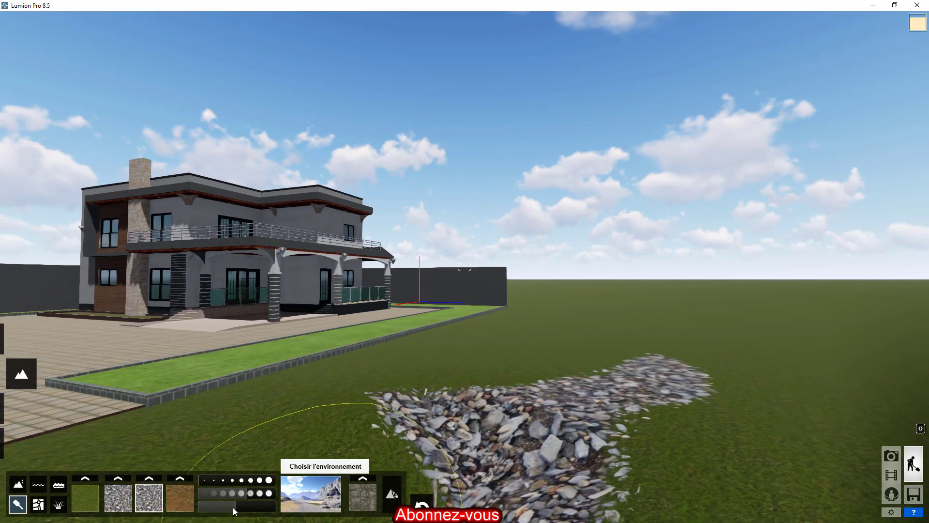
{"action": "mouse_move", "coordinate": [234, 509]}
{"action": "left_mouse_down"}
{"action": "mouse_move", "coordinate": [213, 507]}
{"action": "mouse_move", "coordinate": [260, 506]}
{"action": "mouse_move", "coordinate": [222, 507]}
{"action": "left_mouse_up"}
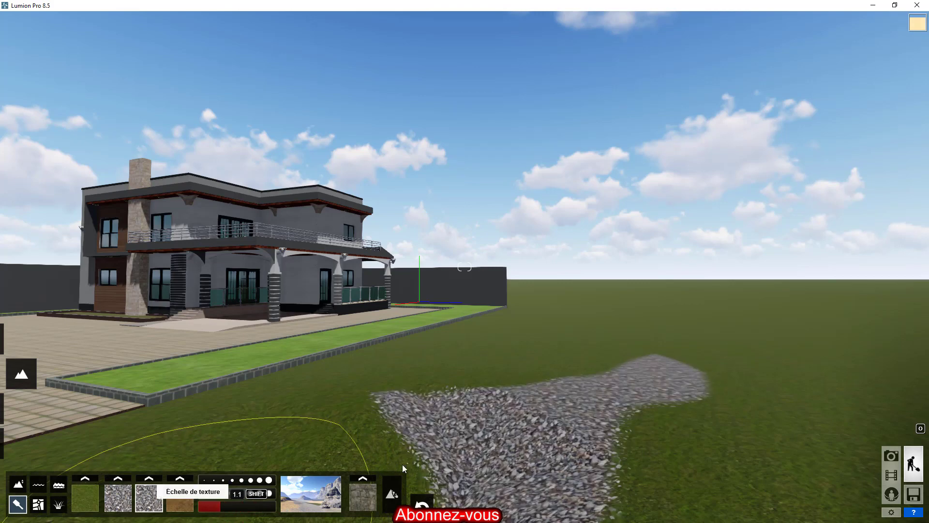
Step: Replace the brown soil texture in the fourth paint slot with the light grey stone texture
{"action": "key", "text": "s"}
{"action": "key", "text": "s"}
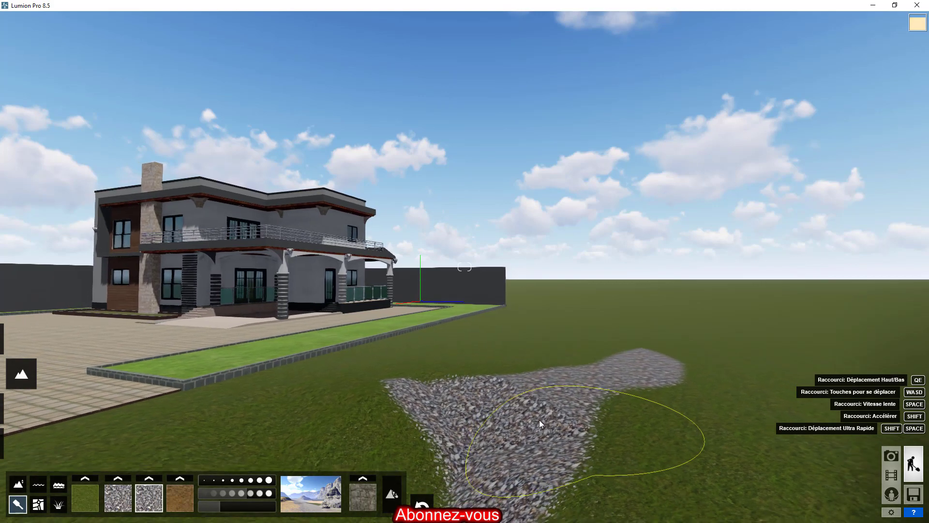
{"action": "key", "text": "s"}
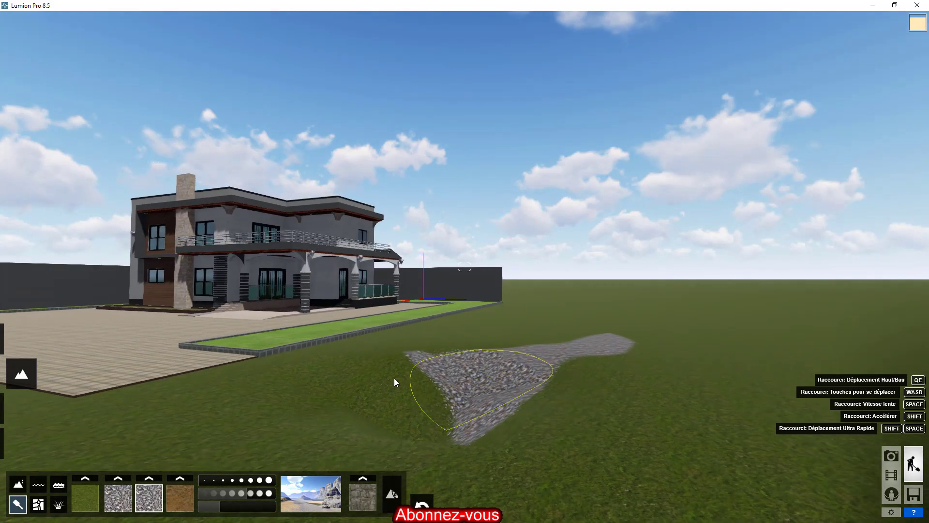
{"action": "left_click", "coordinate": [179, 493]}
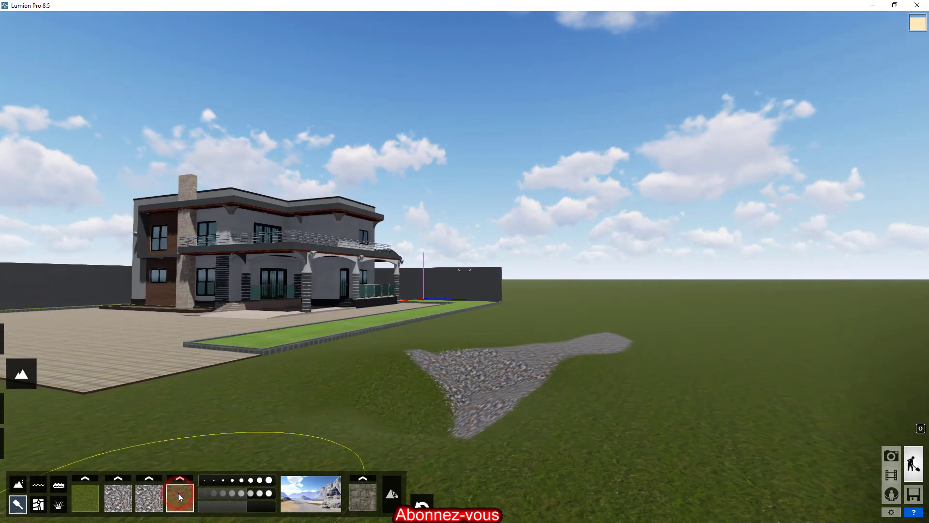
{"action": "left_click", "coordinate": [180, 479]}
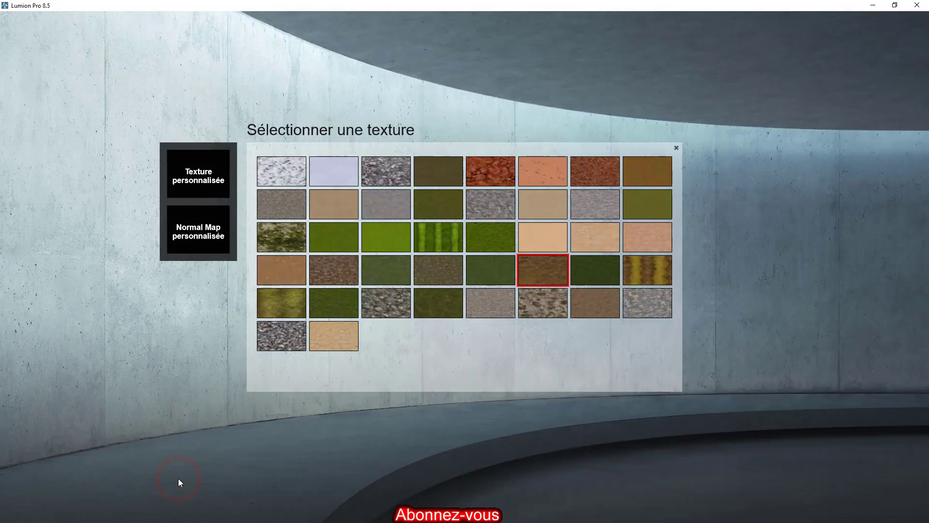
{"action": "left_click", "coordinate": [595, 212]}
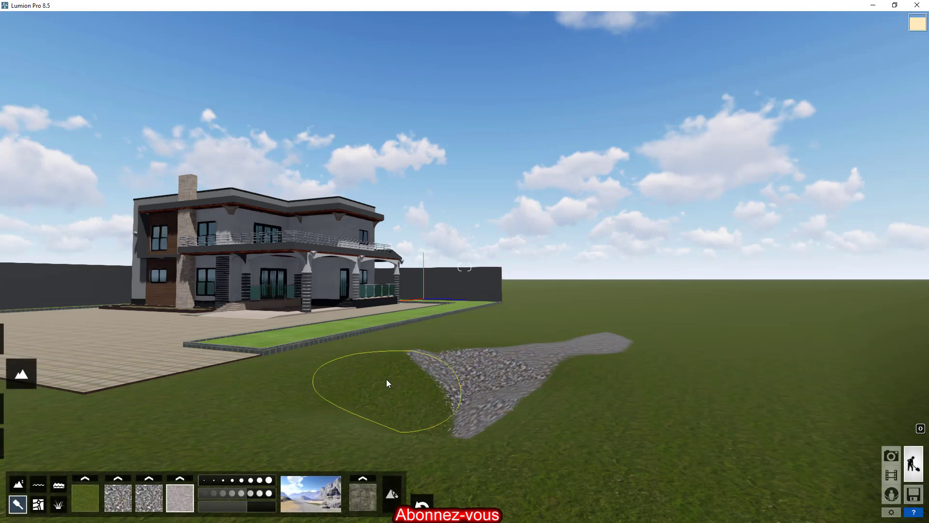
Step: Paint the light grey stone texture onto the grassy slope of the hollow between the gravel patch and the villa's paving
{"action": "left_click", "coordinate": [386, 379]}
{"action": "left_click", "coordinate": [320, 397]}
{"action": "left_click", "coordinate": [316, 423]}
{"action": "left_click", "coordinate": [353, 429]}
{"action": "left_click", "coordinate": [314, 430]}
{"action": "left_click", "coordinate": [377, 430]}
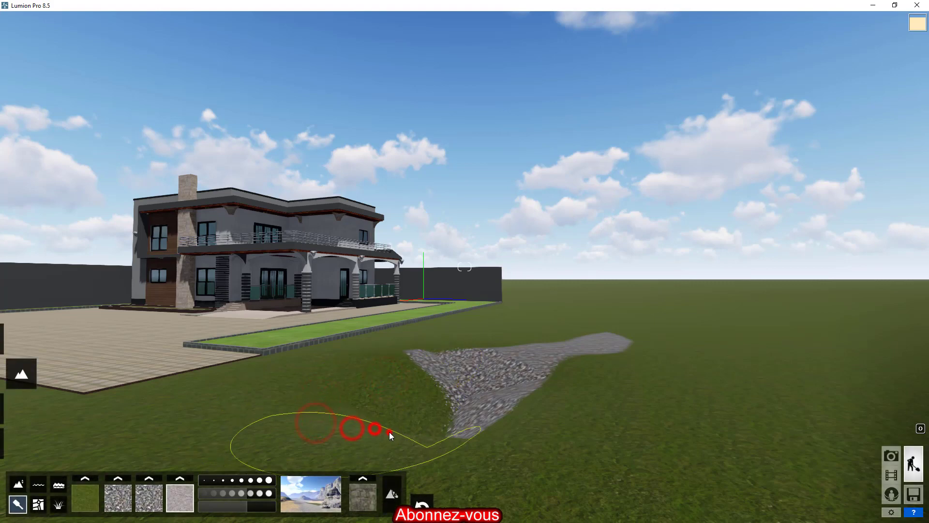
{"action": "left_click", "coordinate": [386, 433]}
{"action": "left_click", "coordinate": [371, 385]}
{"action": "left_click", "coordinate": [378, 379]}
{"action": "left_click", "coordinate": [389, 377]}
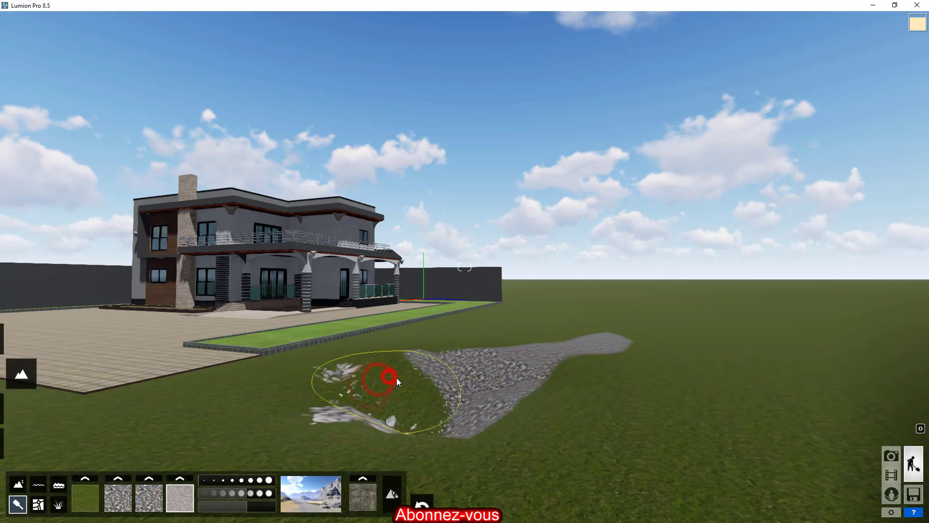
{"action": "left_click", "coordinate": [397, 378]}
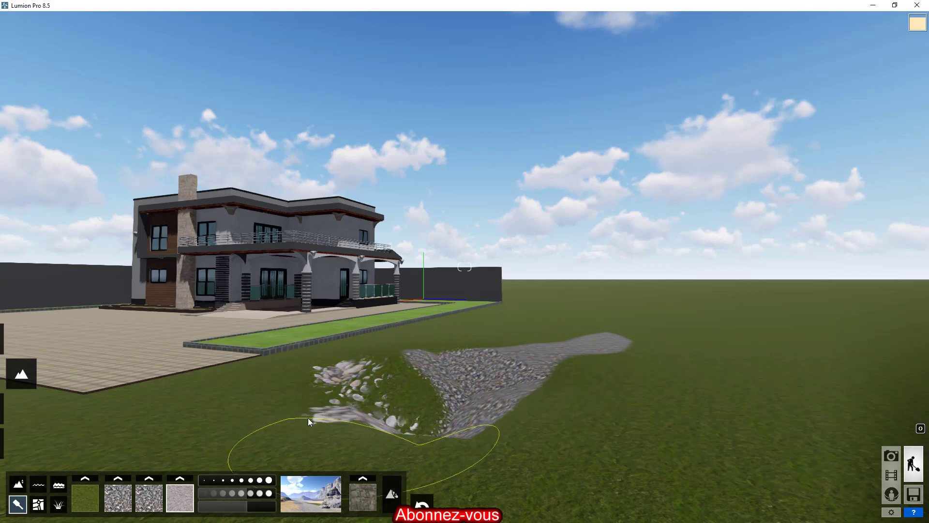
Step: Repaint the gravel and stone patches in the hollow with the green grass texture from the first paint slot
{"action": "left_click", "coordinate": [86, 502]}
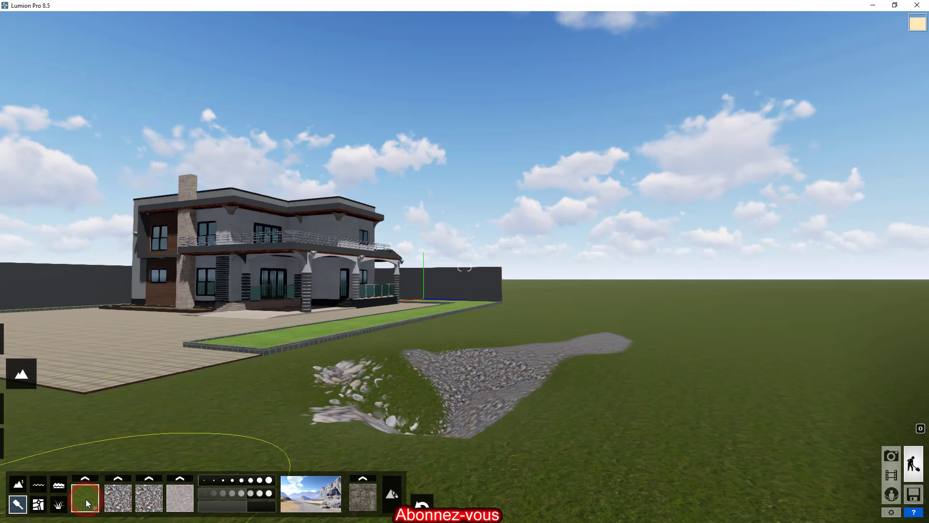
{"action": "left_click", "coordinate": [647, 338]}
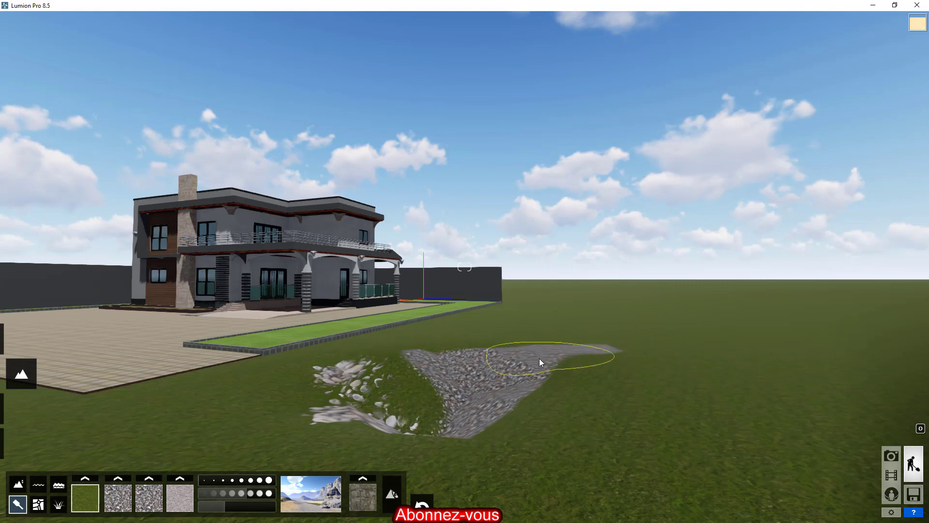
{"action": "mouse_move", "coordinate": [541, 362]}
{"action": "left_mouse_down"}
{"action": "mouse_move", "coordinate": [614, 347]}
{"action": "mouse_move", "coordinate": [453, 369]}
{"action": "mouse_move", "coordinate": [368, 368]}
{"action": "mouse_move", "coordinate": [352, 410]}
{"action": "mouse_move", "coordinate": [463, 446]}
{"action": "mouse_move", "coordinate": [492, 434]}
{"action": "mouse_move", "coordinate": [500, 378]}
{"action": "left_mouse_up"}
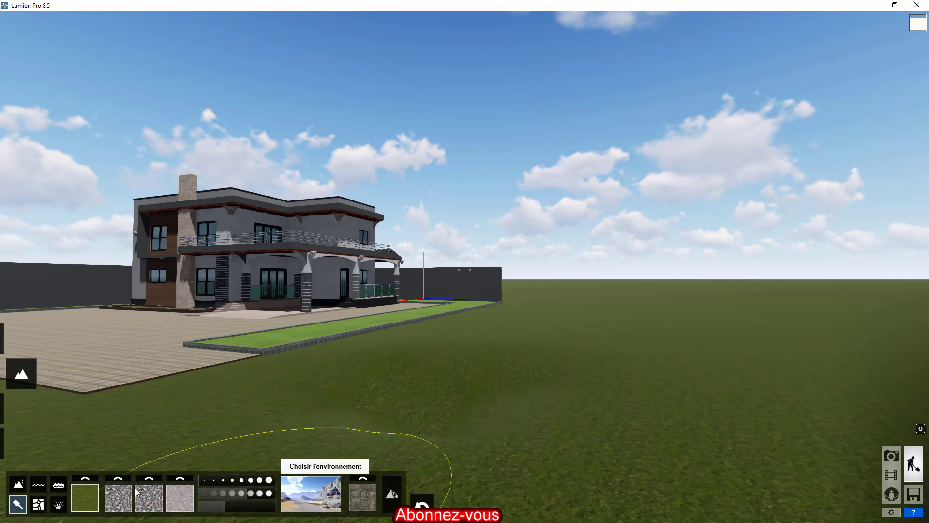
Step: Place a dark blue water surface in the hollow in front of the villa and raise its level slightly
{"action": "left_click", "coordinate": [39, 486]}
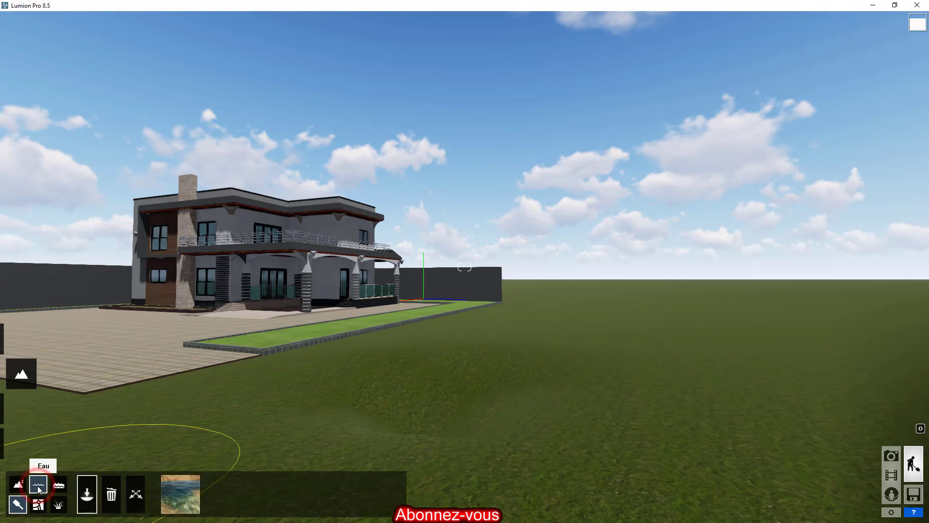
{"action": "left_click", "coordinate": [179, 497]}
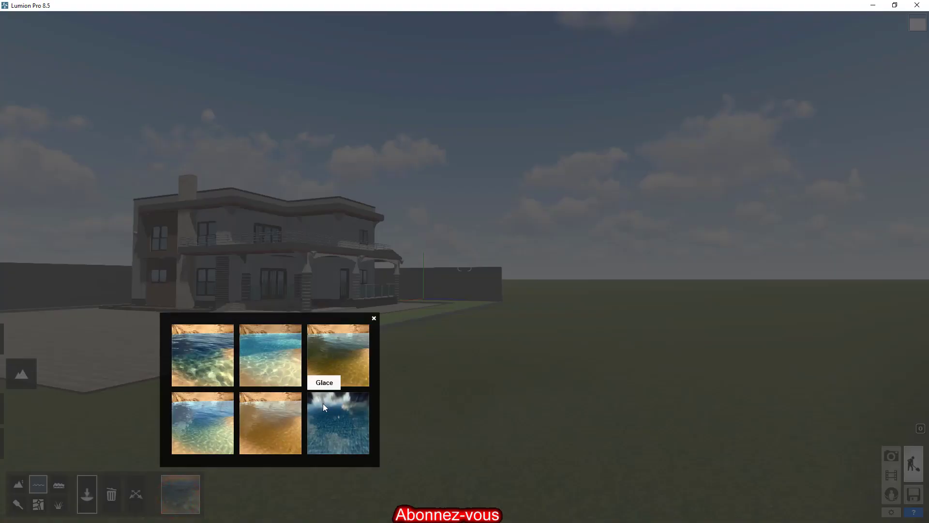
{"action": "left_click", "coordinate": [199, 348]}
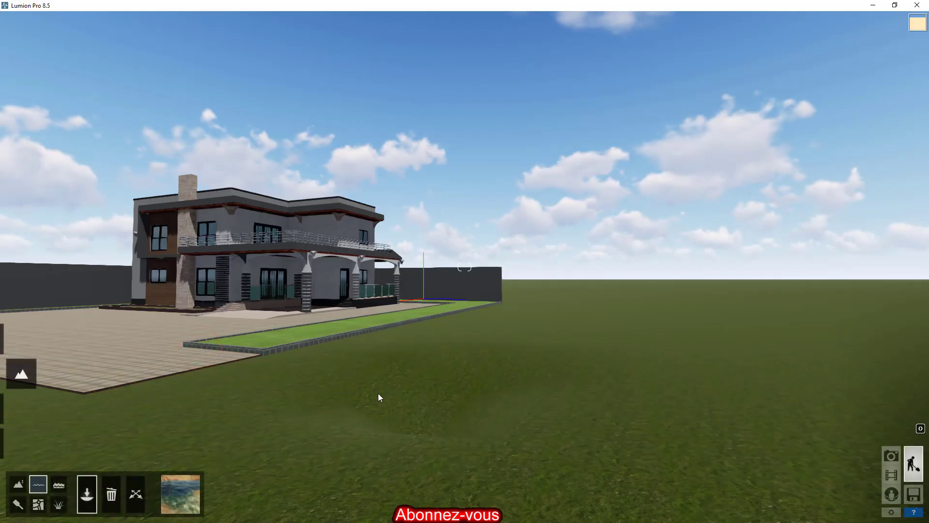
{"action": "left_click", "coordinate": [413, 407]}
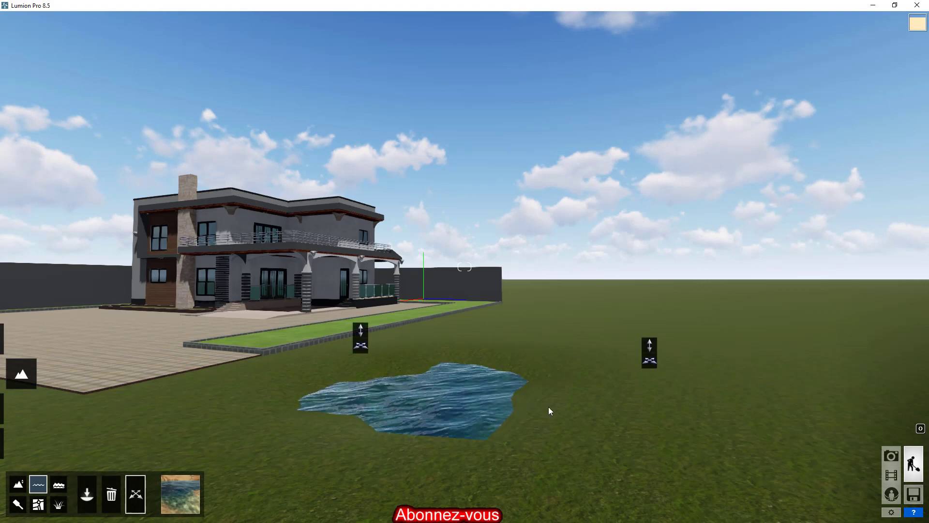
{"action": "mouse_move", "coordinate": [648, 346]}
{"action": "left_mouse_down"}
{"action": "mouse_move", "coordinate": [645, 324]}
{"action": "mouse_move", "coordinate": [641, 357]}
{"action": "mouse_move", "coordinate": [635, 347]}
{"action": "left_mouse_up"}
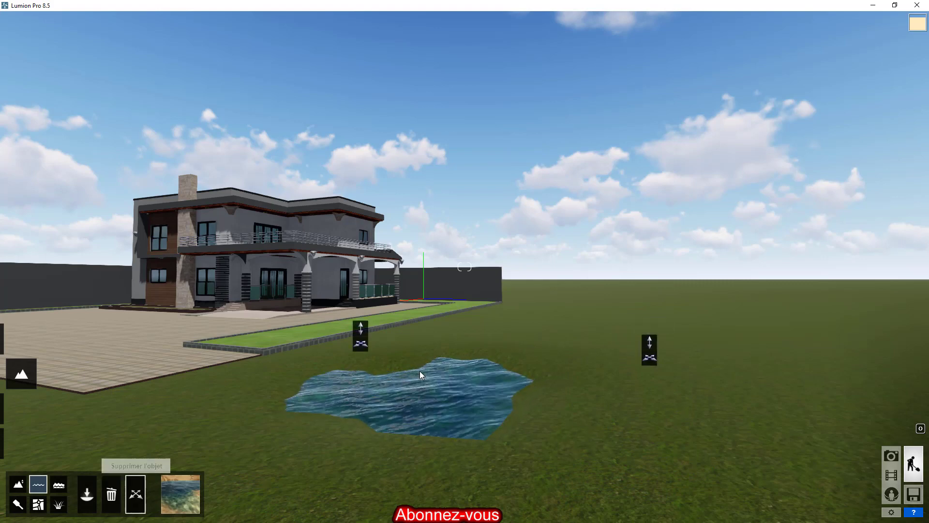
Step: Delete the water surface from the hollow
{"action": "left_click", "coordinate": [112, 494]}
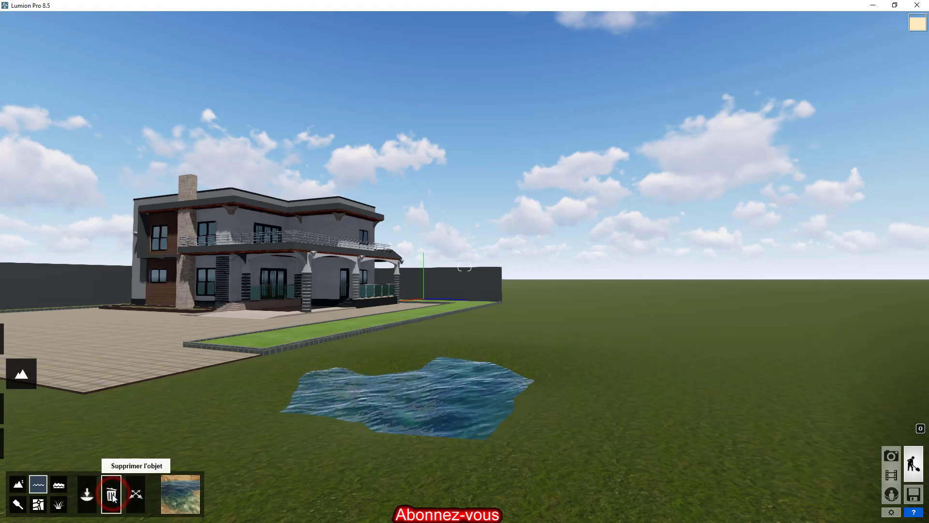
{"action": "left_click", "coordinate": [415, 380]}
{"action": "key", "text": "w"}
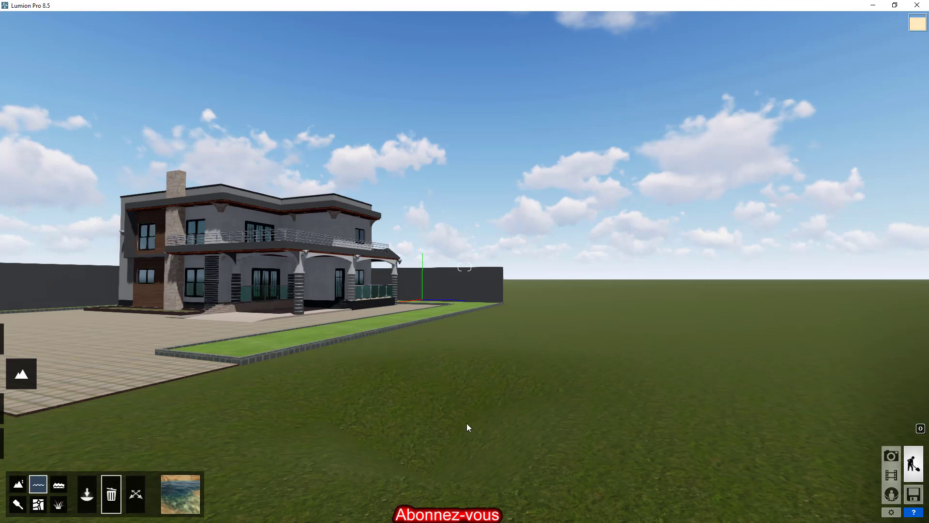
{"action": "key", "text": "s"}
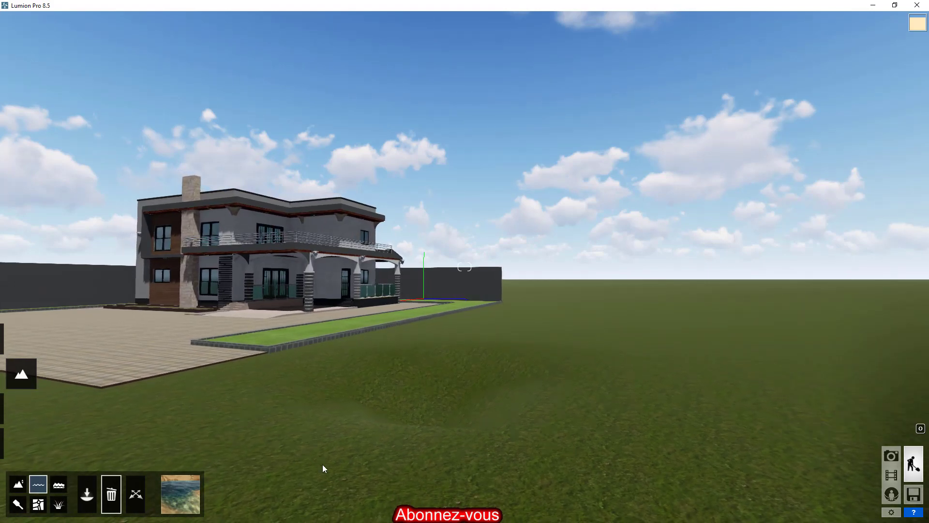
Step: Turn on the landscape grass, setting the grass size to 0.2 and the grass height to 1.1
{"action": "key", "text": "e"}
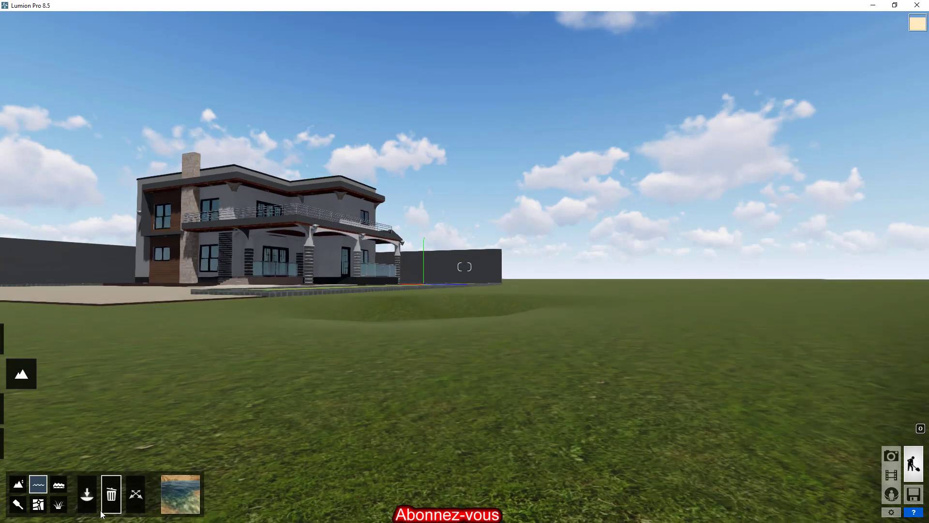
{"action": "left_click", "coordinate": [59, 506]}
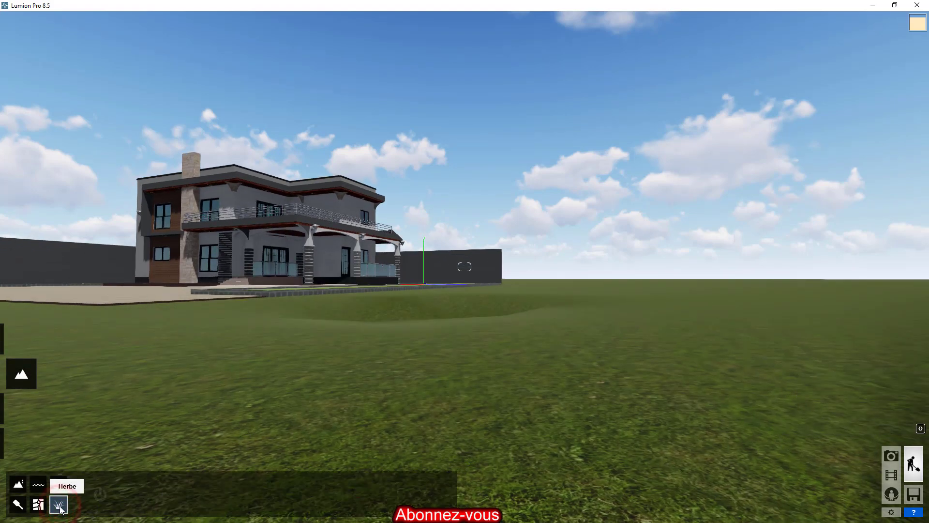
{"action": "left_click", "coordinate": [100, 495]}
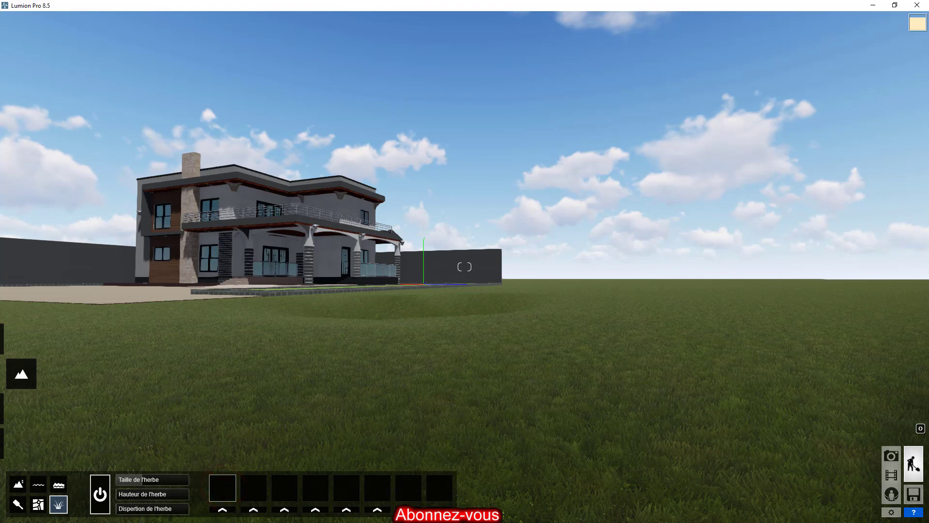
{"action": "mouse_move", "coordinate": [138, 480]}
{"action": "left_click_drag", "start_coordinate": [152, 479], "coordinate": [130, 481]}
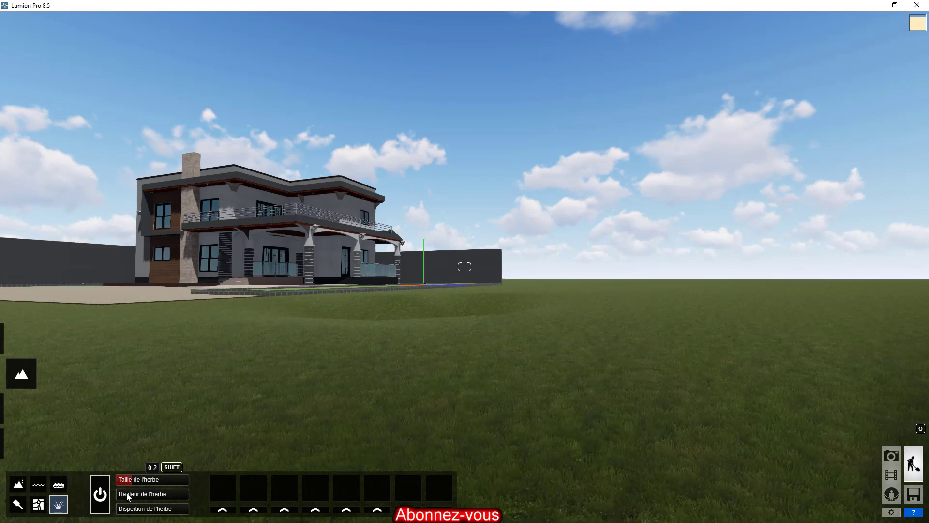
{"action": "left_click", "coordinate": [123, 495]}
{"action": "left_click_drag", "start_coordinate": [150, 495], "coordinate": [129, 496]}
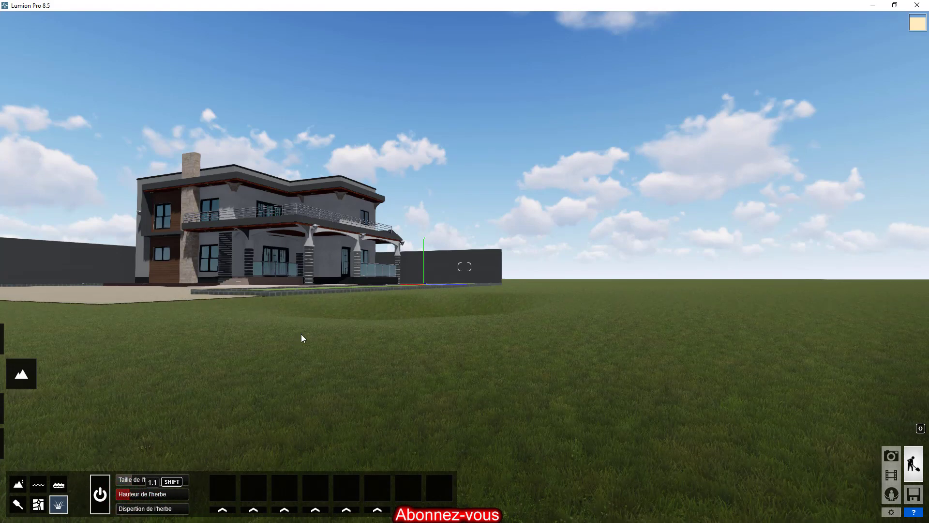
Step: Try other grass heights up close beside the villa's stone-edged lawn and return the height to 1.1
{"action": "key", "text": "w"}
{"action": "key", "text": "w"}
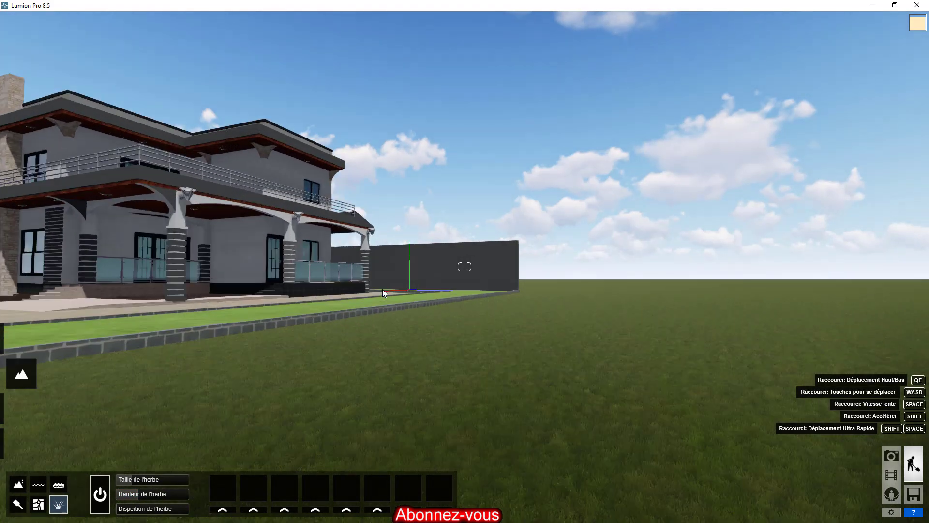
{"action": "key", "text": "w"}
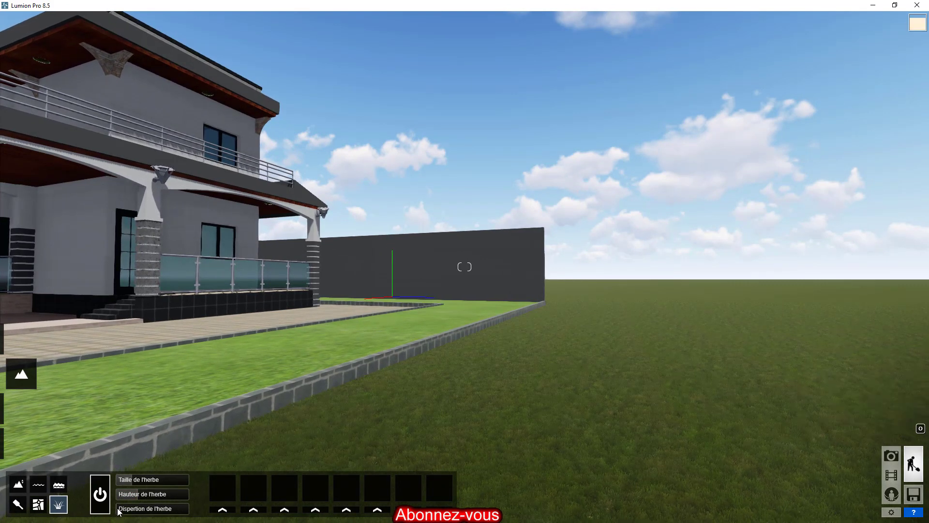
{"action": "left_click", "coordinate": [140, 496]}
{"action": "left_click", "coordinate": [158, 494]}
{"action": "left_click", "coordinate": [140, 494]}
{"action": "key", "text": "s"}
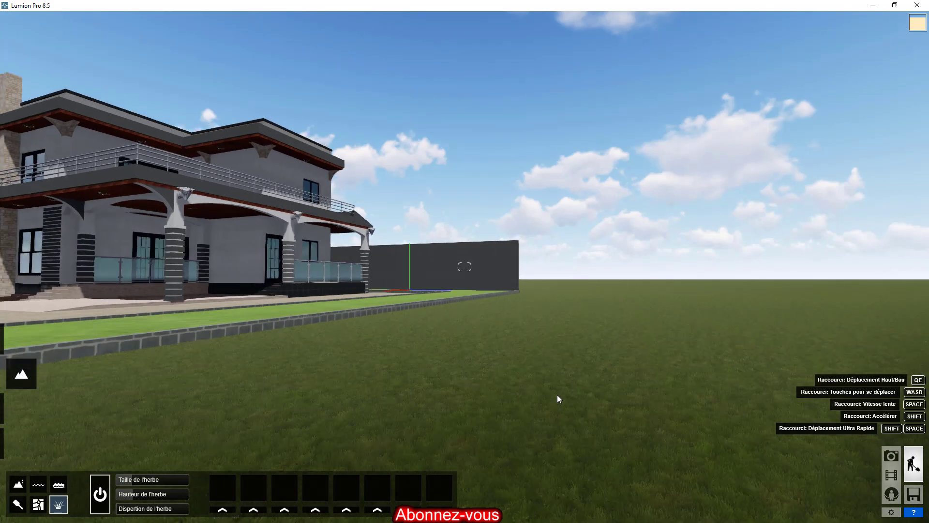
{"action": "key", "text": "s"}
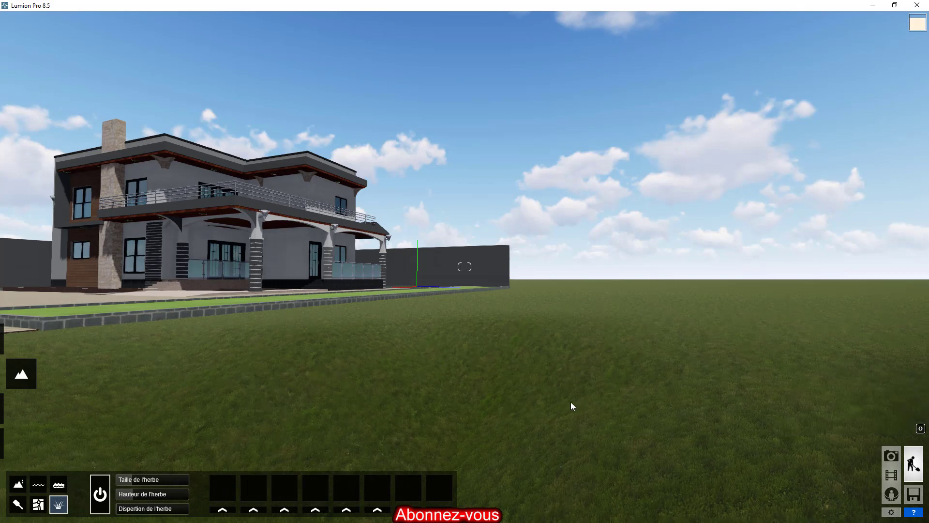
Step: Scatter the dense yellow flowers from the first grass object slot, adjusting their size and random size and setting their spread to 1.8
{"action": "left_click", "coordinate": [224, 511]}
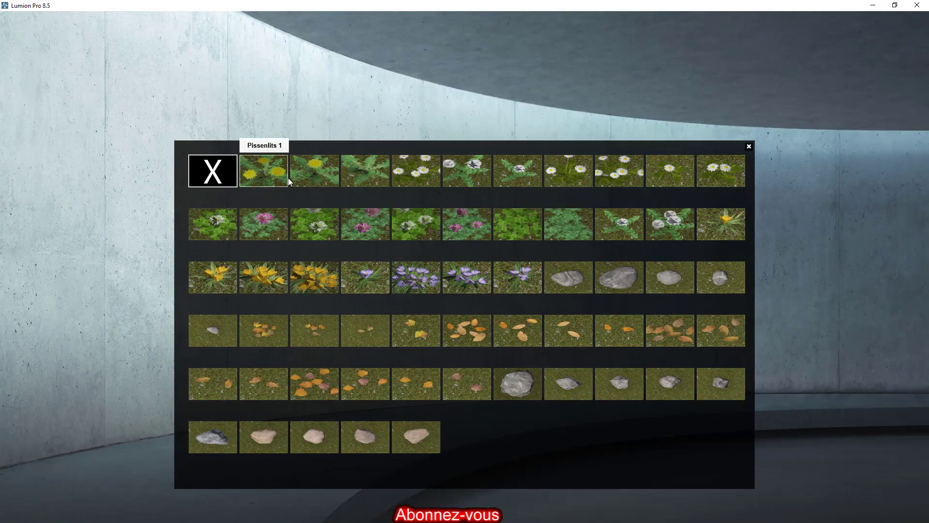
{"action": "left_click", "coordinate": [320, 280]}
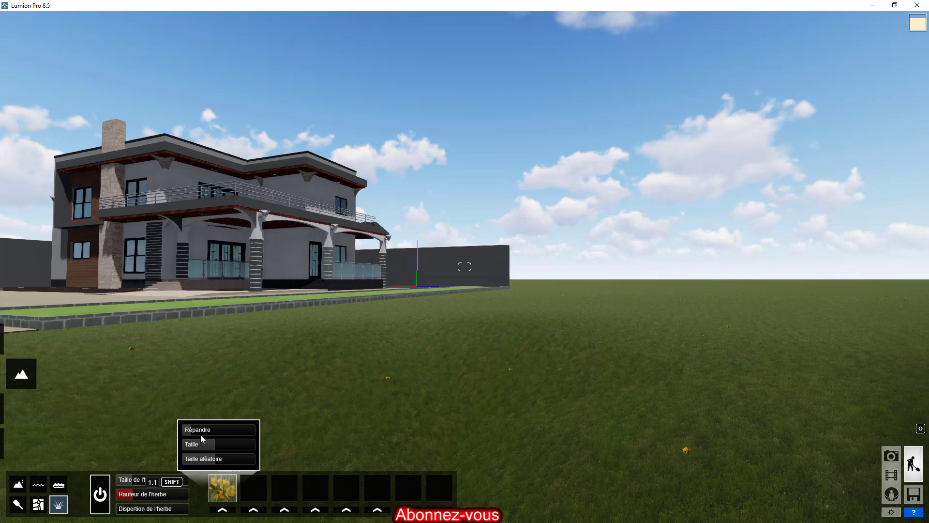
{"action": "left_click", "coordinate": [216, 445]}
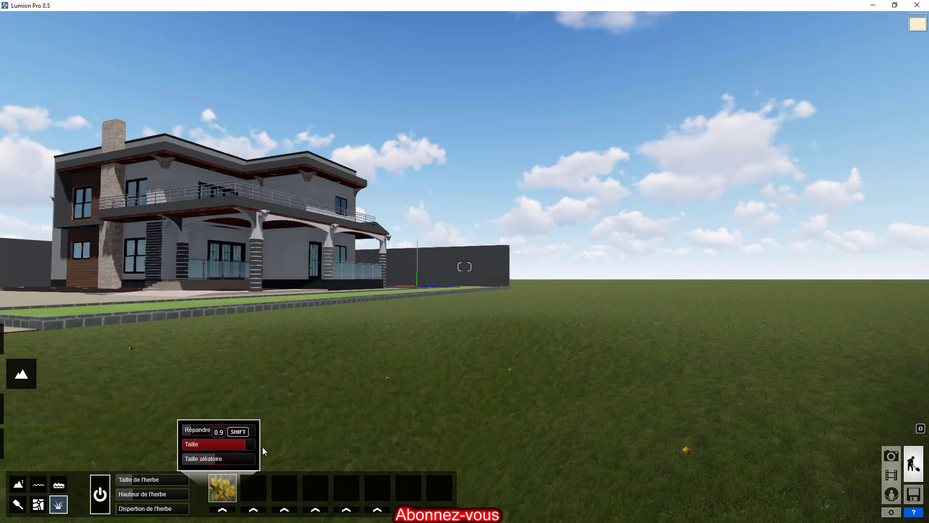
{"action": "left_click_drag", "start_coordinate": [263, 448], "coordinate": [271, 448]}
{"action": "left_click", "coordinate": [229, 462]}
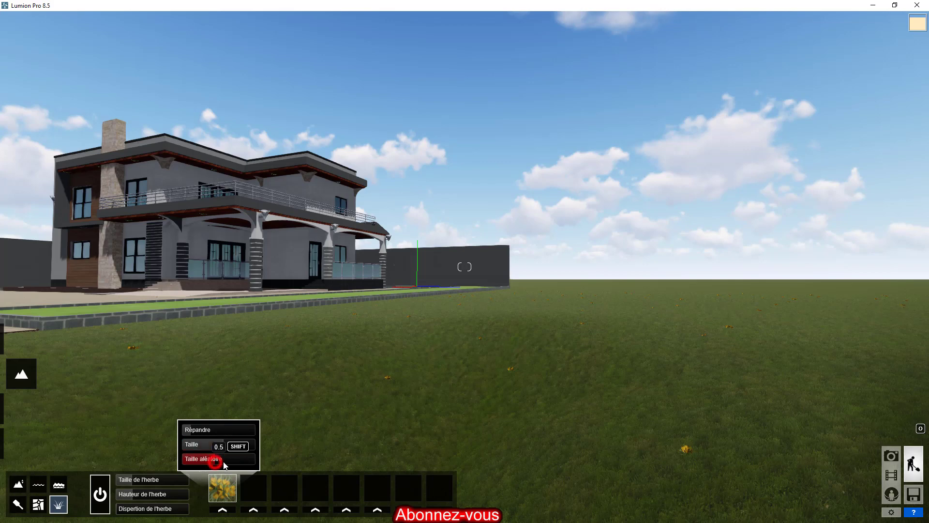
{"action": "left_click_drag", "start_coordinate": [229, 463], "coordinate": [234, 463]}
{"action": "left_click_drag", "start_coordinate": [192, 432], "coordinate": [209, 432]}
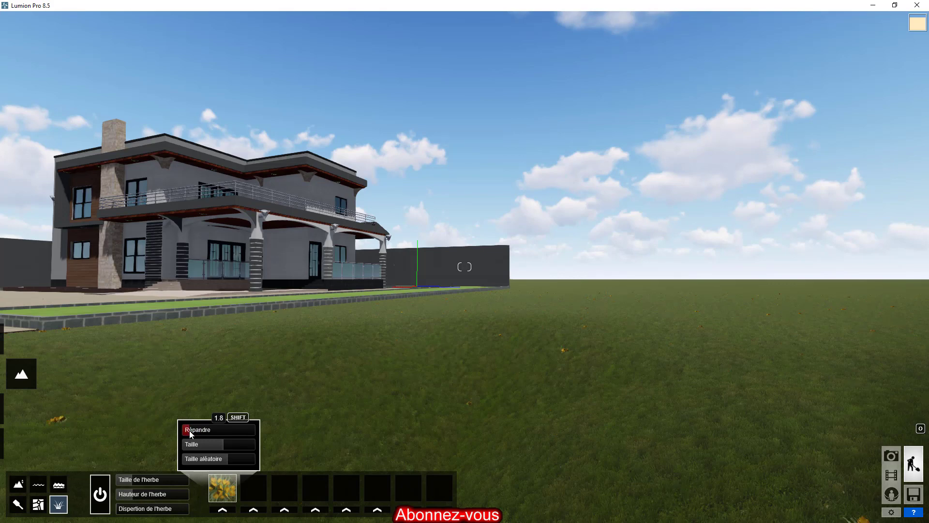
Step: Add white daisies and large grey stones in the second and third grass object slots, and increase the stones' spread
{"action": "left_click", "coordinate": [254, 509]}
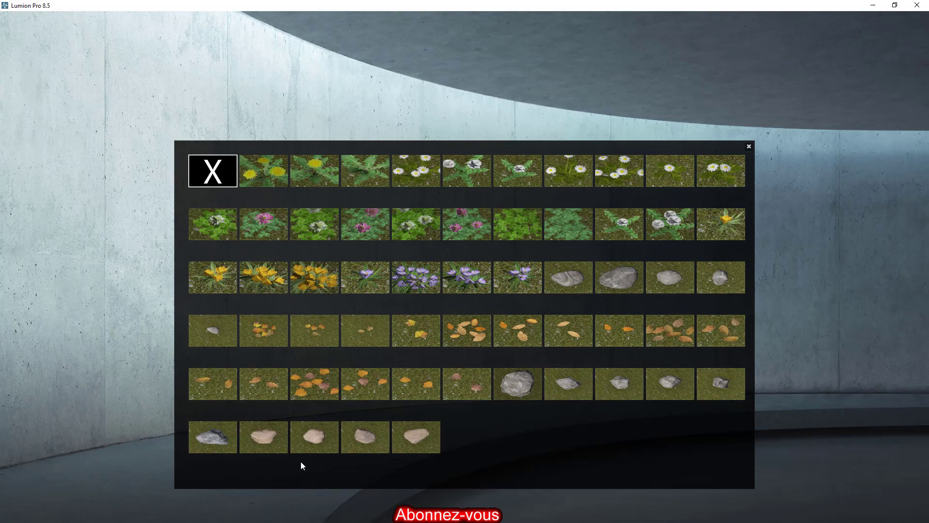
{"action": "left_click", "coordinate": [614, 172]}
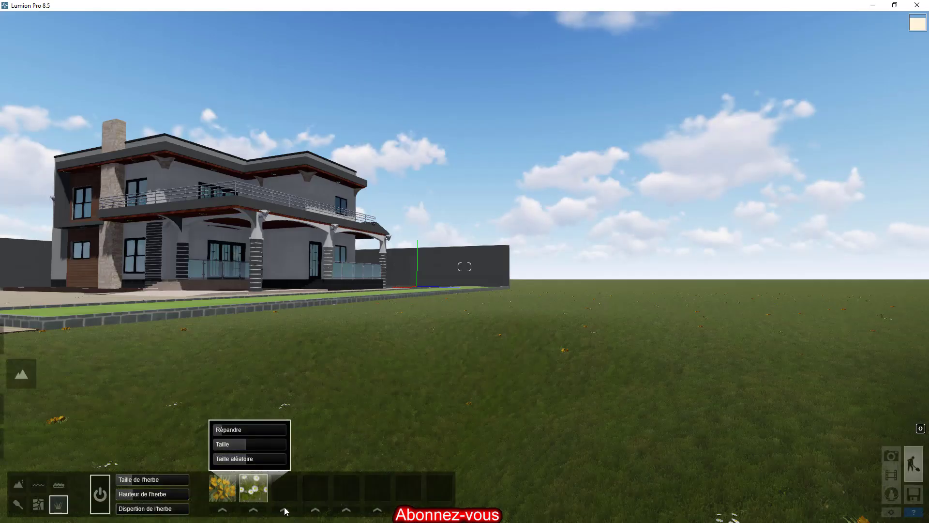
{"action": "left_click", "coordinate": [284, 508]}
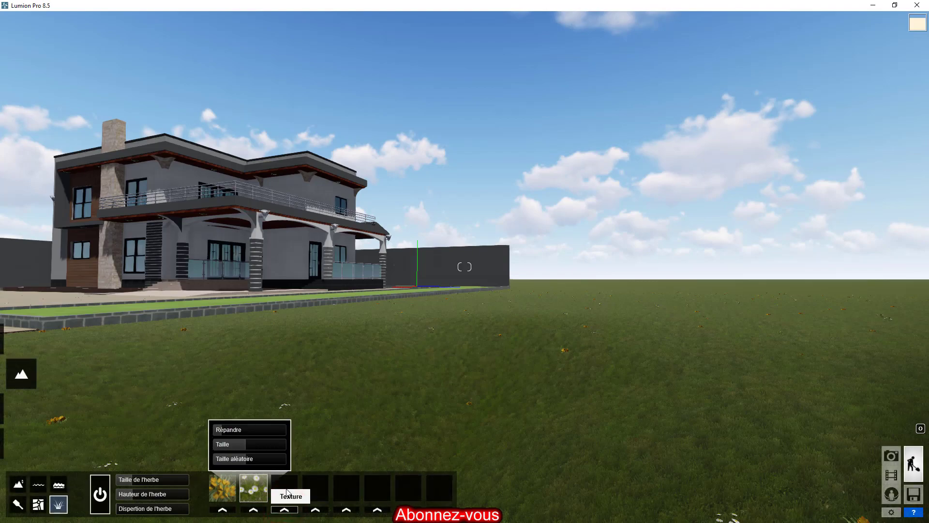
{"action": "left_click", "coordinate": [287, 490]}
{"action": "left_click", "coordinate": [513, 382]}
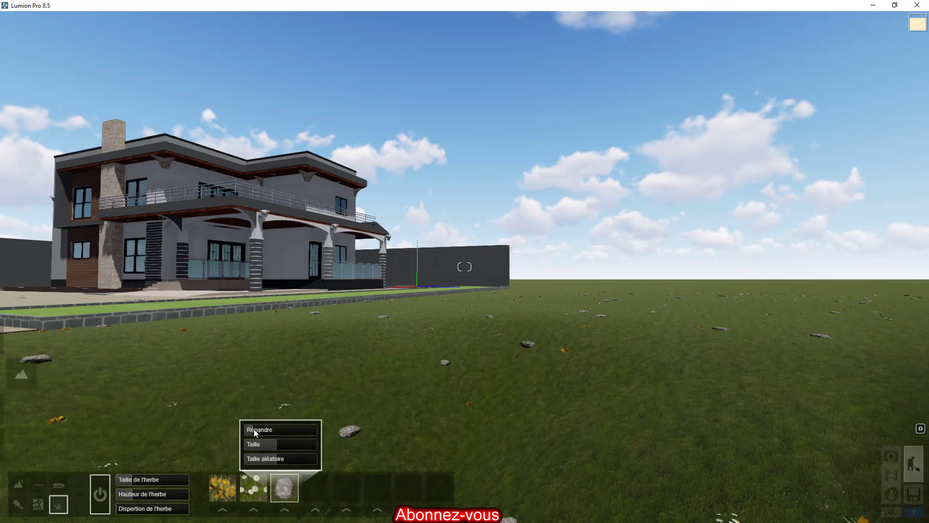
{"action": "left_click", "coordinate": [253, 429]}
{"action": "left_click_drag", "start_coordinate": [263, 429], "coordinate": [285, 427]}
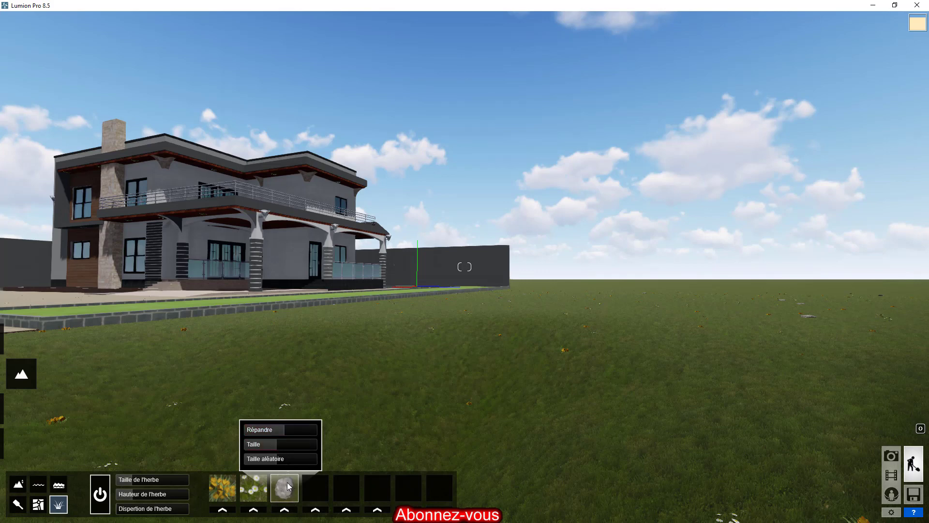
Step: Clear the stones, daisies and yellow flowers from the three grass object slots
{"action": "left_click", "coordinate": [286, 511]}
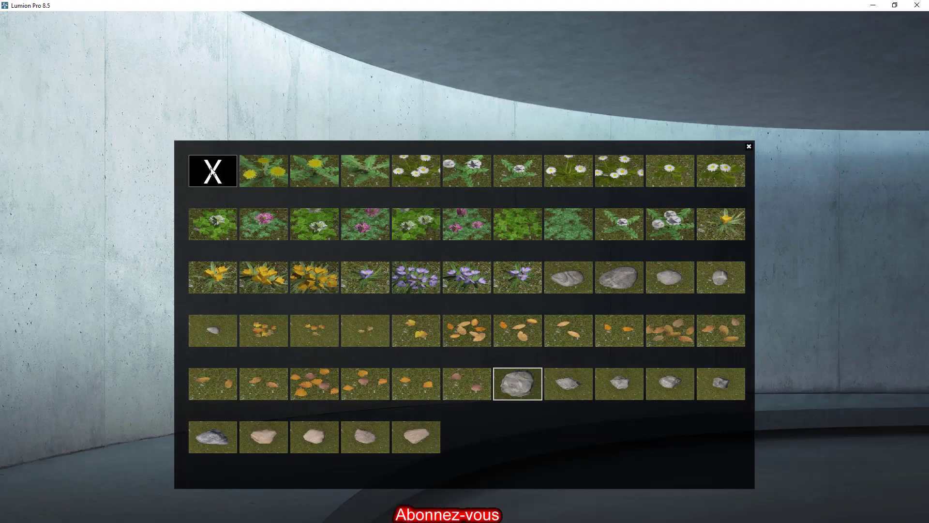
{"action": "left_click", "coordinate": [212, 170]}
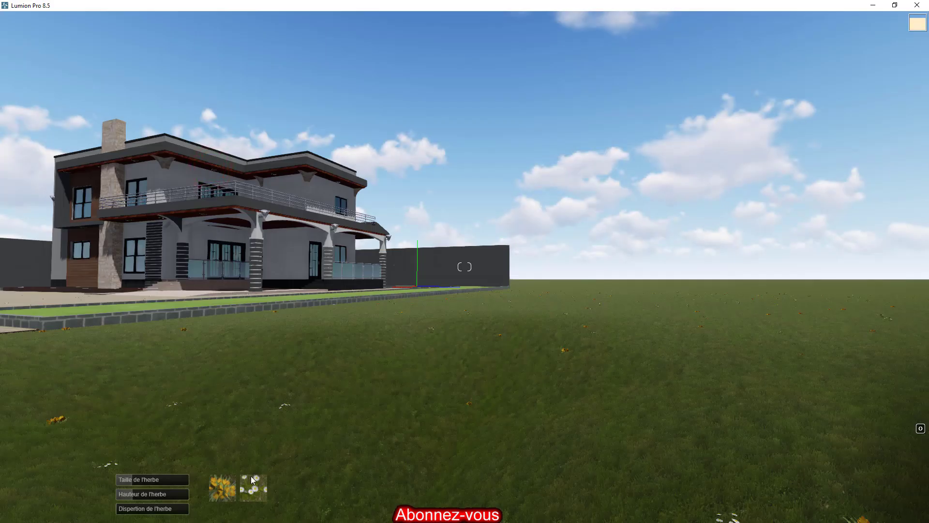
{"action": "left_click", "coordinate": [254, 512]}
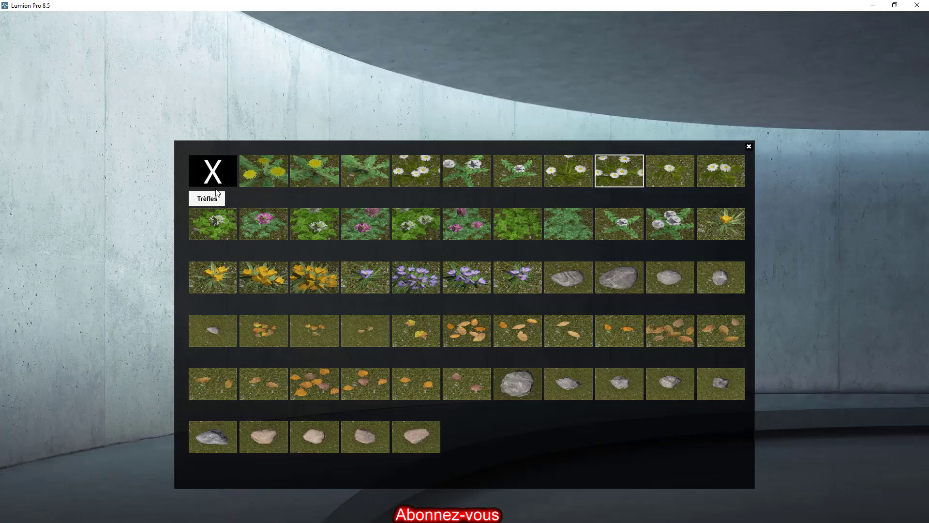
{"action": "left_click", "coordinate": [212, 174]}
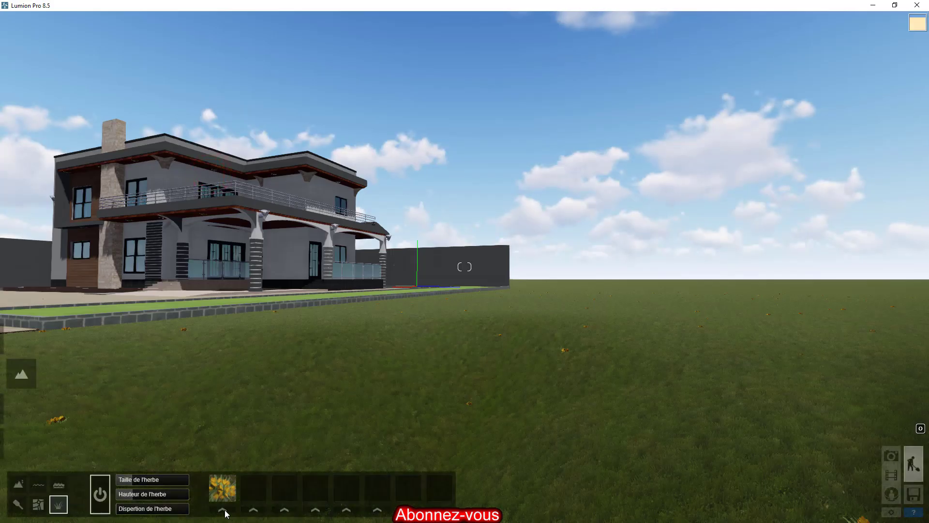
{"action": "left_click", "coordinate": [223, 510]}
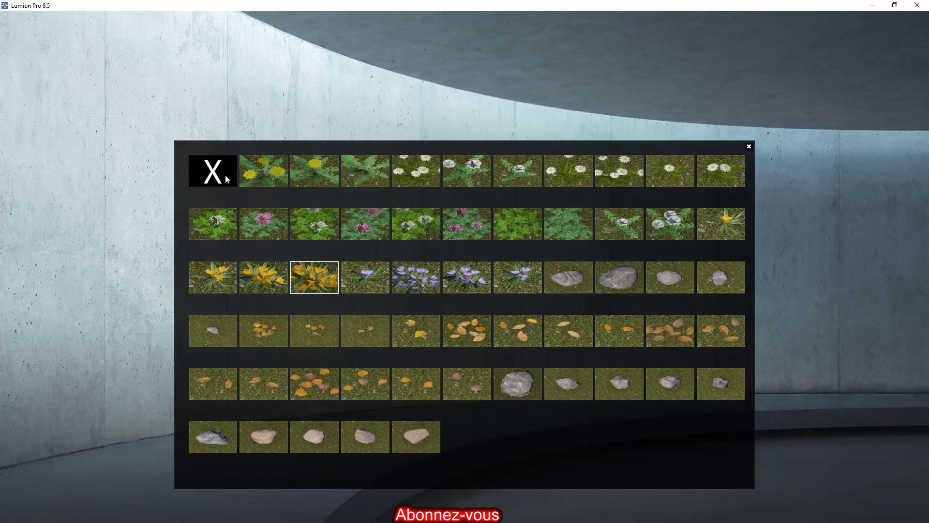
{"action": "left_click", "coordinate": [220, 172]}
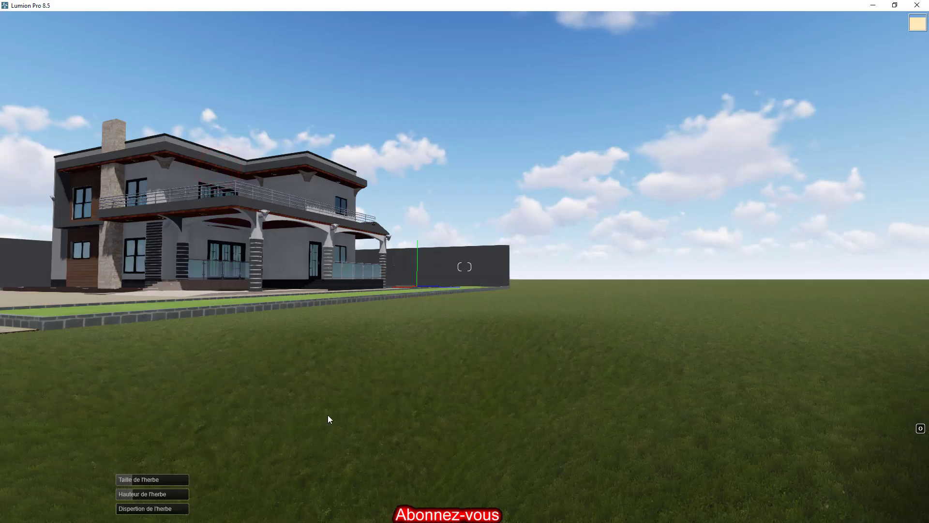
{"action": "scroll", "coordinate": [331, 416], "scroll_direction": "down", "scroll_amount": 5}
{"action": "scroll", "coordinate": [381, 331], "scroll_direction": "up", "scroll_amount": 1}
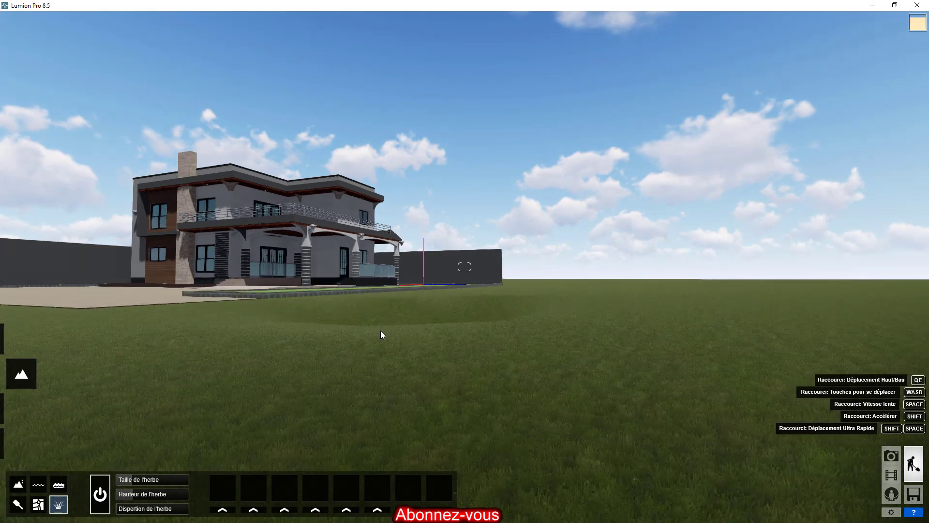
{"action": "scroll", "coordinate": [381, 334], "scroll_direction": "up", "scroll_amount": 3}
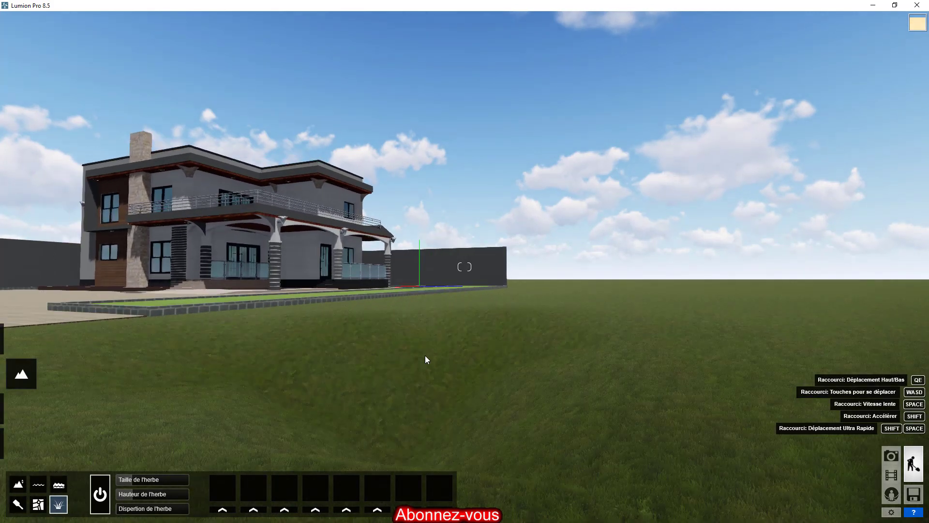
Step: Select the Flatten terrain tool and turn the landscape grass off
{"action": "scroll", "coordinate": [425, 357], "scroll_direction": "down", "scroll_amount": 2}
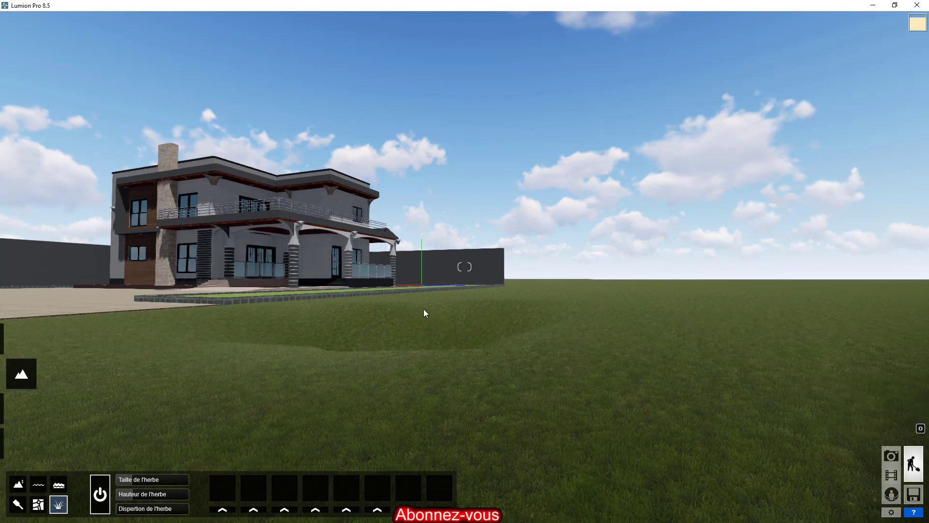
{"action": "left_click", "coordinate": [18, 484]}
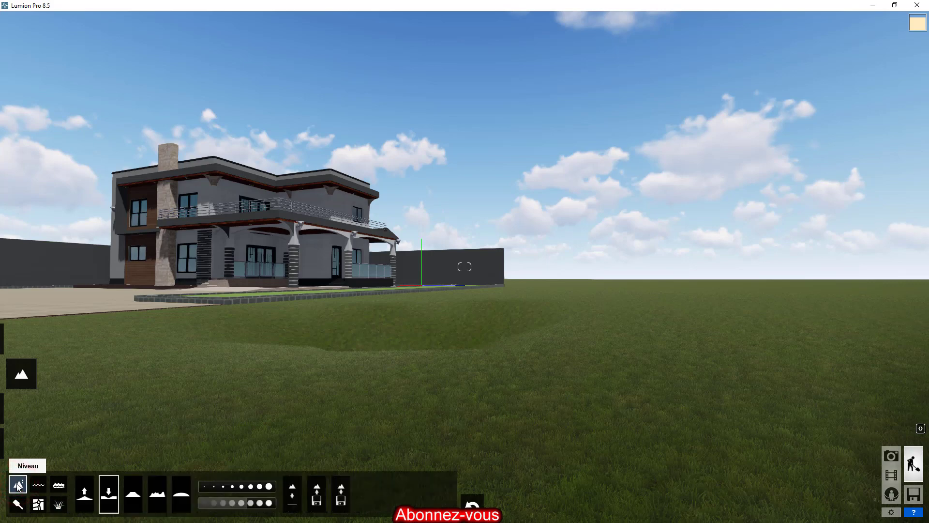
{"action": "left_click", "coordinate": [135, 495]}
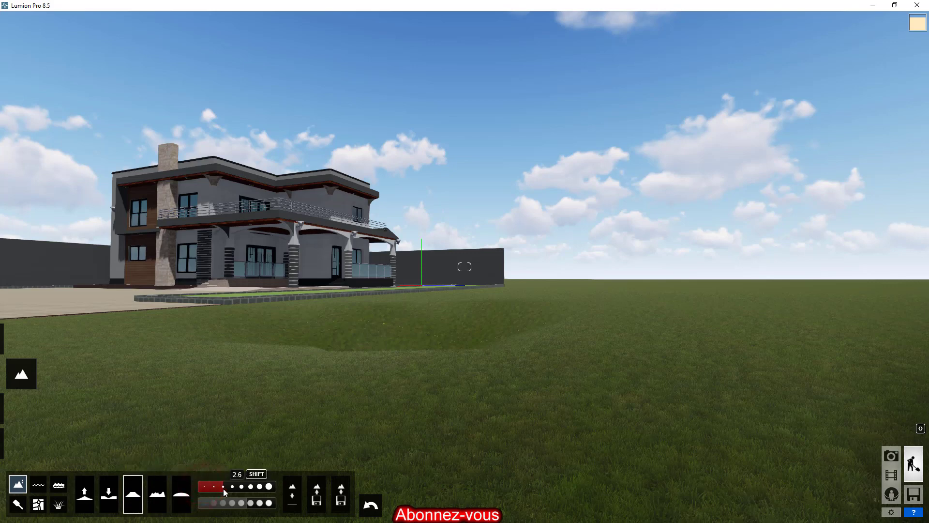
{"action": "left_click_drag", "start_coordinate": [245, 504], "coordinate": [277, 492]}
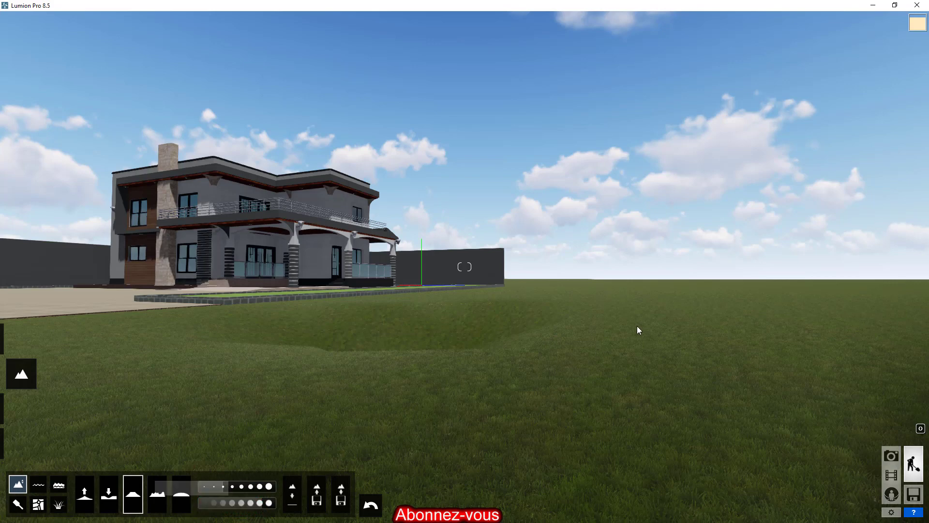
{"action": "left_click", "coordinate": [58, 505]}
{"action": "left_click", "coordinate": [100, 495]}
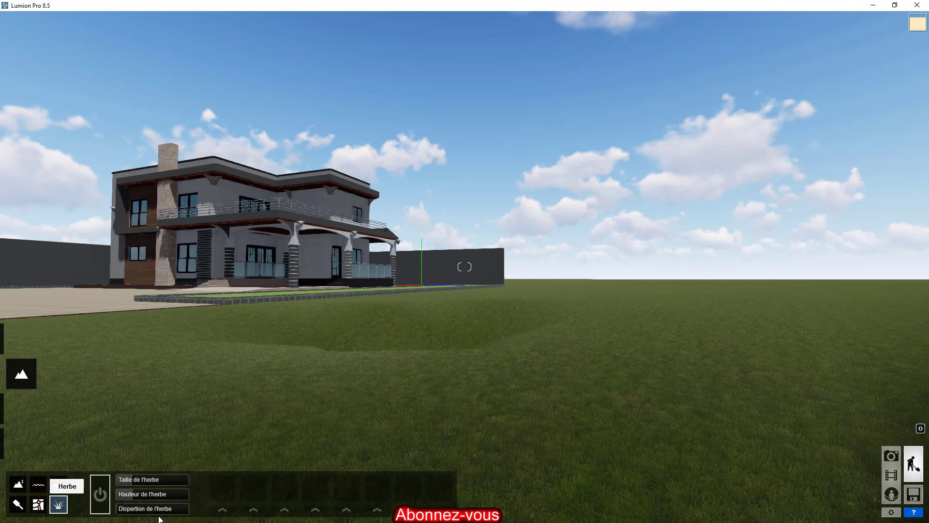
{"action": "left_click", "coordinate": [100, 496]}
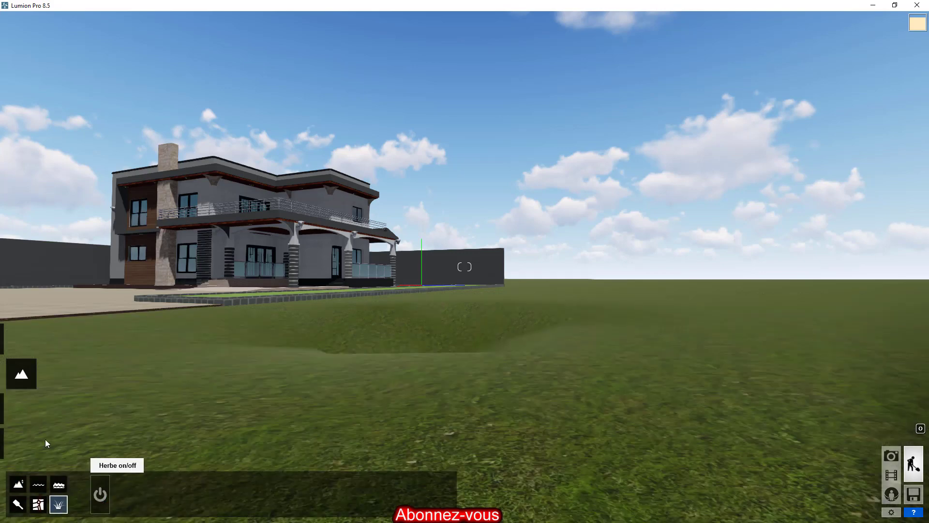
Step: Flatten the hollow in the ground beside the villa's lawn strip using a reduced brush size
{"action": "left_click", "coordinate": [18, 484]}
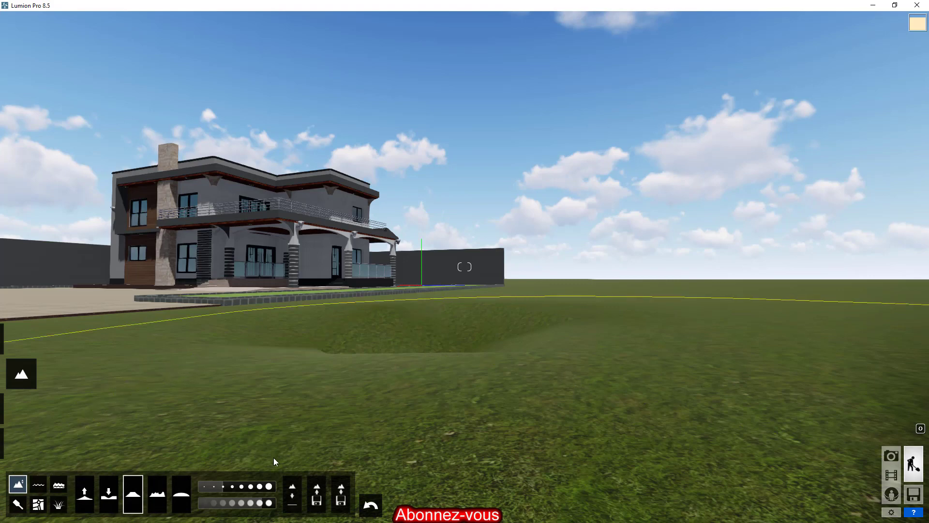
{"action": "mouse_move", "coordinate": [224, 484]}
{"action": "left_mouse_down"}
{"action": "mouse_move", "coordinate": [203, 486]}
{"action": "mouse_move", "coordinate": [737, 370]}
{"action": "mouse_move", "coordinate": [831, 361]}
{"action": "left_mouse_up"}
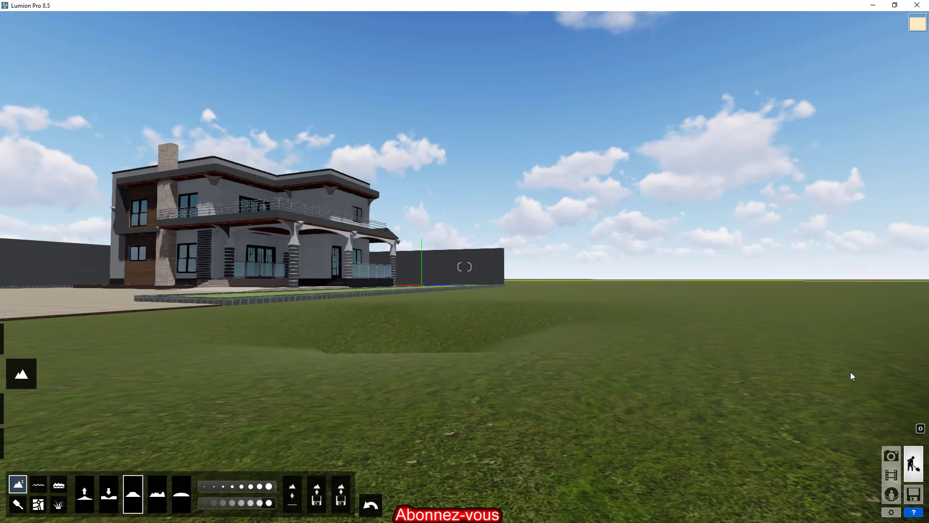
{"action": "scroll", "coordinate": [850, 371], "scroll_direction": "down", "scroll_amount": 3}
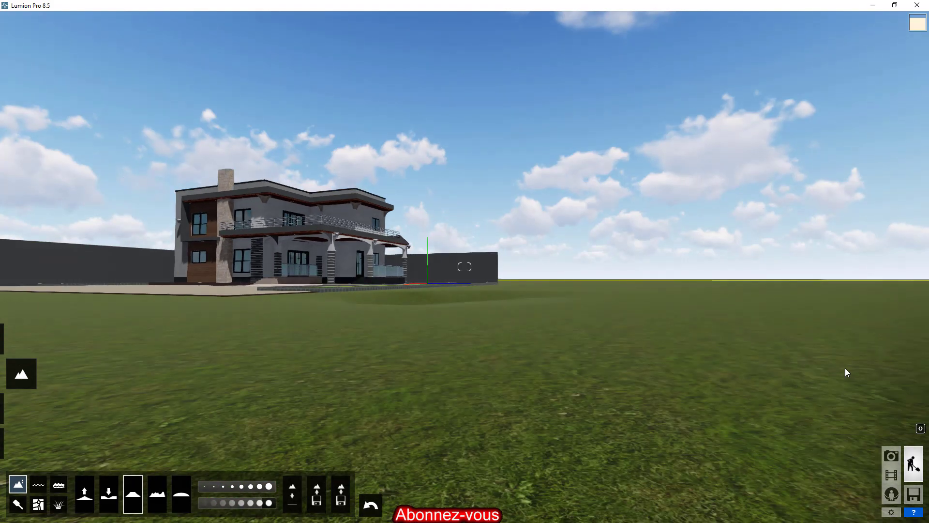
{"action": "key", "text": "q"}
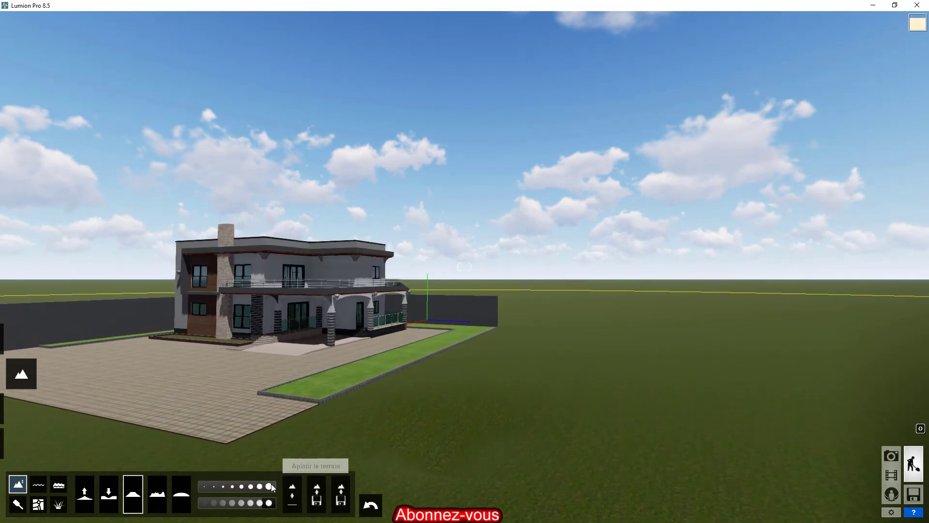
{"action": "left_click_drag", "start_coordinate": [253, 486], "coordinate": [219, 486]}
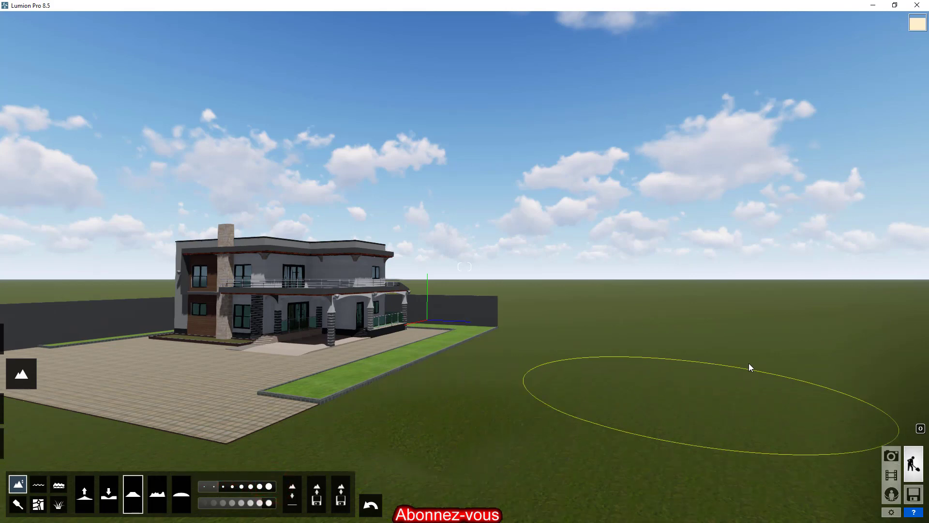
{"action": "mouse_move", "coordinate": [706, 392]}
{"action": "left_mouse_down"}
{"action": "mouse_move", "coordinate": [603, 414]}
{"action": "mouse_move", "coordinate": [471, 406]}
{"action": "mouse_move", "coordinate": [356, 416]}
{"action": "mouse_move", "coordinate": [446, 390]}
{"action": "mouse_move", "coordinate": [496, 412]}
{"action": "mouse_move", "coordinate": [437, 426]}
{"action": "mouse_move", "coordinate": [379, 392]}
{"action": "left_mouse_up"}
Step: Assign the custom Terrain material to the villa's bright green lawn strip and save the material change
{"action": "key", "text": "w"}
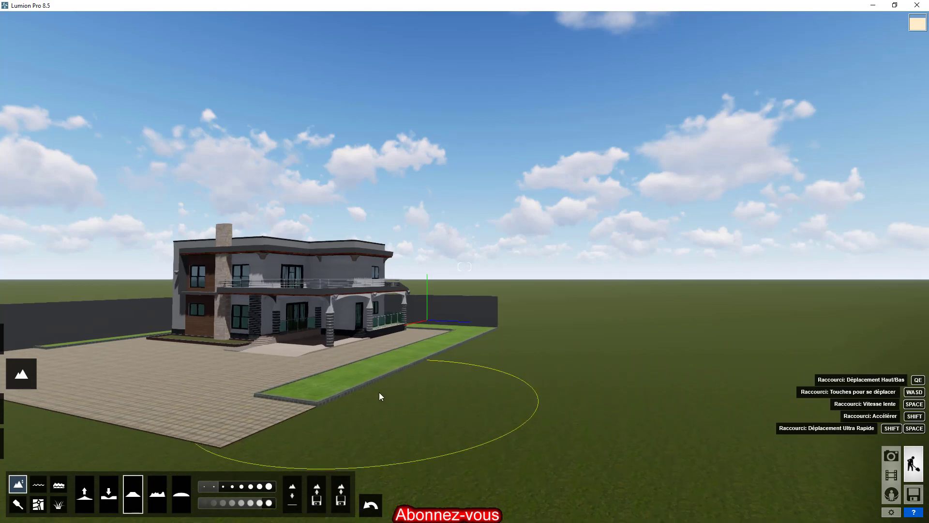
{"action": "key", "text": "w"}
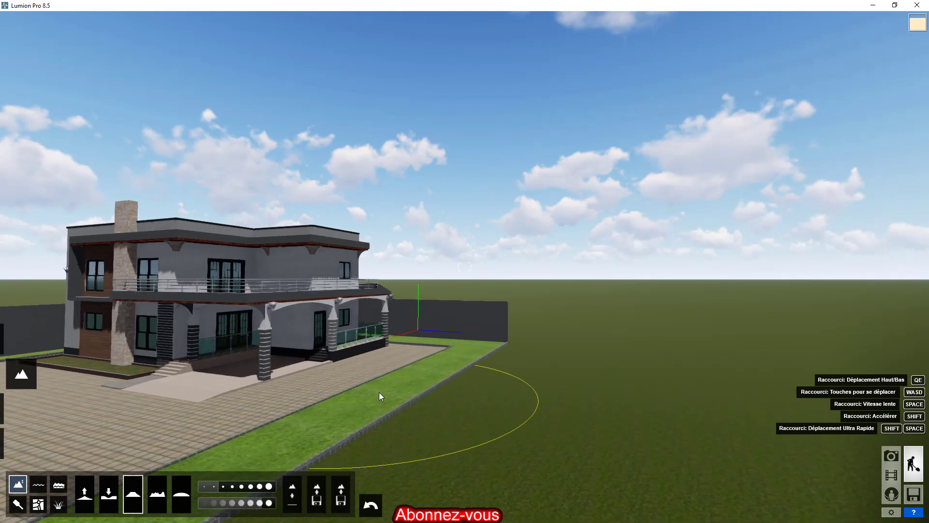
{"action": "key", "text": "w"}
{"action": "key", "text": "w"}
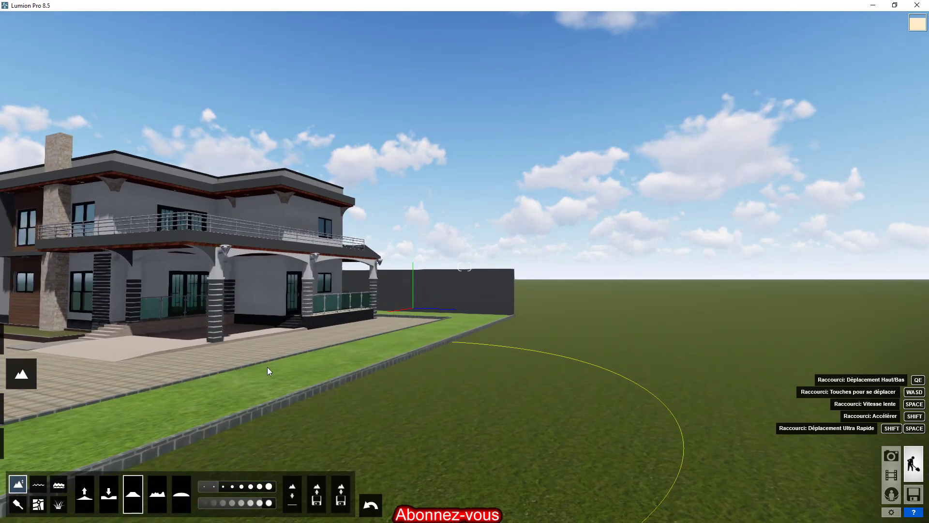
{"action": "key", "text": "a"}
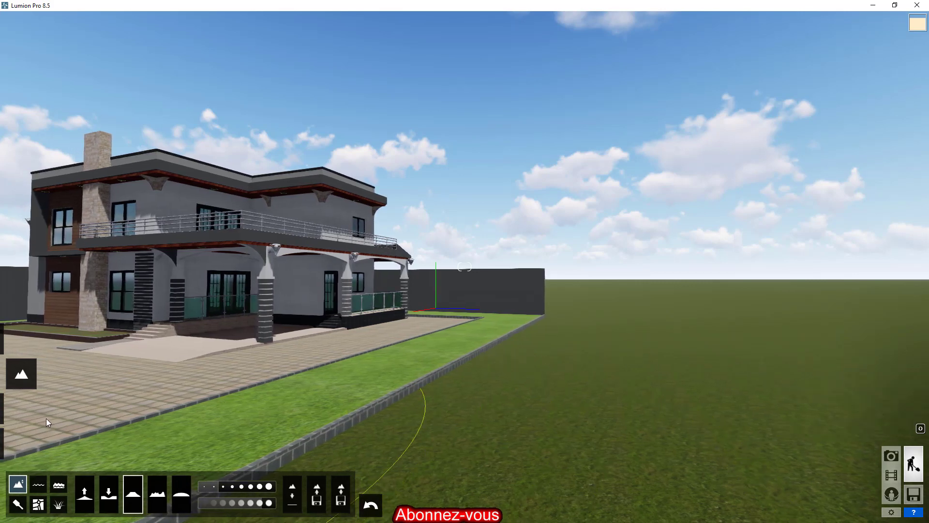
{"action": "mouse_move", "coordinate": [1, 400]}
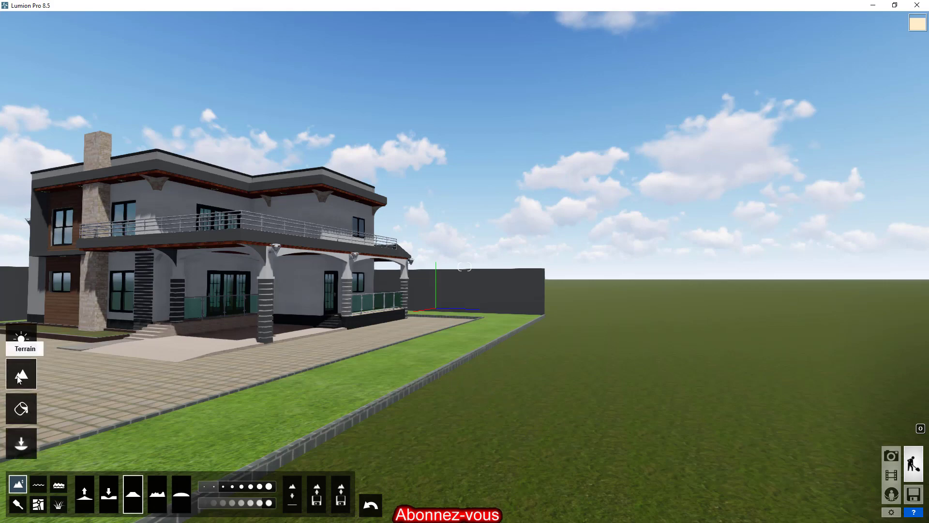
{"action": "left_click", "coordinate": [25, 411]}
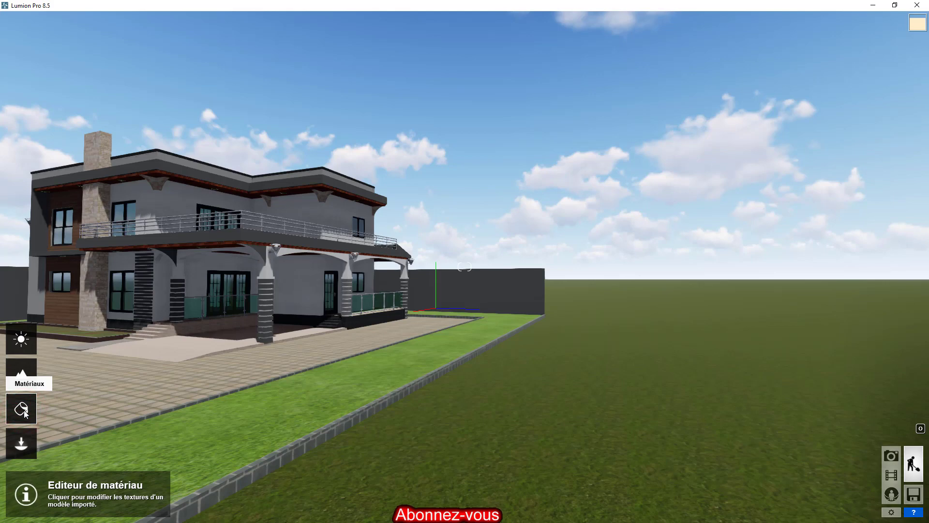
{"action": "left_click", "coordinate": [217, 457]}
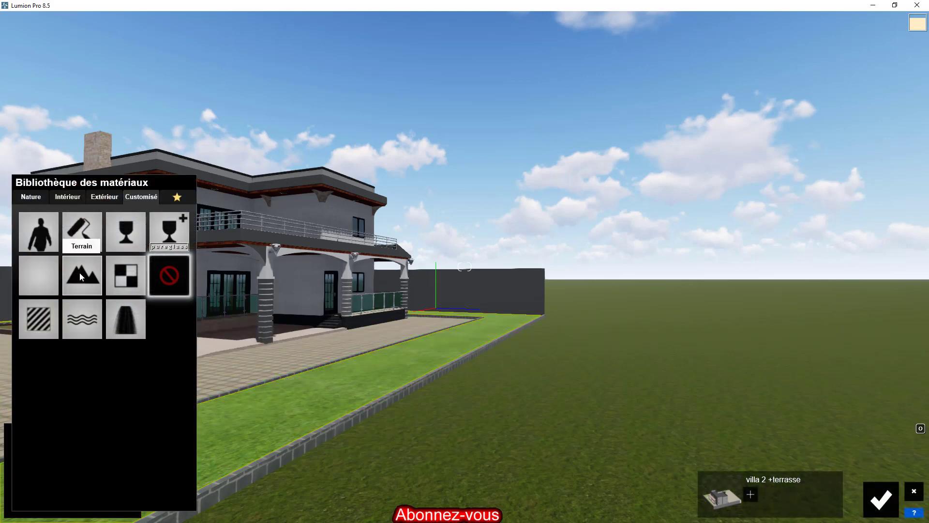
{"action": "left_click", "coordinate": [81, 277]}
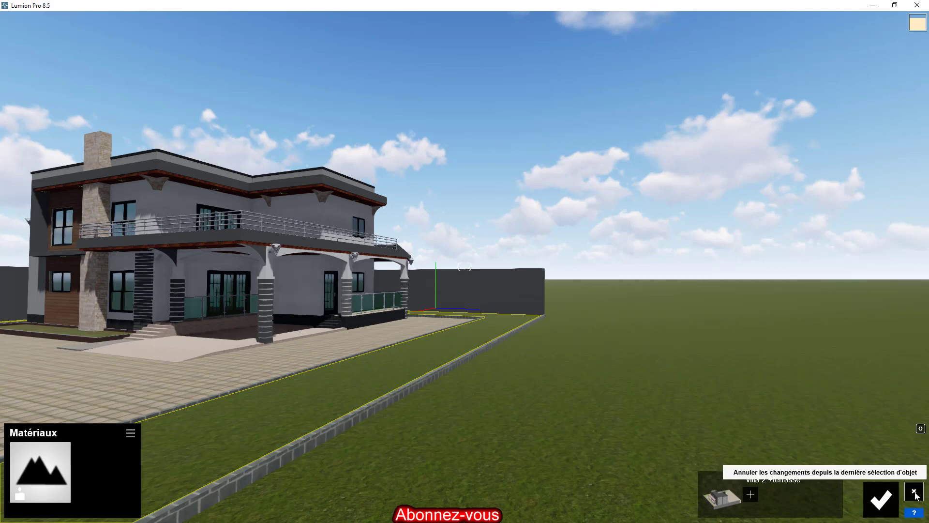
{"action": "left_click", "coordinate": [882, 501]}
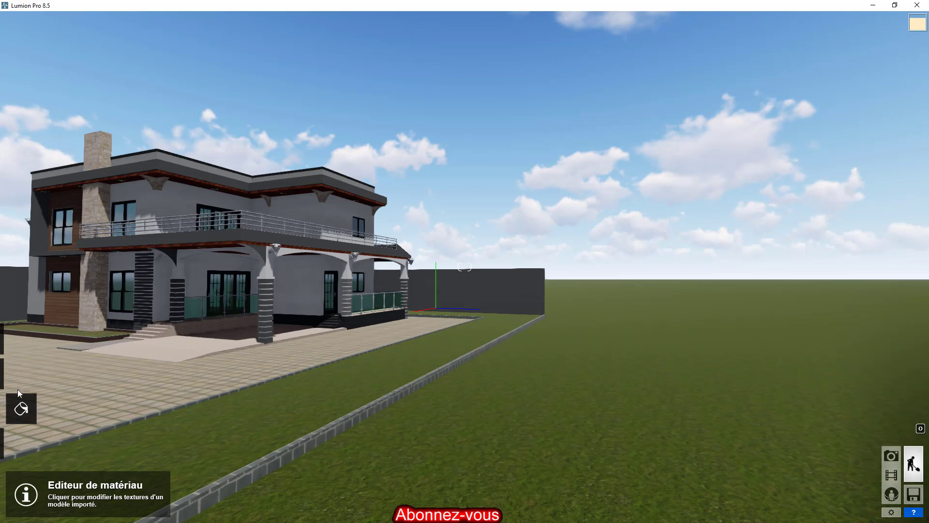
Step: Return to the landscape grass settings and turn the grass back on
{"action": "mouse_move", "coordinate": [2, 432]}
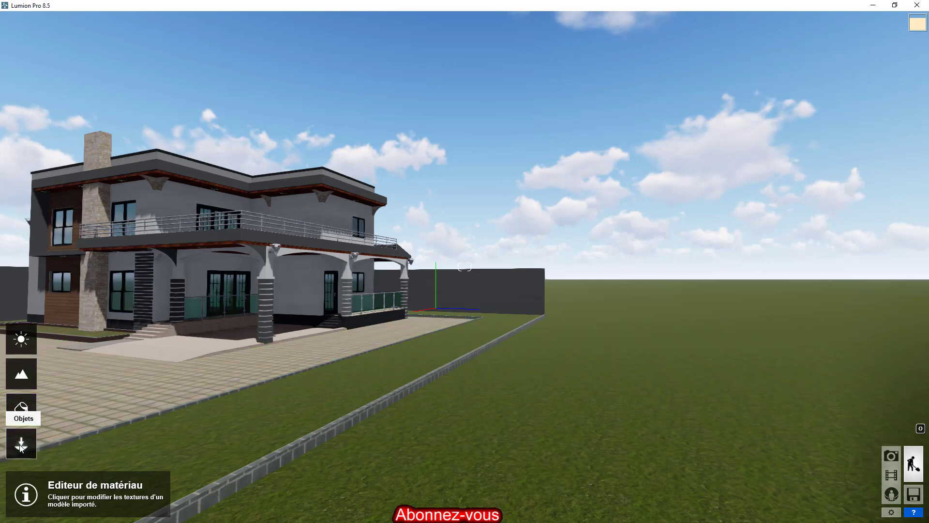
{"action": "left_click", "coordinate": [20, 445]}
{"action": "left_click", "coordinate": [24, 379]}
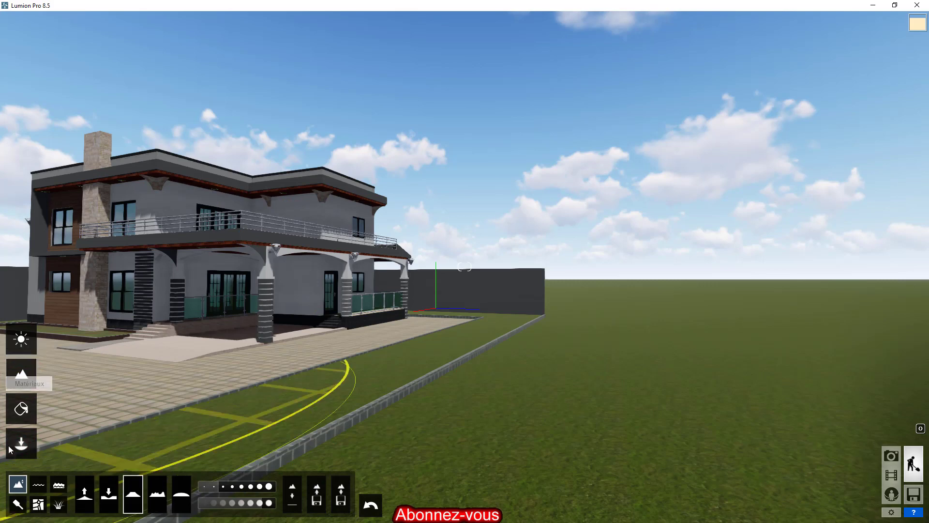
{"action": "left_click", "coordinate": [66, 507]}
{"action": "left_click", "coordinate": [99, 497]}
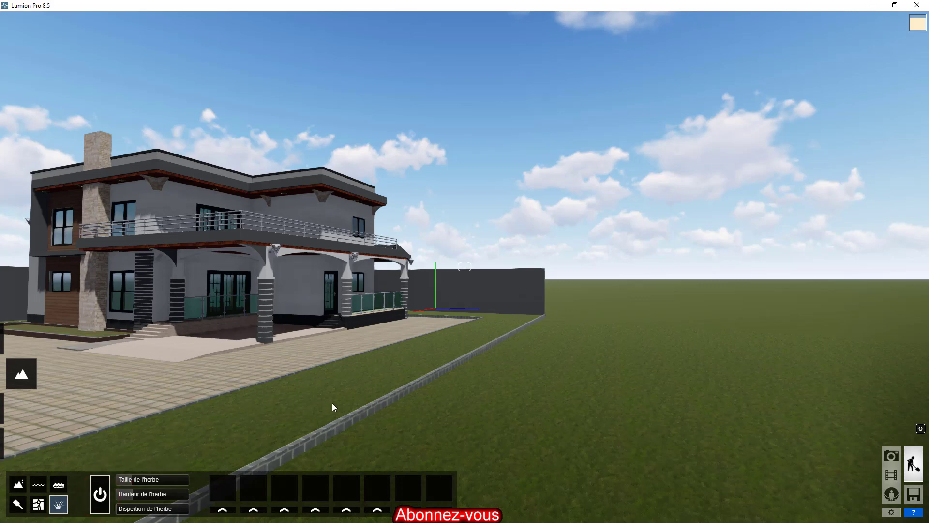
Step: Adjust the grass size to 0.2 close to the stone-edged lawn
{"action": "key", "text": "w"}
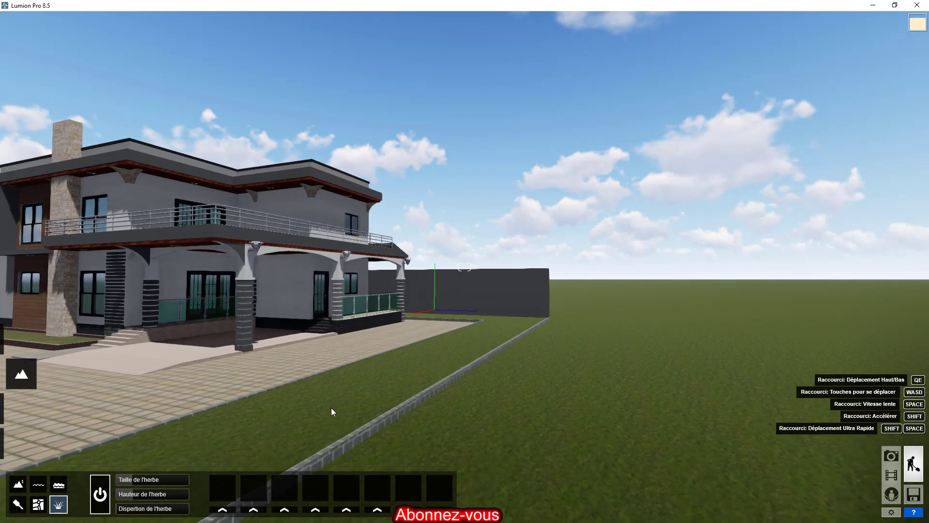
{"action": "key", "text": "e"}
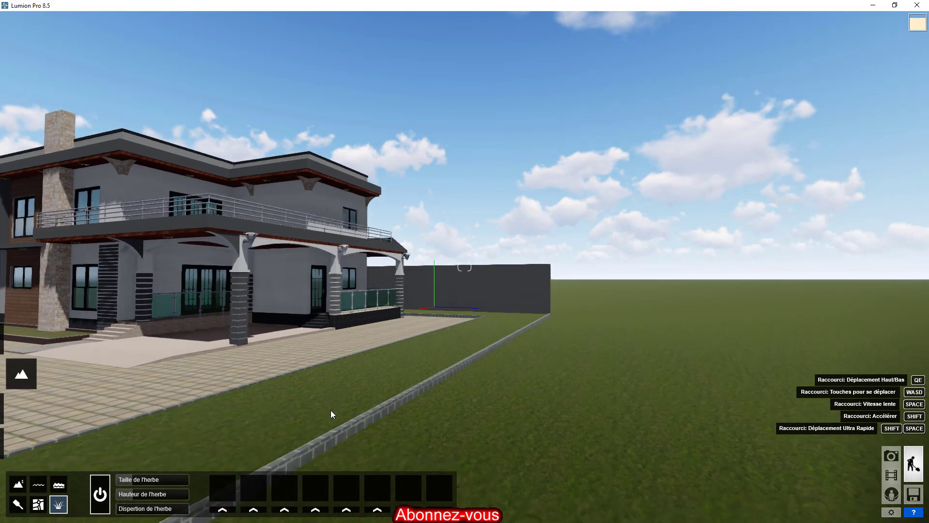
{"action": "key", "text": "e"}
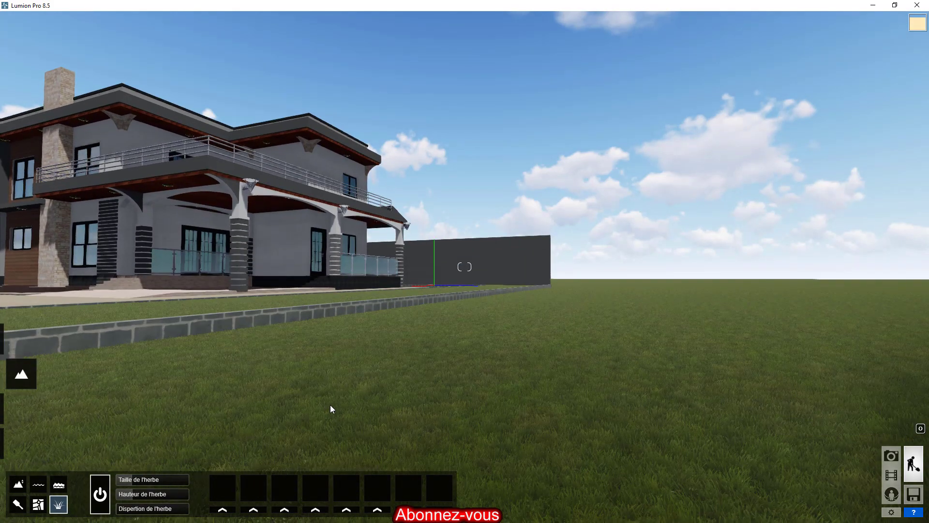
{"action": "key", "text": "a"}
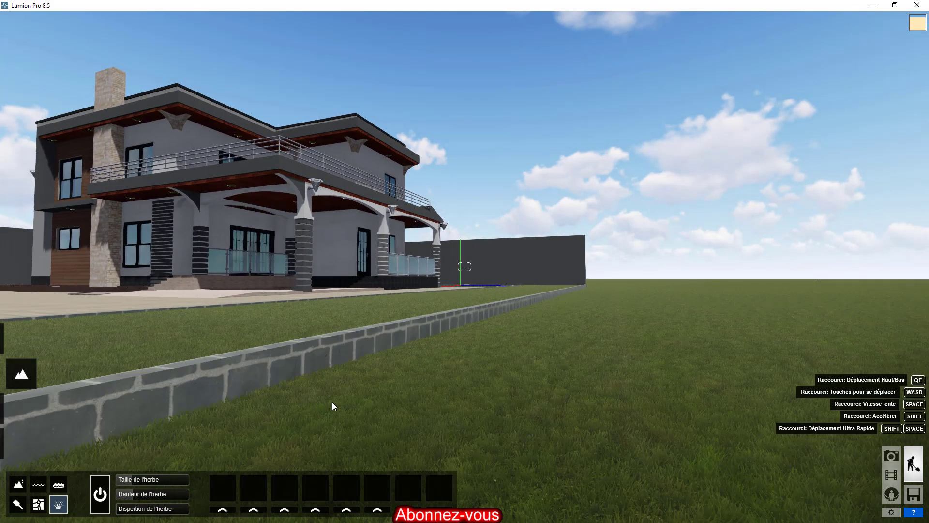
{"action": "key", "text": "a"}
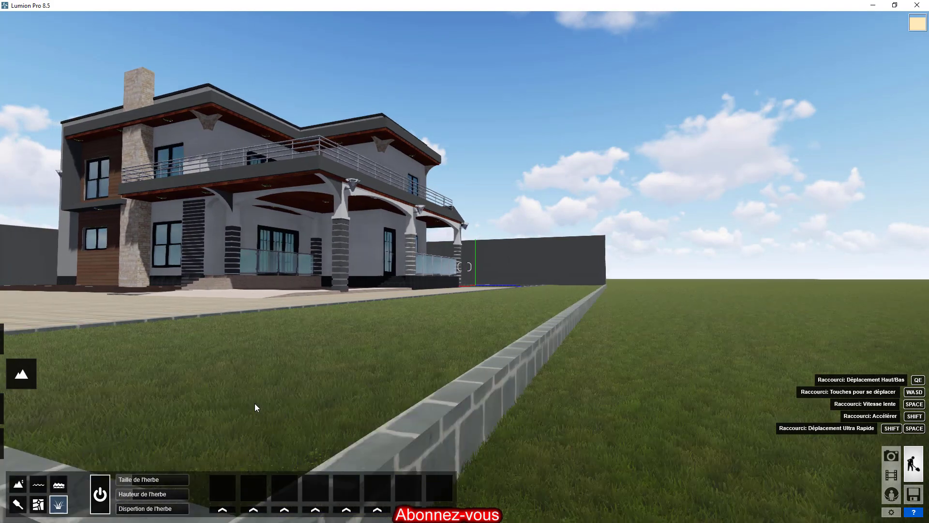
{"action": "key", "text": "a"}
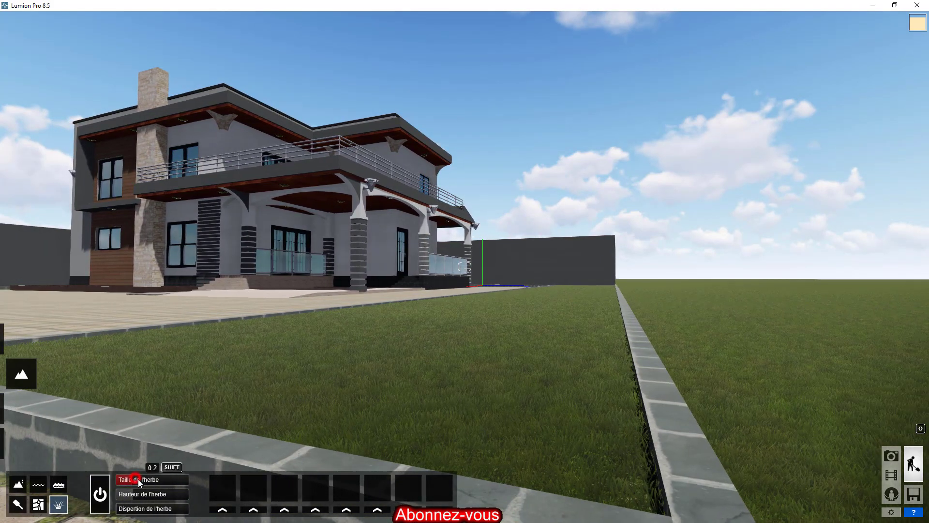
{"action": "mouse_move", "coordinate": [146, 481]}
{"action": "left_mouse_down"}
{"action": "mouse_move", "coordinate": [157, 482]}
{"action": "mouse_move", "coordinate": [137, 470]}
{"action": "left_mouse_up"}
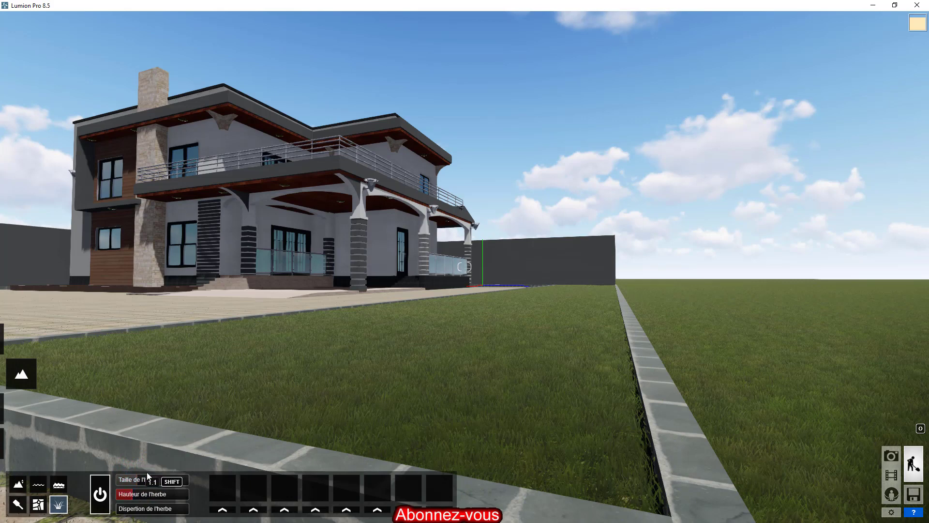
{"action": "left_click", "coordinate": [136, 479]}
{"action": "left_click_drag", "start_coordinate": [135, 478], "coordinate": [132, 479]}
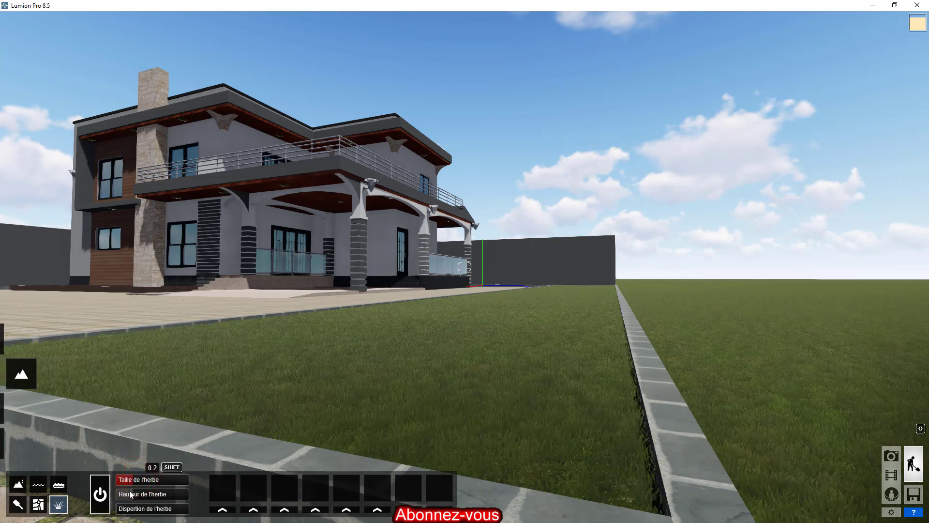
Step: Try taller grass heights on the stone-edged lawn, then lower the height to about 1.0
{"action": "left_click", "coordinate": [131, 491]}
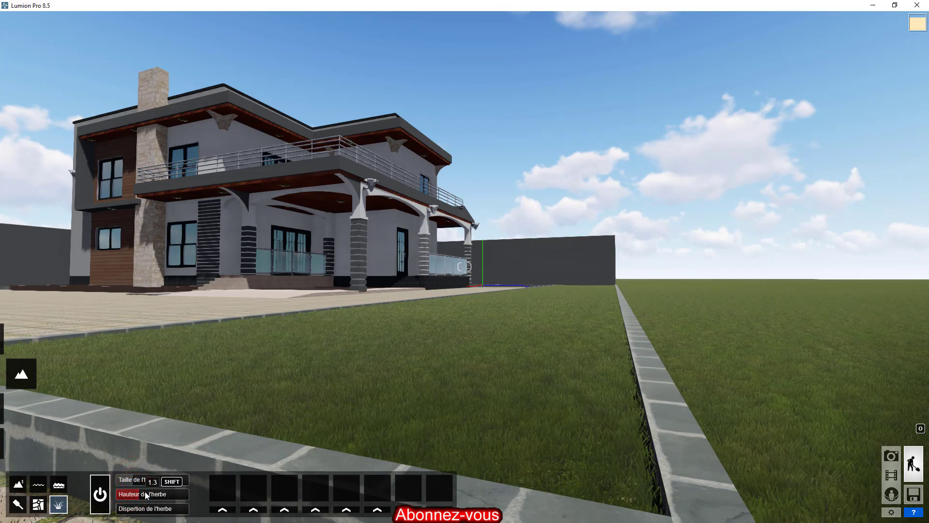
{"action": "left_click_drag", "start_coordinate": [148, 495], "coordinate": [135, 493]}
{"action": "left_click_drag", "start_coordinate": [388, 416], "coordinate": [444, 422]}
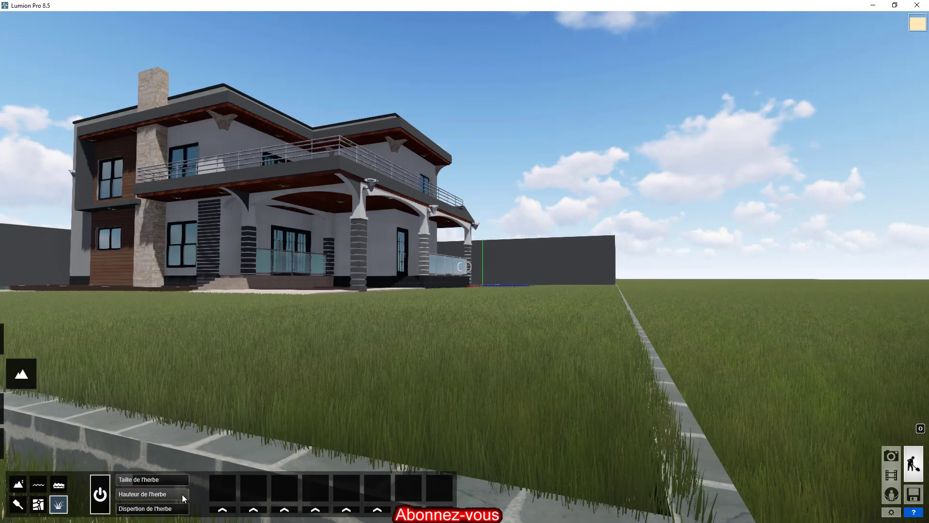
{"action": "left_click_drag", "start_coordinate": [182, 495], "coordinate": [131, 497]}
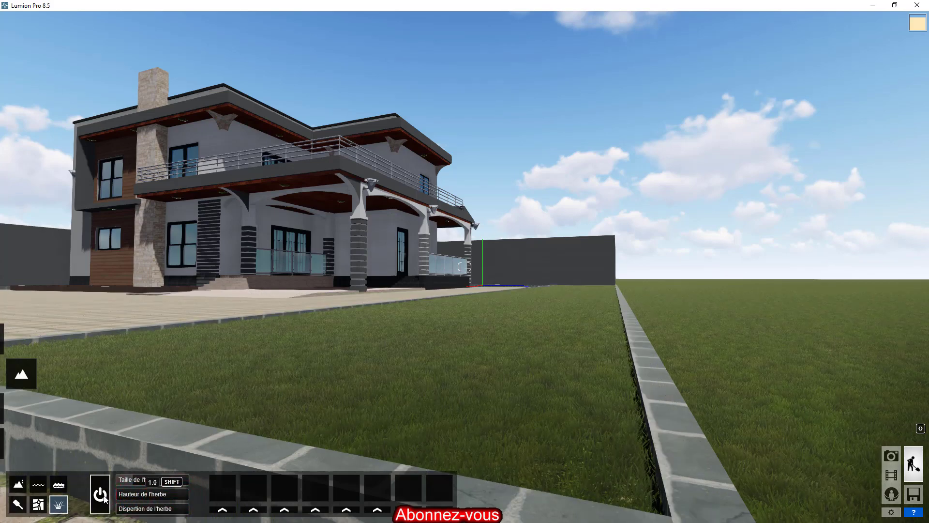
{"action": "left_click_drag", "start_coordinate": [299, 485], "coordinate": [110, 495]}
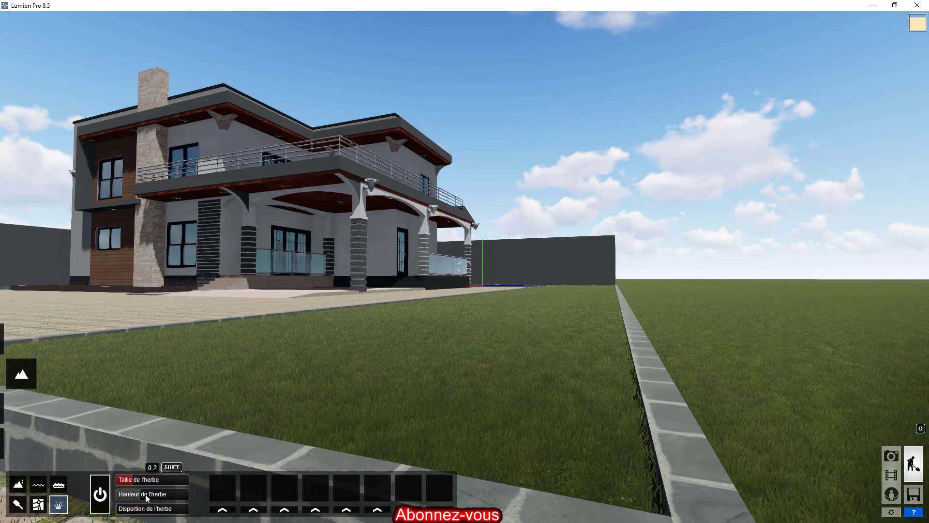
Step: Turn the landscape grass off and view the whole villa with its surroundings from farther away
{"action": "scroll", "coordinate": [569, 389], "scroll_direction": "down", "scroll_amount": 6}
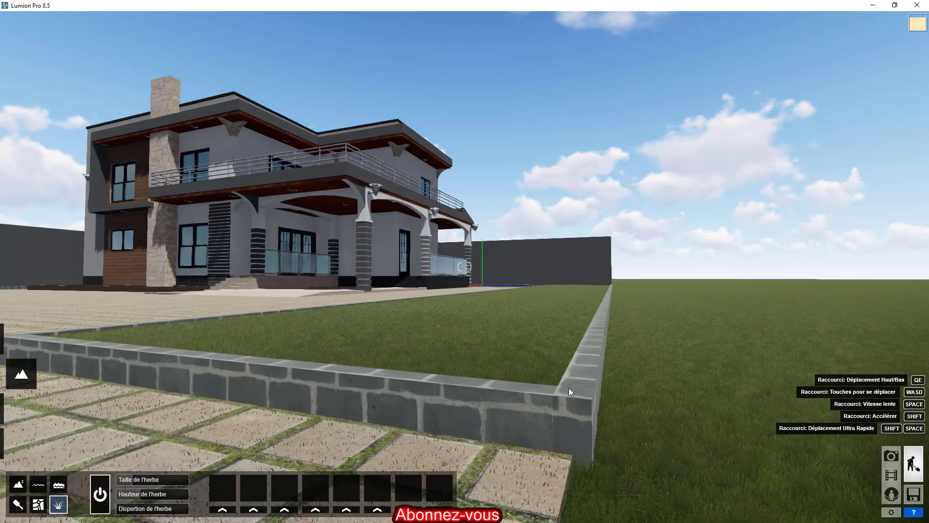
{"action": "left_click", "coordinate": [100, 494]}
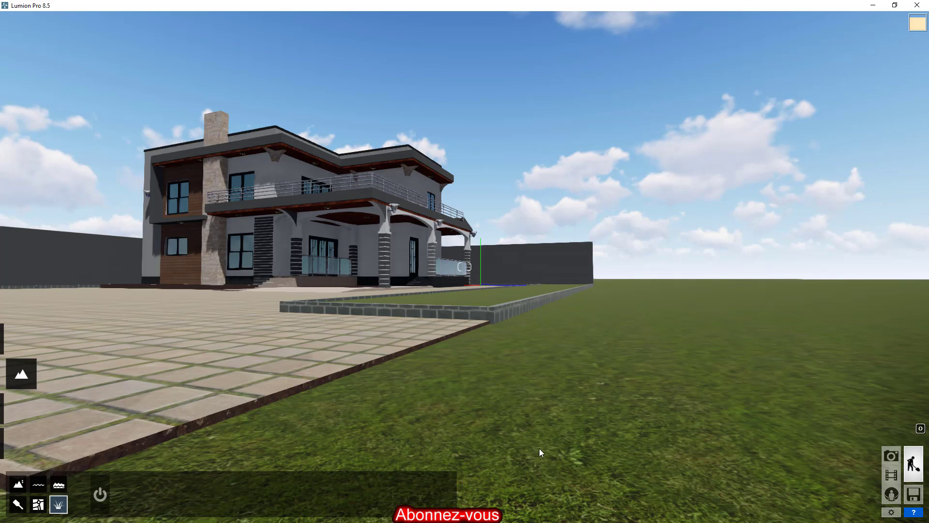
{"action": "key", "text": "q"}
{"action": "key", "text": "s"}
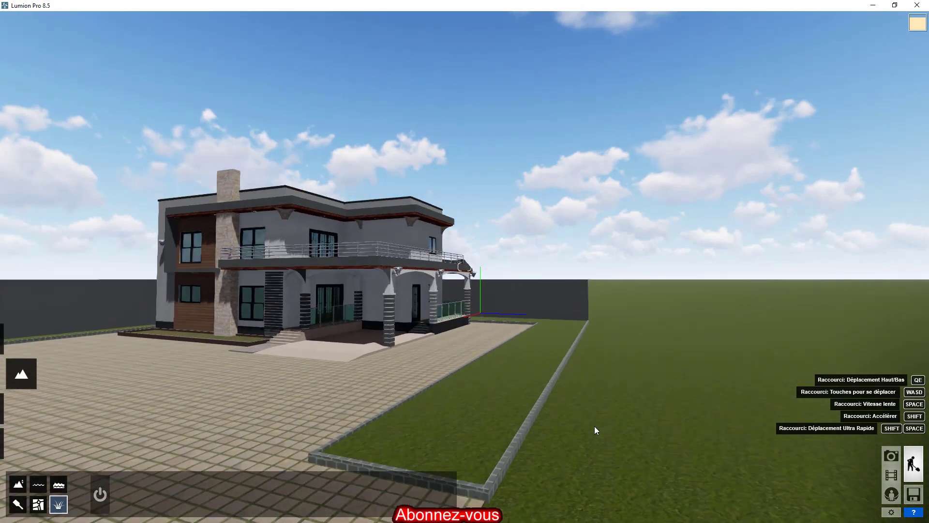
{"action": "key", "text": "q"}
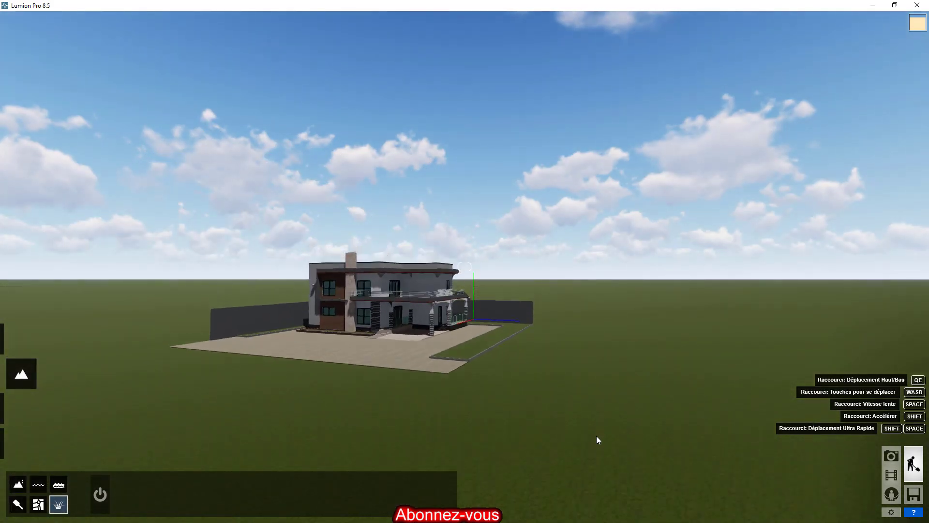
{"action": "key", "text": "w"}
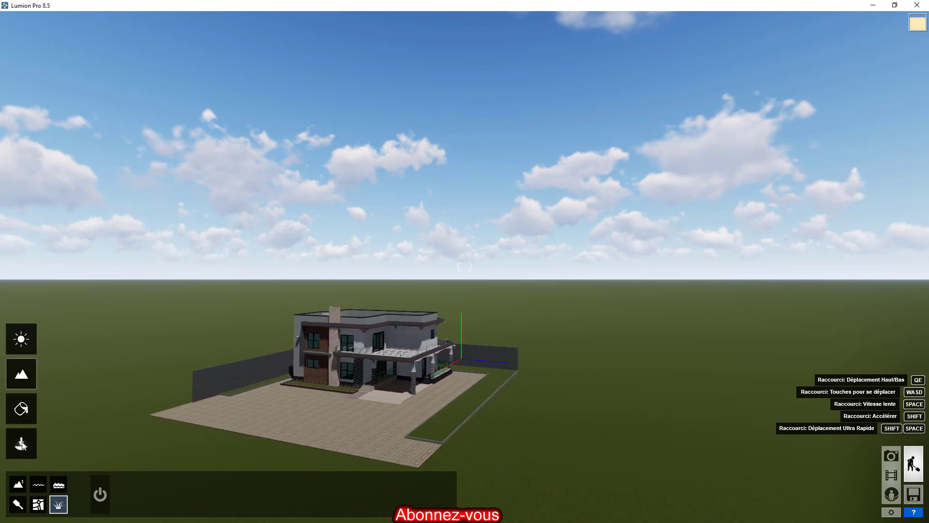
Step: Delete the imported villa model from the scene and undo the deletion
{"action": "left_click", "coordinate": [22, 444]}
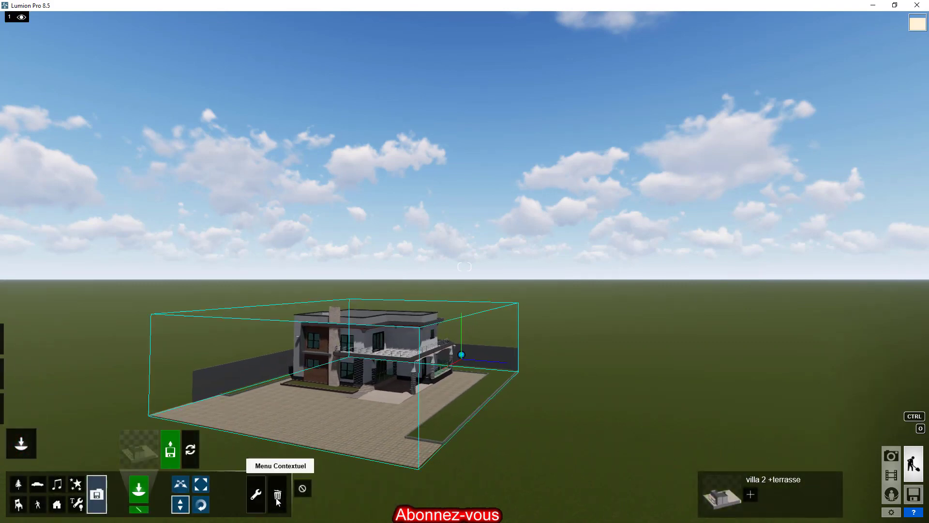
{"action": "left_click", "coordinate": [277, 498]}
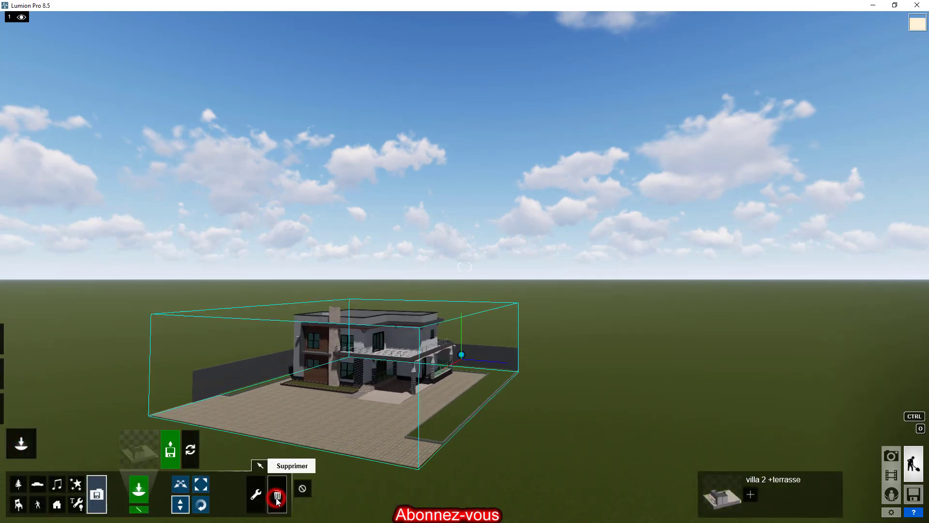
{"action": "left_click", "coordinate": [462, 356]}
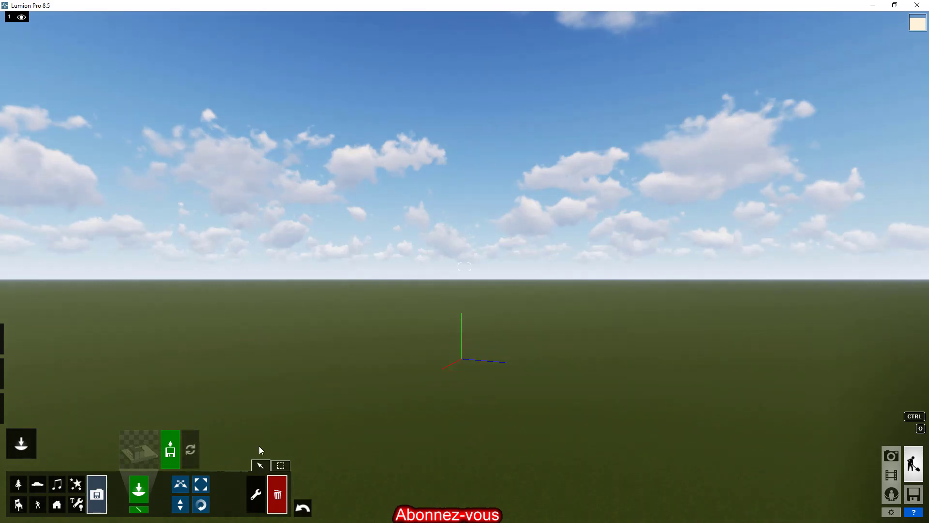
{"action": "left_click", "coordinate": [307, 508]}
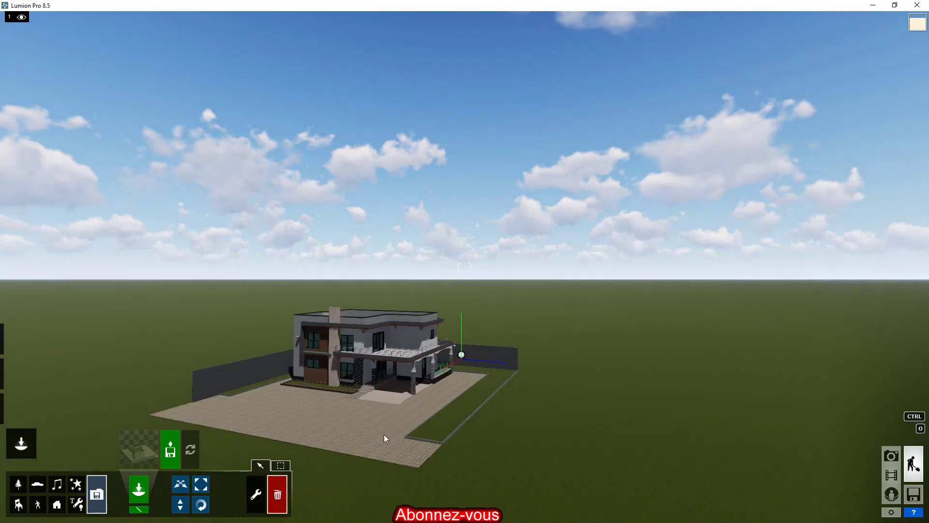
Step: Raise a steep hill on the open ground beside the villa's lawn, using the terrain raise brush at size 3.0
{"action": "mouse_move", "coordinate": [20, 378]}
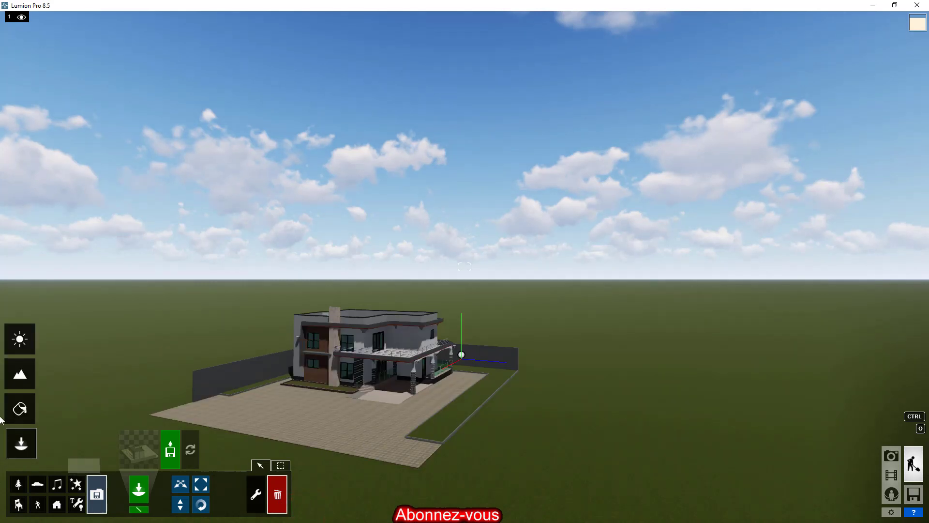
{"action": "left_click", "coordinate": [21, 376]}
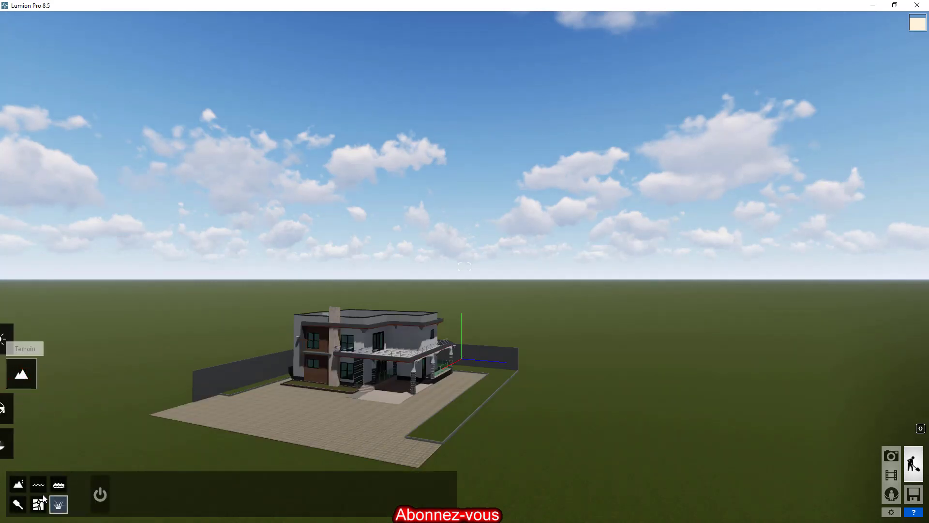
{"action": "left_click", "coordinate": [20, 485]}
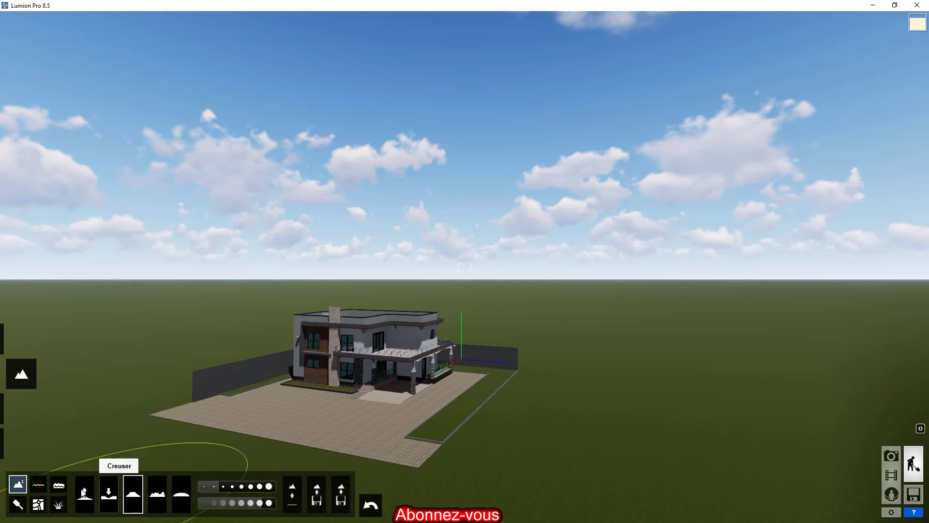
{"action": "left_click", "coordinate": [83, 493]}
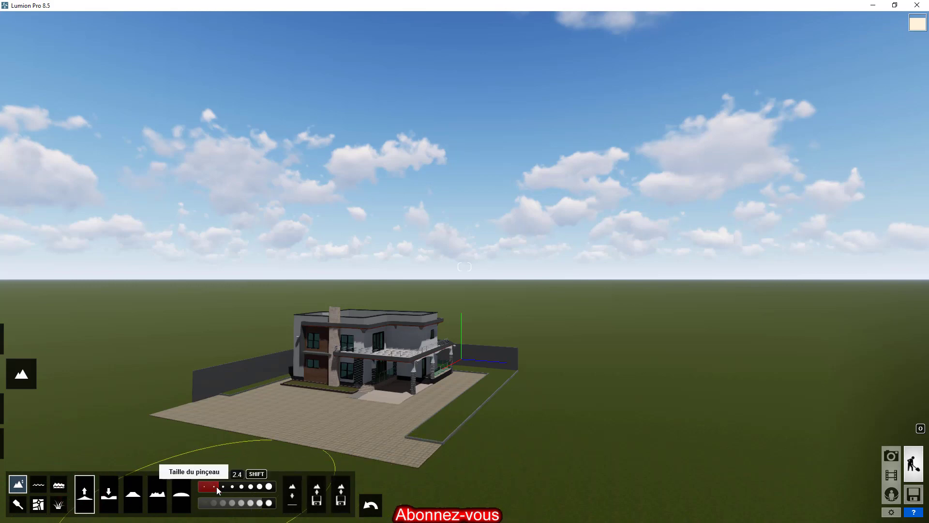
{"action": "left_click_drag", "start_coordinate": [217, 487], "coordinate": [233, 487]}
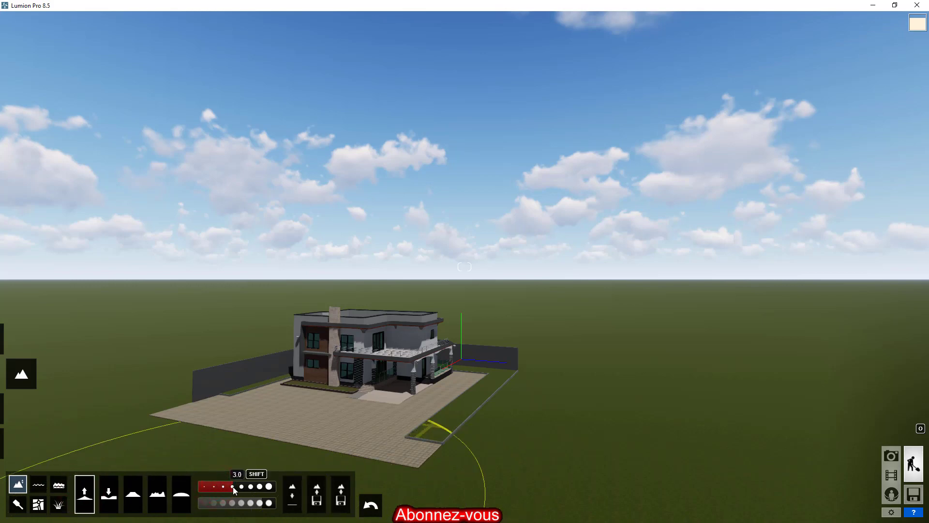
{"action": "left_click", "coordinate": [704, 359]}
{"action": "mouse_move", "coordinate": [668, 350]}
{"action": "left_mouse_down"}
{"action": "mouse_move", "coordinate": [645, 321]}
{"action": "mouse_move", "coordinate": [622, 369]}
{"action": "mouse_move", "coordinate": [532, 386]}
{"action": "mouse_move", "coordinate": [484, 341]}
{"action": "mouse_move", "coordinate": [756, 416]}
{"action": "mouse_move", "coordinate": [815, 416]}
{"action": "mouse_move", "coordinate": [864, 400]}
{"action": "left_mouse_up"}
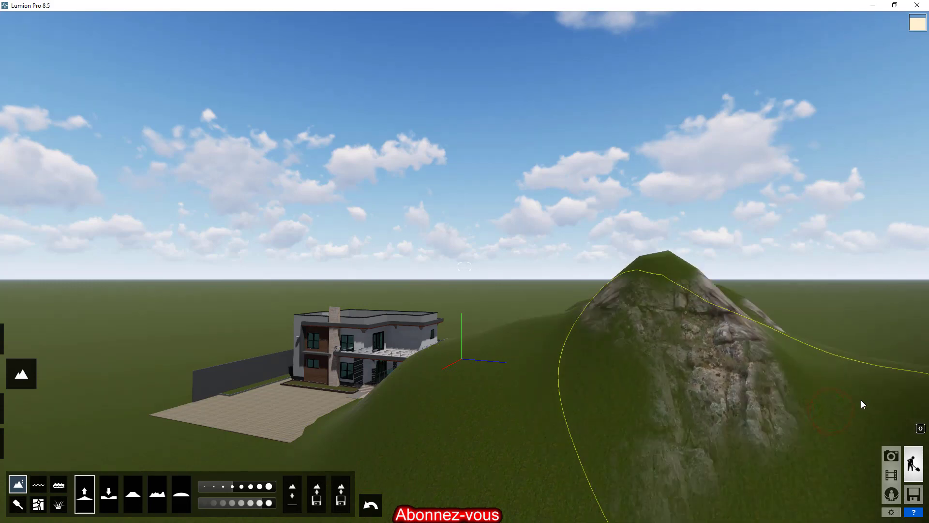
Step: Raise low mounds on the flat ground on the far side of the new hill, away from the villa
{"action": "key", "text": "s"}
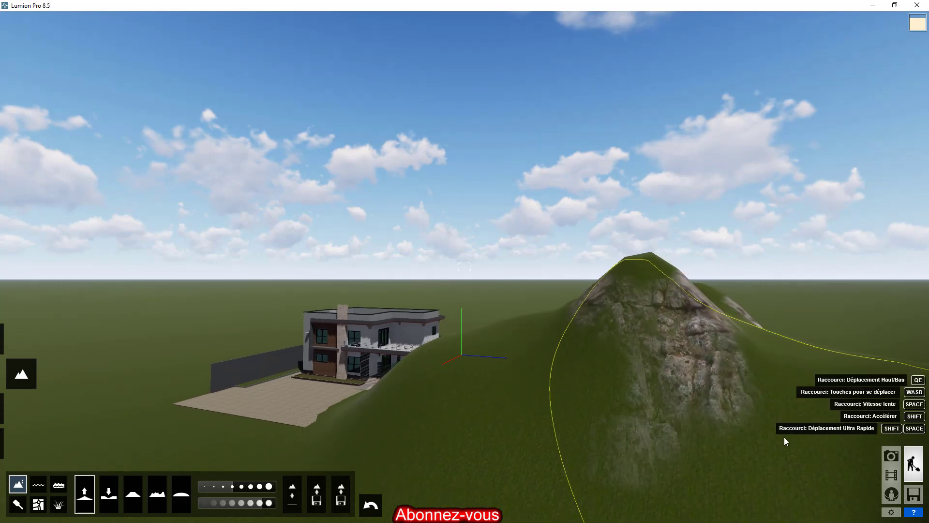
{"action": "key", "text": "s"}
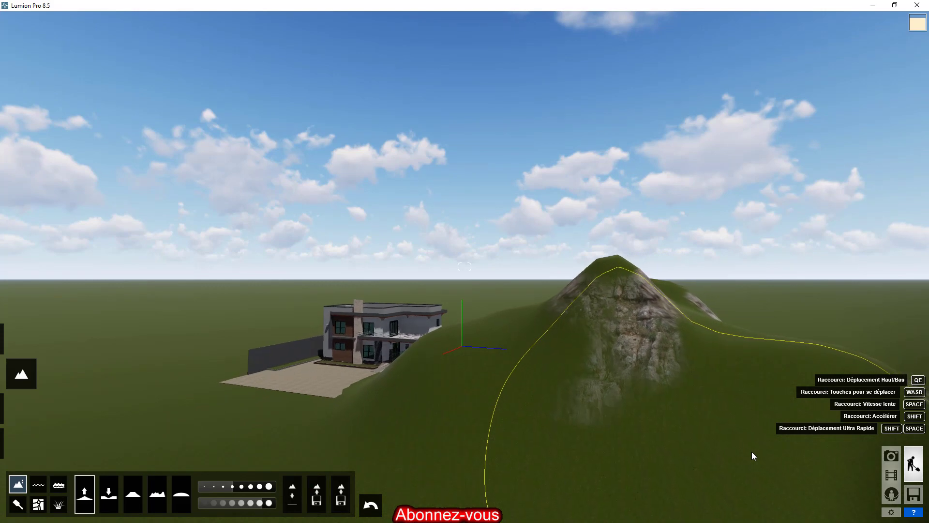
{"action": "key", "text": "e"}
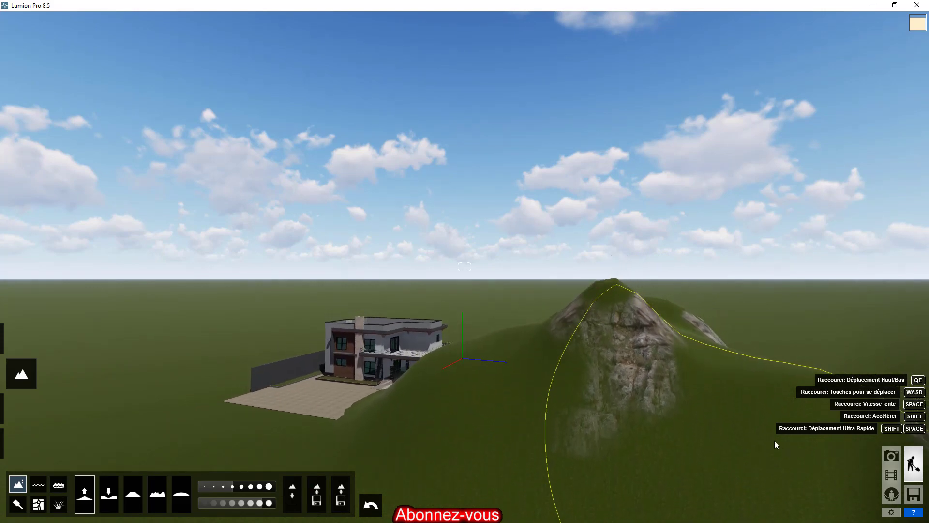
{"action": "key", "text": "e"}
{"action": "right_click_drag", "start_coordinate": [681, 400], "coordinate": [686, 477]}
{"action": "key", "text": "q"}
{"action": "key", "text": "q"}
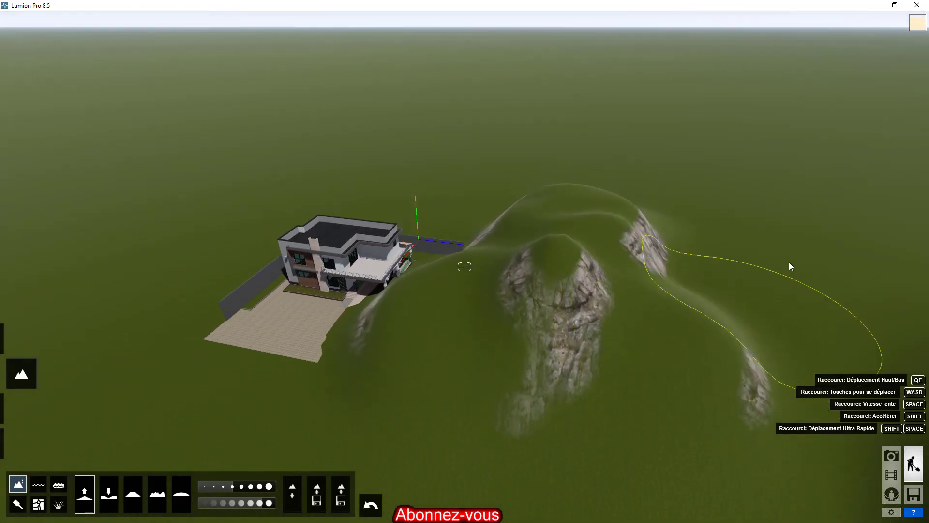
{"action": "left_click", "coordinate": [792, 270]}
{"action": "left_click", "coordinate": [732, 326]}
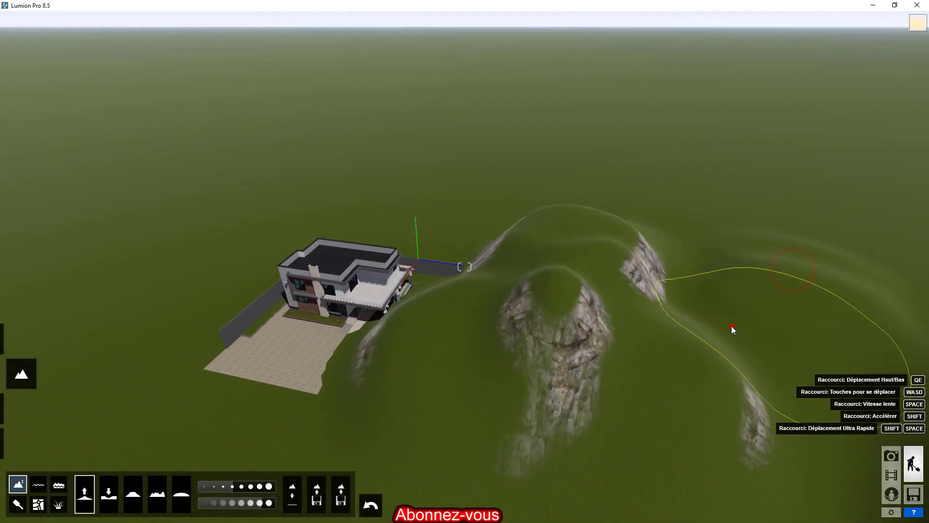
{"action": "left_click", "coordinate": [699, 306]}
{"action": "left_click", "coordinate": [715, 201]}
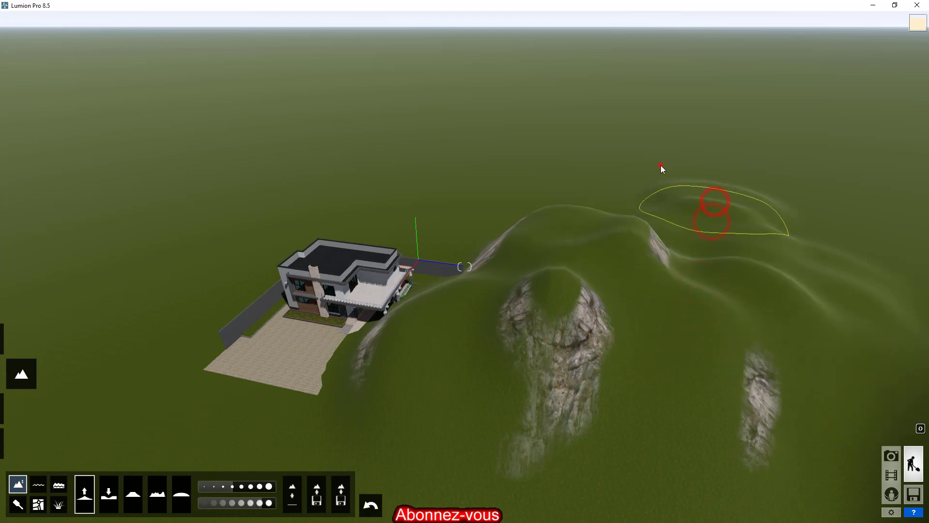
Step: Extend the hills behind the villa with a tall peak and build the main hill's ridge higher
{"action": "mouse_move", "coordinate": [529, 179]}
{"action": "left_mouse_down"}
{"action": "mouse_move", "coordinate": [728, 174]}
{"action": "mouse_move", "coordinate": [814, 231]}
{"action": "mouse_move", "coordinate": [693, 131]}
{"action": "mouse_move", "coordinate": [630, 151]}
{"action": "left_mouse_up"}
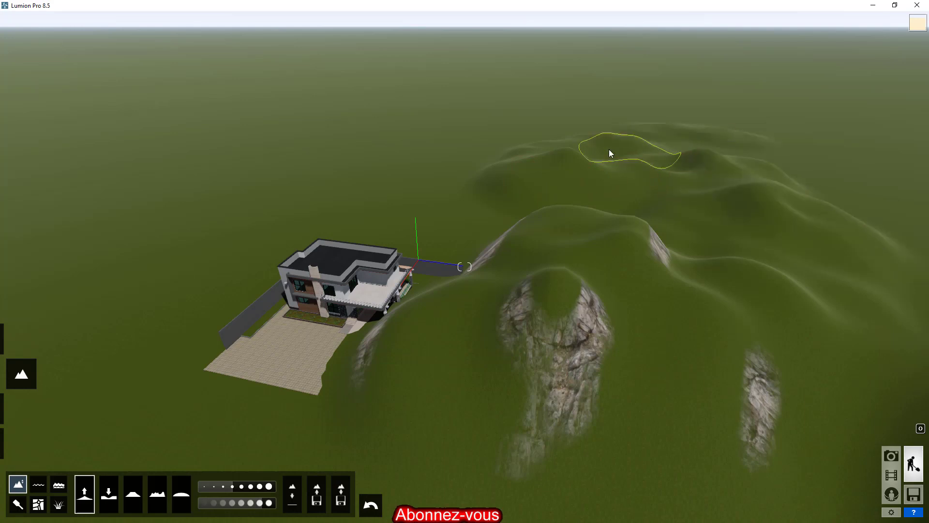
{"action": "mouse_move", "coordinate": [702, 149]}
{"action": "left_mouse_down"}
{"action": "mouse_move", "coordinate": [817, 175]}
{"action": "mouse_move", "coordinate": [853, 227]}
{"action": "mouse_move", "coordinate": [857, 270]}
{"action": "mouse_move", "coordinate": [752, 241]}
{"action": "mouse_move", "coordinate": [649, 177]}
{"action": "mouse_move", "coordinate": [580, 152]}
{"action": "mouse_move", "coordinate": [557, 159]}
{"action": "mouse_move", "coordinate": [592, 203]}
{"action": "left_mouse_up"}
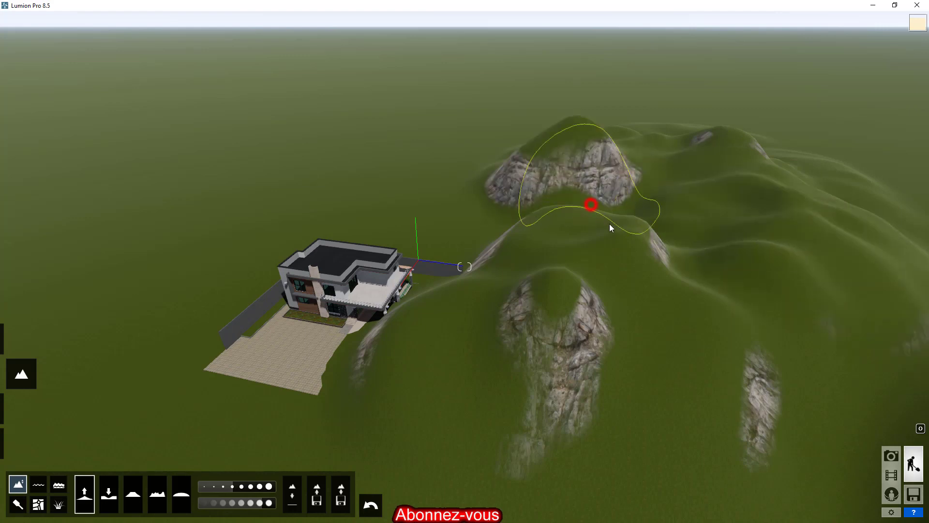
{"action": "mouse_move", "coordinate": [643, 257]}
{"action": "left_mouse_down"}
{"action": "mouse_move", "coordinate": [670, 244]}
{"action": "mouse_move", "coordinate": [632, 231]}
{"action": "left_mouse_up"}
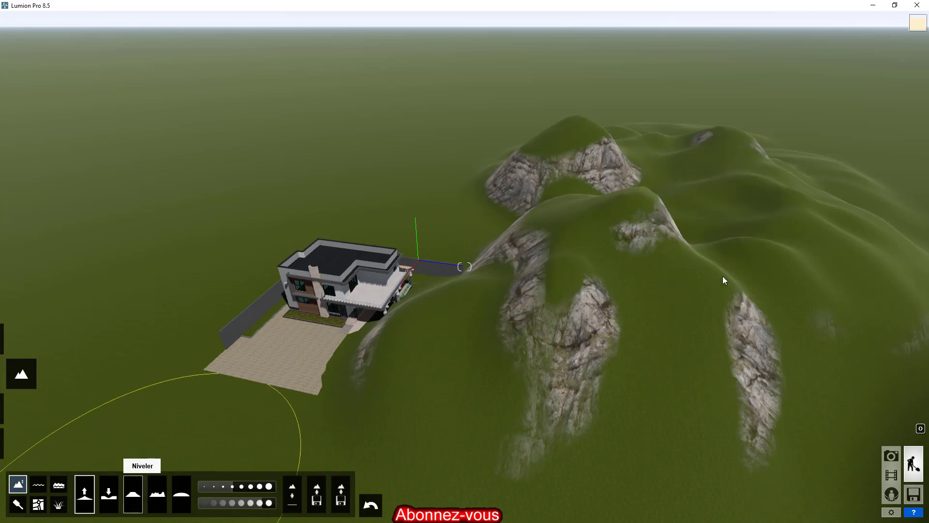
Step: Flatten the tops of the hills beside the villa into one broad, level plateau with steep sides
{"action": "left_click", "coordinate": [132, 493]}
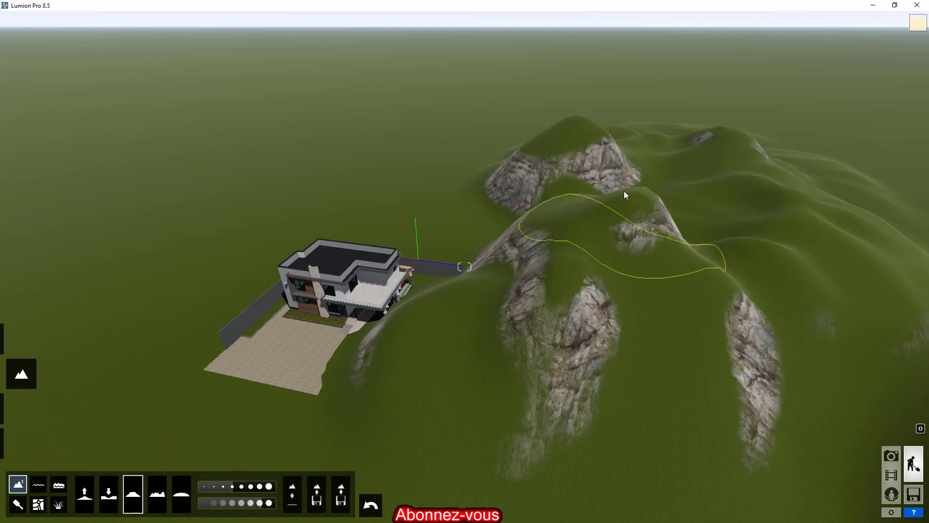
{"action": "mouse_move", "coordinate": [625, 193]}
{"action": "left_mouse_down"}
{"action": "mouse_move", "coordinate": [611, 195]}
{"action": "mouse_move", "coordinate": [700, 156]}
{"action": "mouse_move", "coordinate": [675, 157]}
{"action": "mouse_move", "coordinate": [663, 127]}
{"action": "left_mouse_up"}
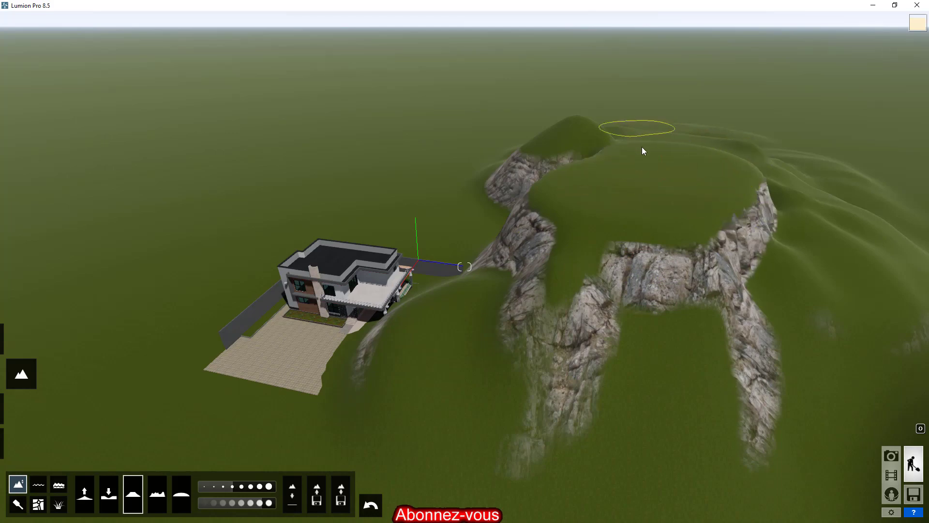
{"action": "mouse_move", "coordinate": [654, 168]}
{"action": "left_mouse_down"}
{"action": "mouse_move", "coordinate": [646, 145]}
{"action": "mouse_move", "coordinate": [577, 162]}
{"action": "mouse_move", "coordinate": [537, 146]}
{"action": "mouse_move", "coordinate": [510, 153]}
{"action": "mouse_move", "coordinate": [519, 184]}
{"action": "mouse_move", "coordinate": [751, 188]}
{"action": "mouse_move", "coordinate": [795, 172]}
{"action": "mouse_move", "coordinate": [760, 147]}
{"action": "left_mouse_up"}
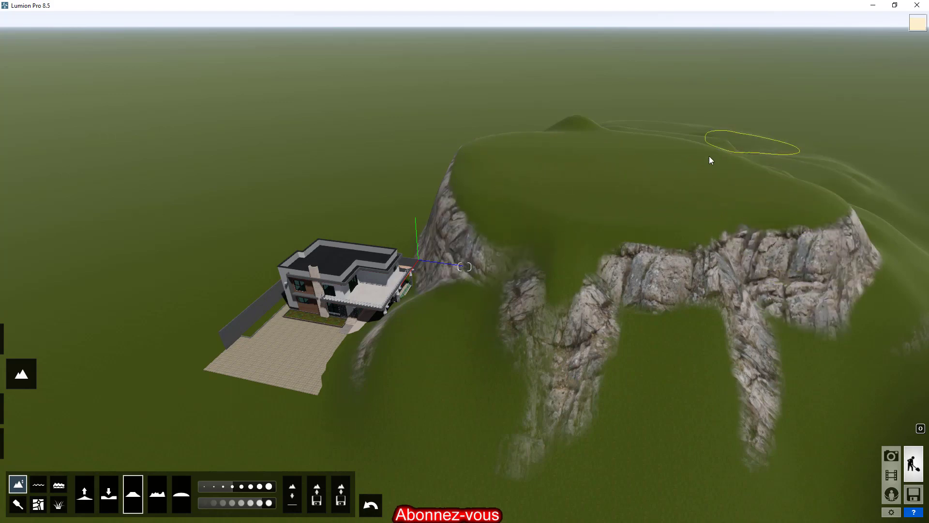
{"action": "mouse_move", "coordinate": [742, 198]}
{"action": "left_mouse_down"}
{"action": "mouse_move", "coordinate": [751, 218]}
{"action": "mouse_move", "coordinate": [695, 233]}
{"action": "mouse_move", "coordinate": [615, 232]}
{"action": "mouse_move", "coordinate": [591, 179]}
{"action": "left_mouse_up"}
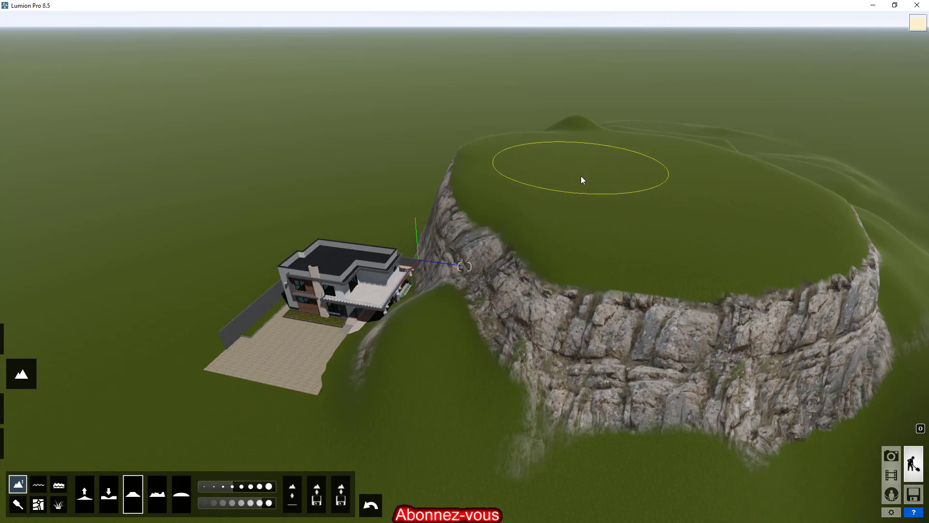
{"action": "left_click", "coordinate": [581, 176]}
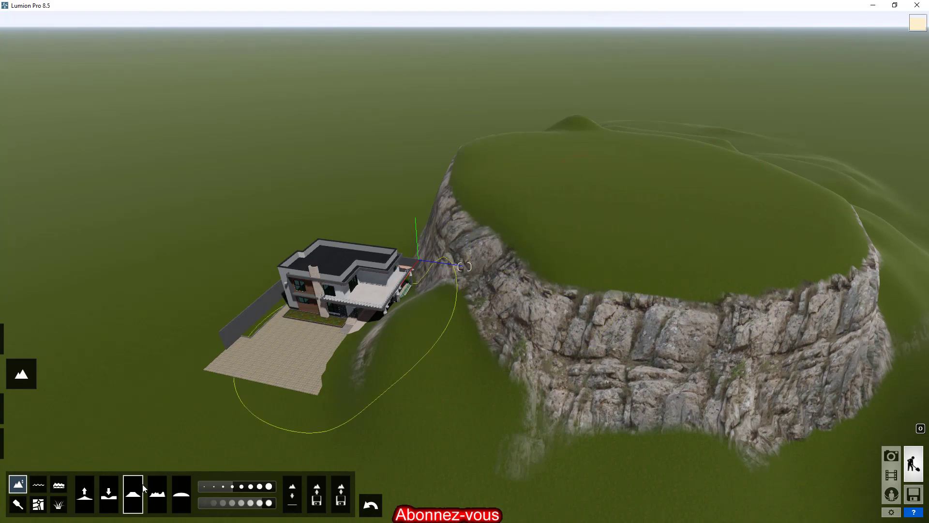
Step: Roughen the plateau's rocky cliff face and outer edges with the uneven-terrain brush
{"action": "left_click", "coordinate": [157, 496]}
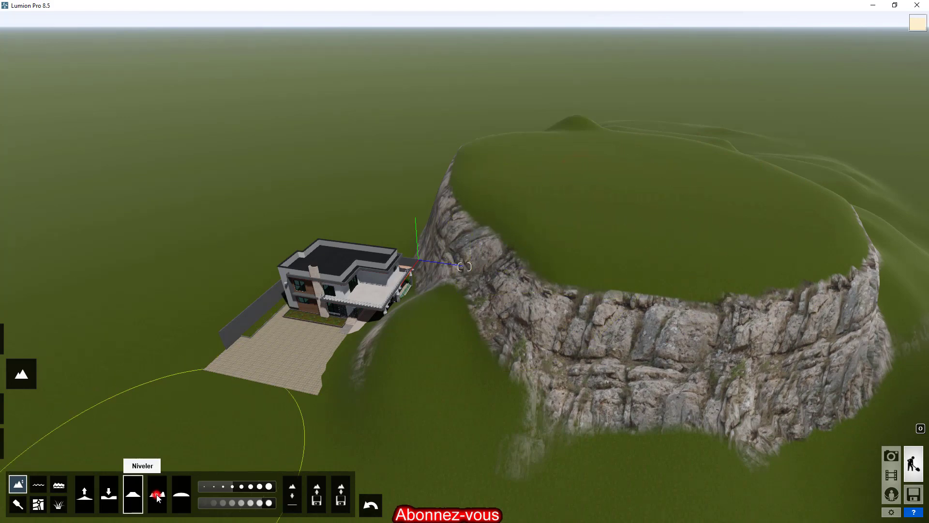
{"action": "left_click", "coordinate": [734, 370]}
{"action": "left_click", "coordinate": [816, 353]}
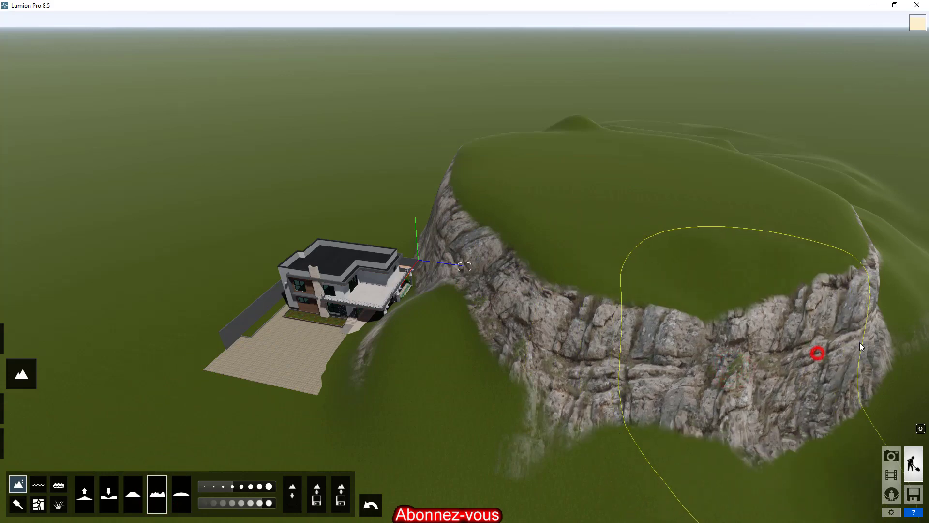
{"action": "left_click", "coordinate": [875, 336]}
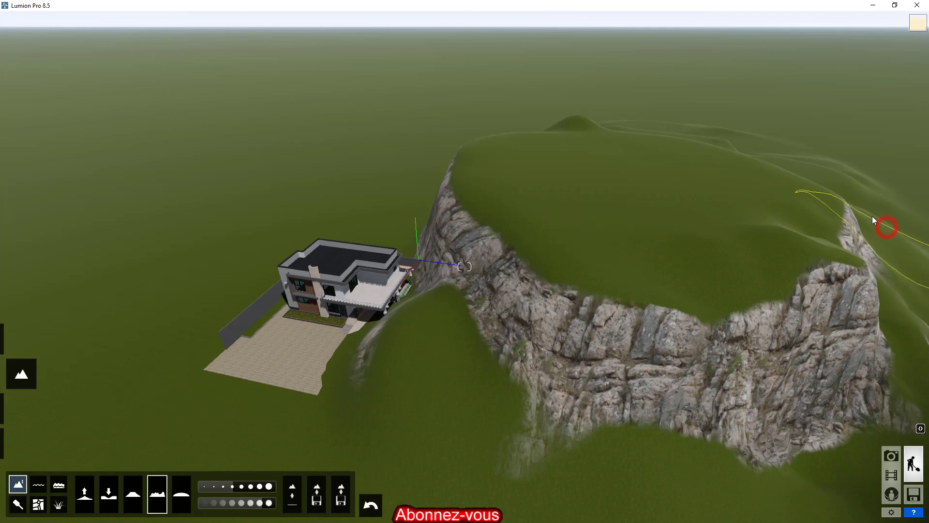
{"action": "left_click", "coordinate": [534, 397]}
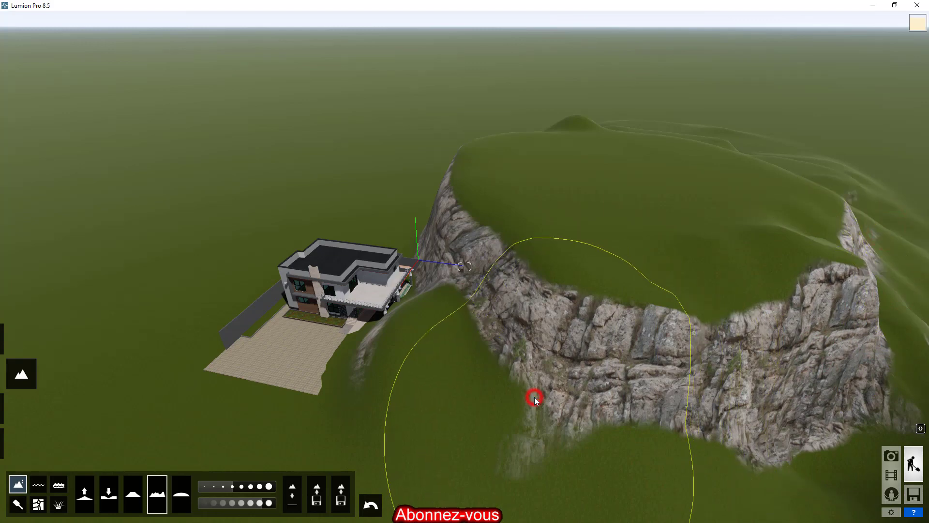
{"action": "left_click_drag", "start_coordinate": [535, 397], "coordinate": [531, 396]}
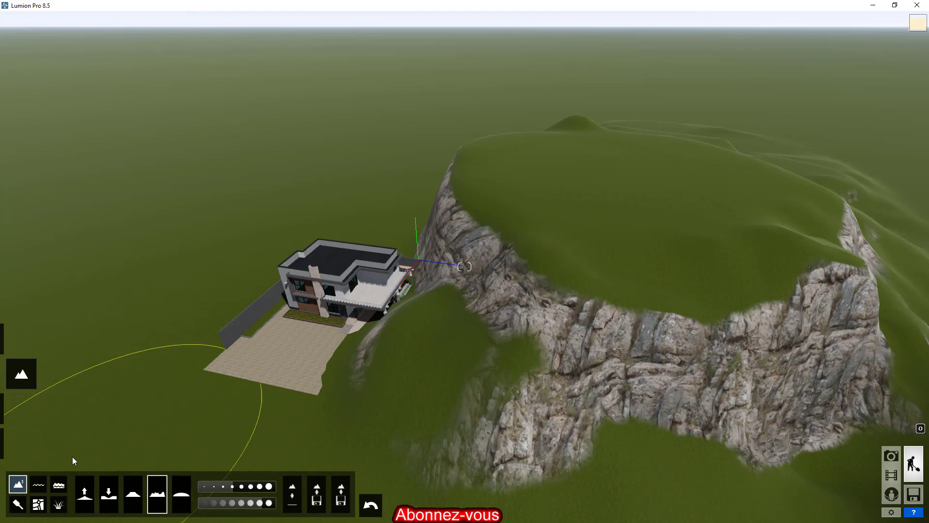
Step: Move the villa from the flat ground onto the plateau and raise it vertically until its paved forecourt clears the terrain
{"action": "left_click", "coordinate": [18, 444]}
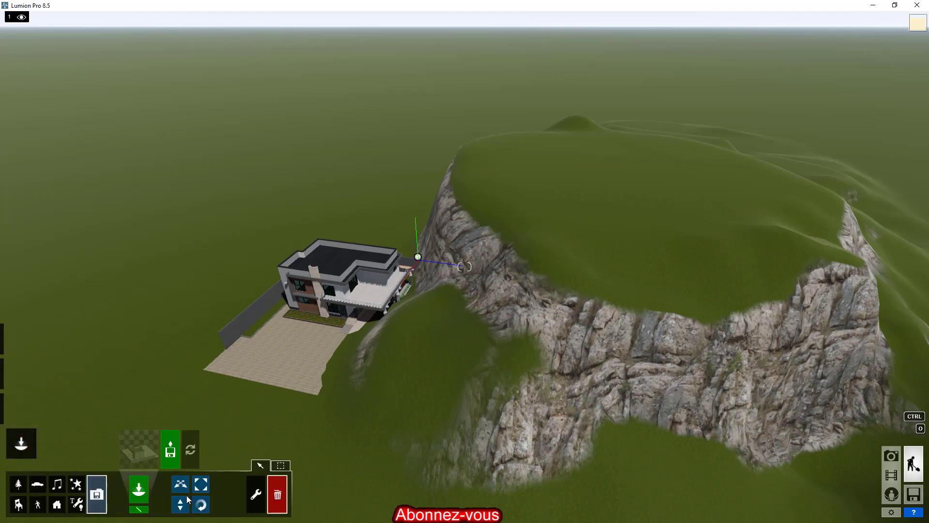
{"action": "left_click", "coordinate": [183, 487]}
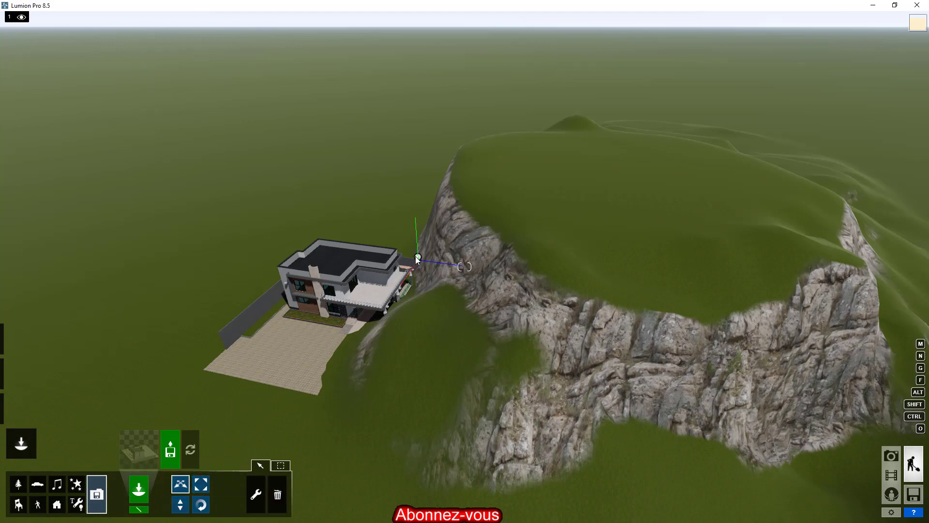
{"action": "left_click_drag", "start_coordinate": [417, 259], "coordinate": [629, 157]}
{"action": "key", "text": "h"}
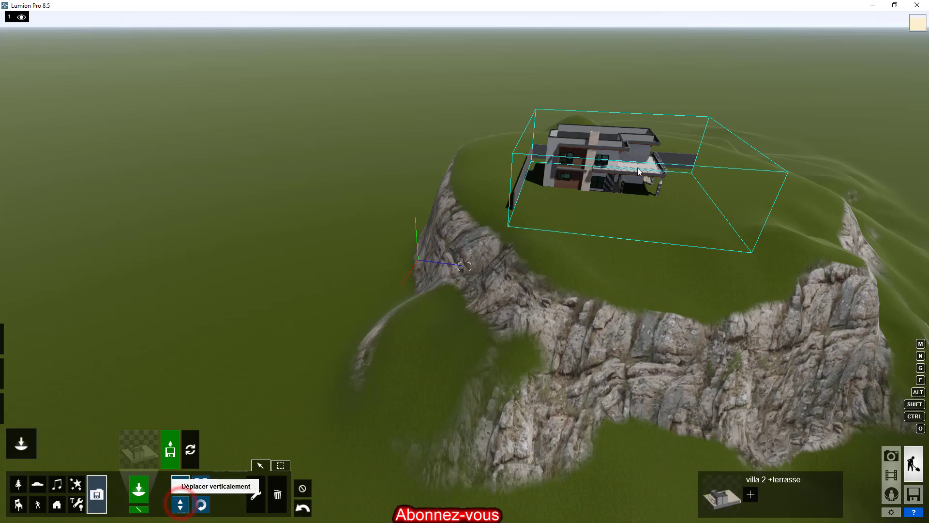
{"action": "left_click", "coordinate": [628, 156]}
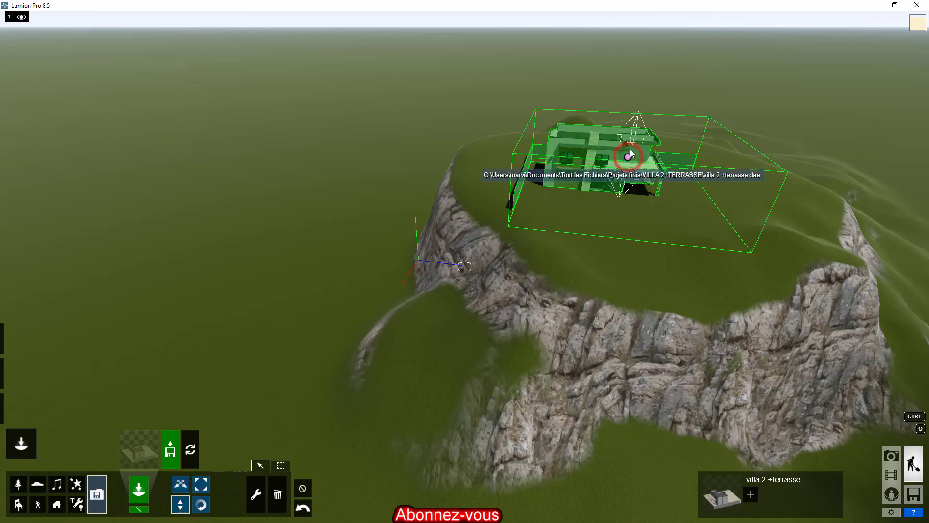
{"action": "left_click_drag", "start_coordinate": [630, 151], "coordinate": [637, 99]}
{"action": "left_click_drag", "start_coordinate": [636, 93], "coordinate": [636, 92]}
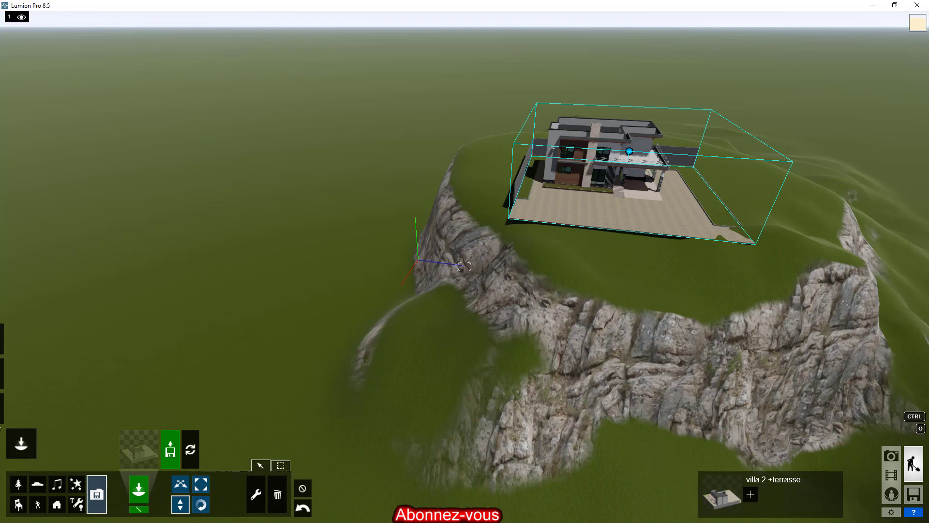
Step: Level the ground at the outer front corner of the villa's forecourt with the smallest terrain brush size
{"action": "left_click", "coordinate": [17, 375]}
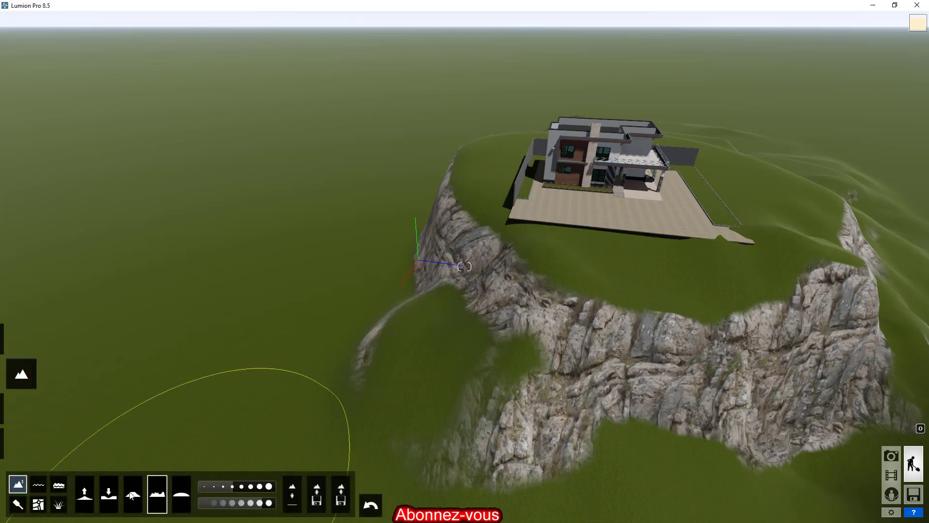
{"action": "left_click", "coordinate": [131, 494]}
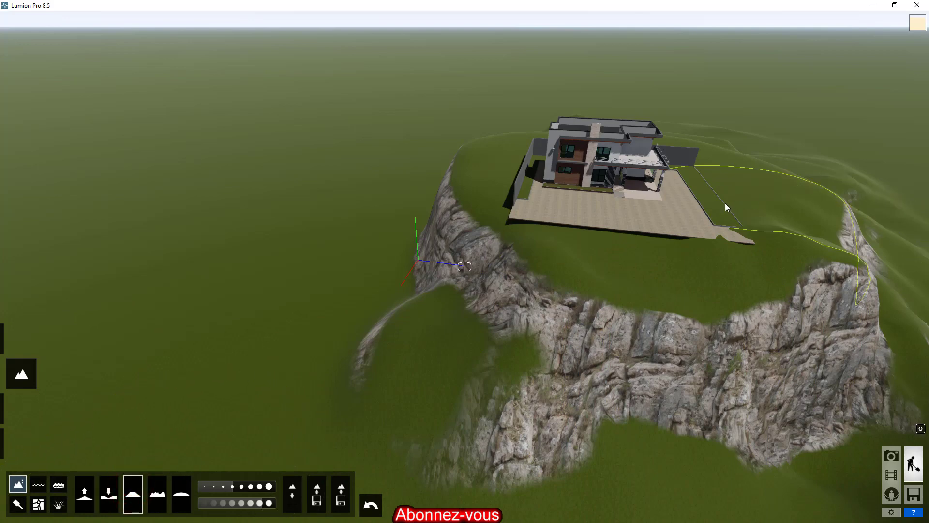
{"action": "left_click", "coordinate": [232, 489]}
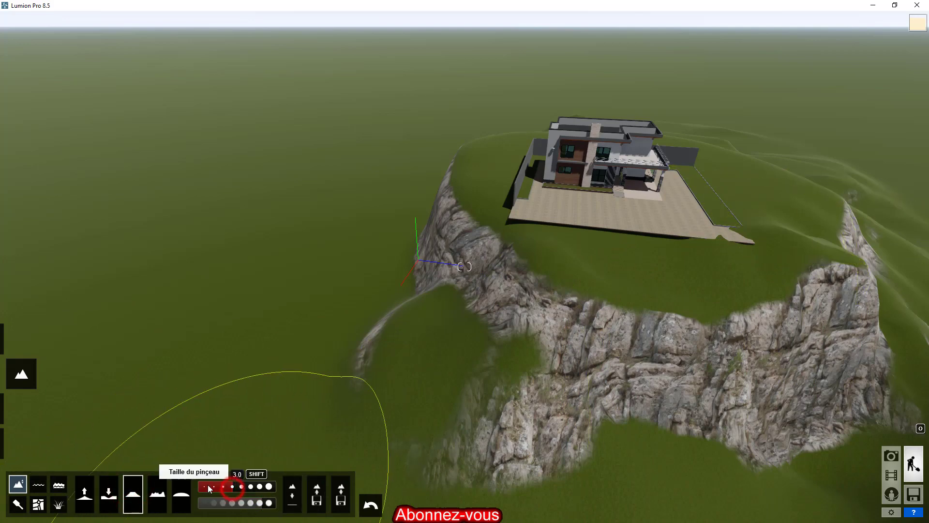
{"action": "left_click_drag", "start_coordinate": [209, 489], "coordinate": [193, 489]}
{"action": "left_click", "coordinate": [745, 202]}
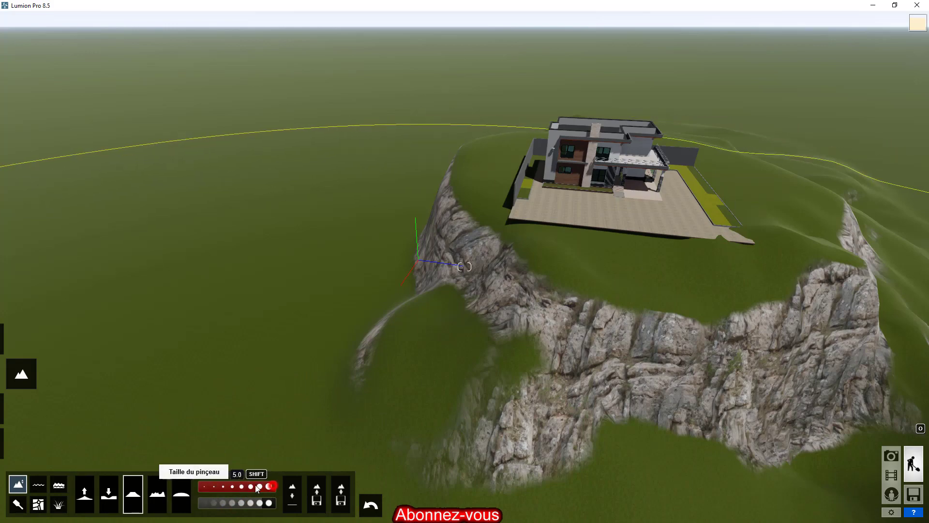
{"action": "left_click_drag", "start_coordinate": [257, 489], "coordinate": [202, 485]}
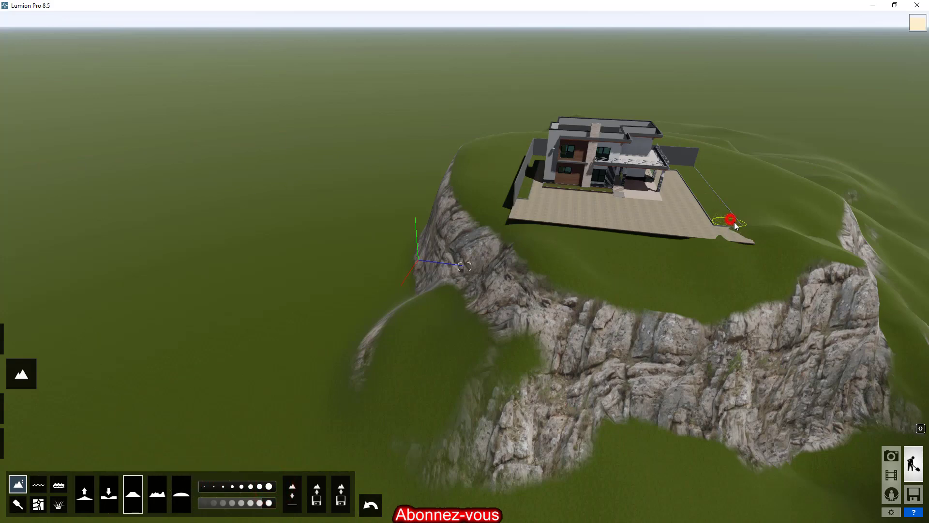
{"action": "left_click_drag", "start_coordinate": [747, 235], "coordinate": [684, 237]}
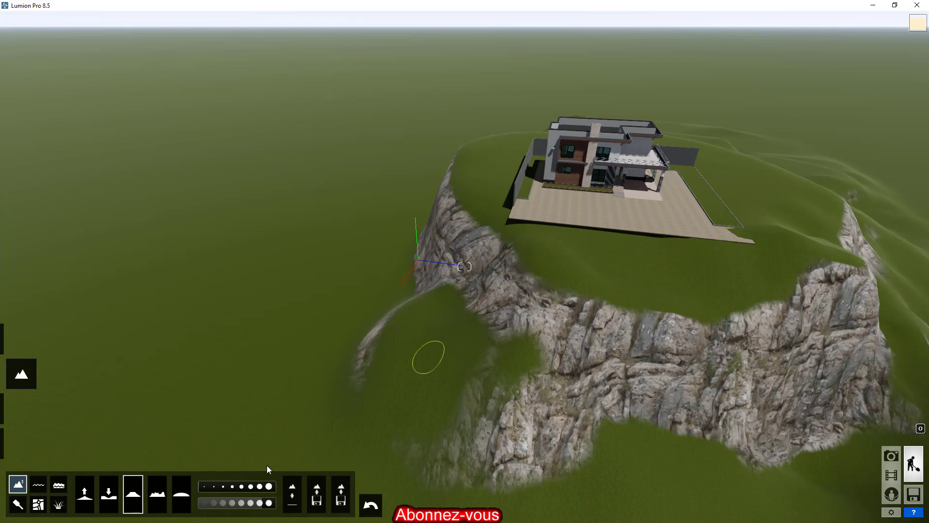
Step: Raise the terrain along the forecourt's front edge with a slower brush speed to cover the gap under the paving
{"action": "left_click", "coordinate": [84, 493]}
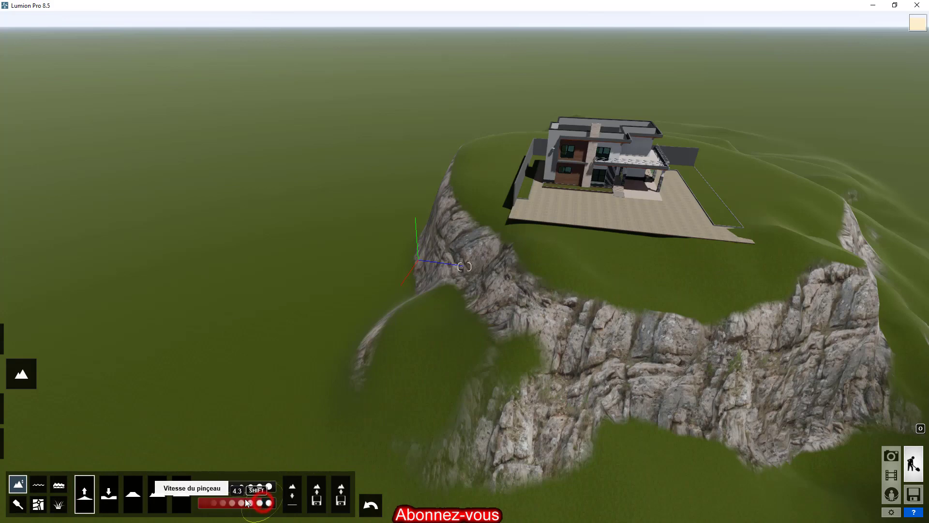
{"action": "left_click_drag", "start_coordinate": [264, 506], "coordinate": [222, 499]}
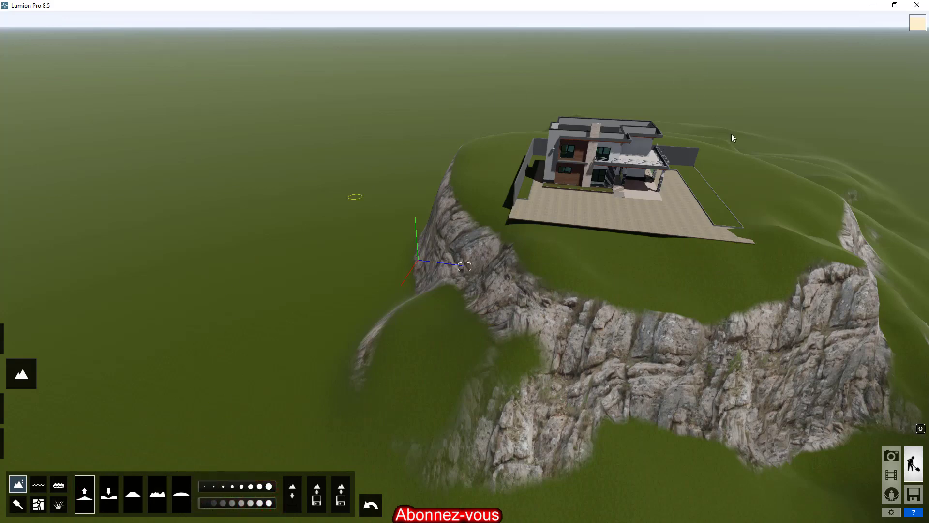
{"action": "left_click", "coordinate": [739, 244]}
{"action": "left_click", "coordinate": [213, 505]}
{"action": "left_click", "coordinate": [734, 236]}
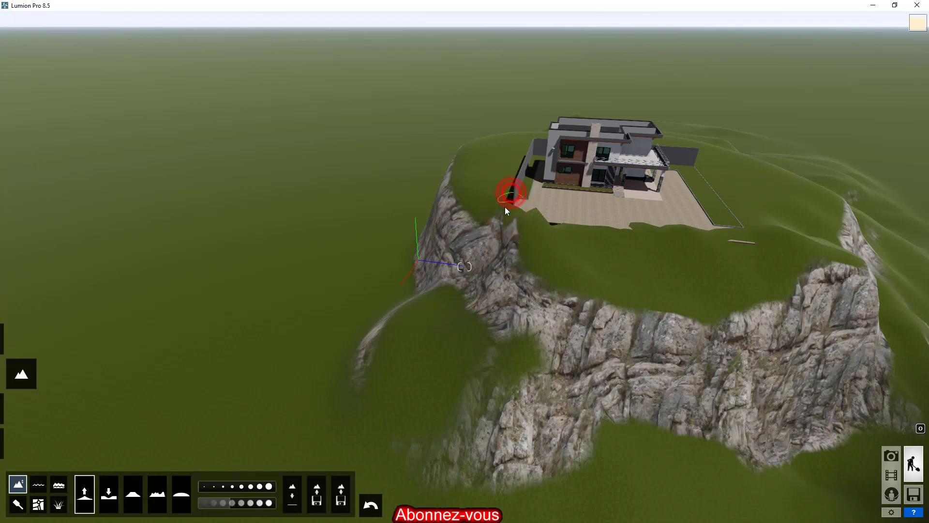
{"action": "left_click", "coordinate": [552, 223]}
{"action": "left_click", "coordinate": [562, 228]}
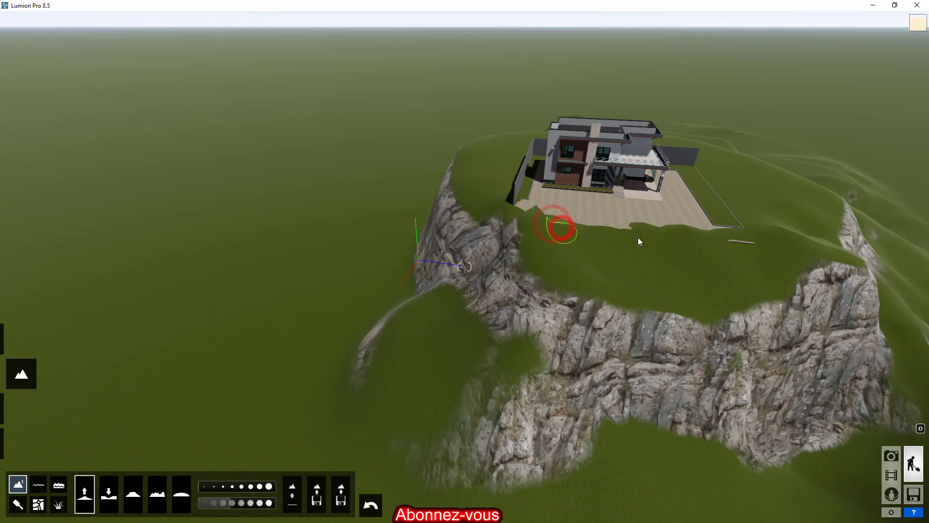
Step: Turn on the ocean so that water surrounds the hill with the villa
{"action": "scroll", "coordinate": [681, 235], "scroll_direction": "up", "scroll_amount": 2}
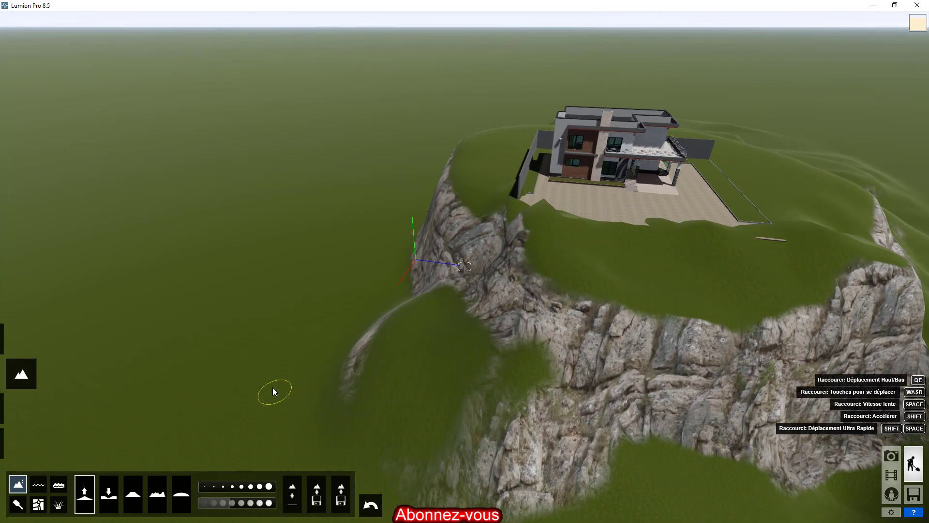
{"action": "left_click", "coordinate": [58, 483]}
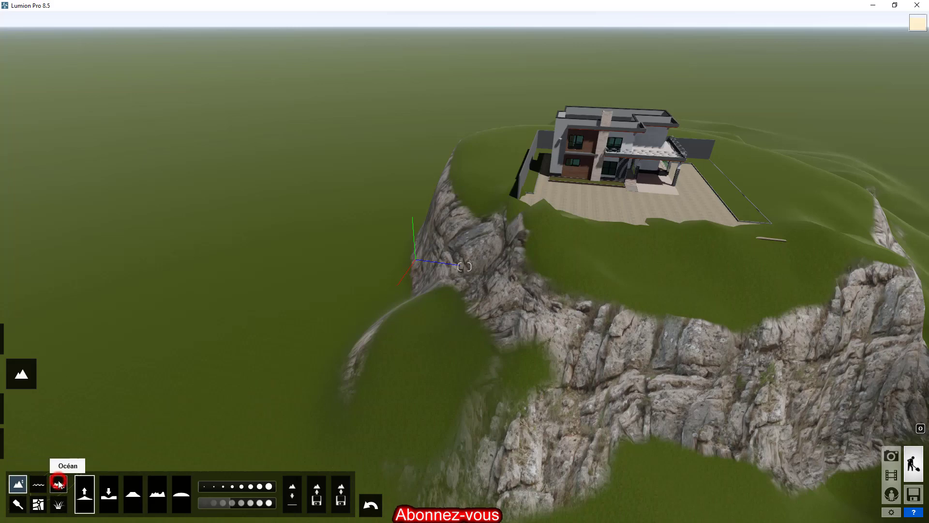
{"action": "left_click", "coordinate": [103, 498]}
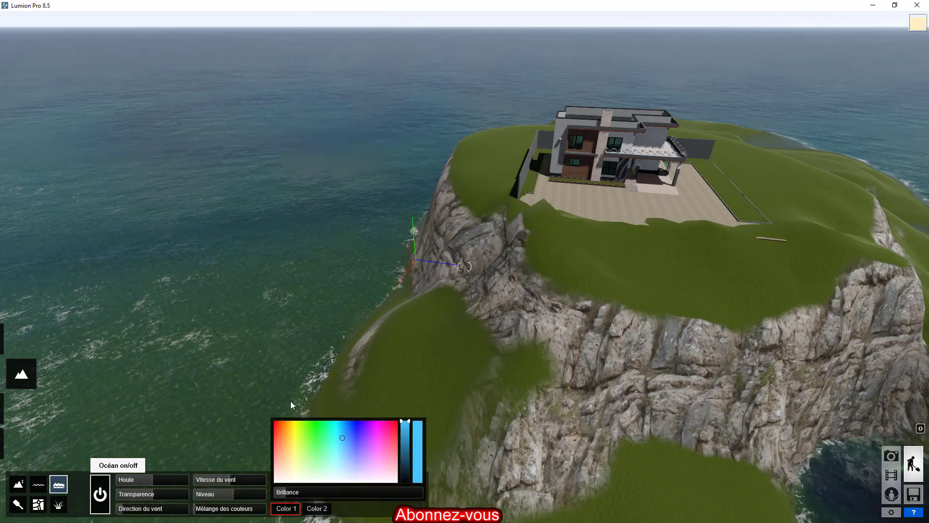
{"action": "key", "text": "s"}
{"action": "key", "text": "s"}
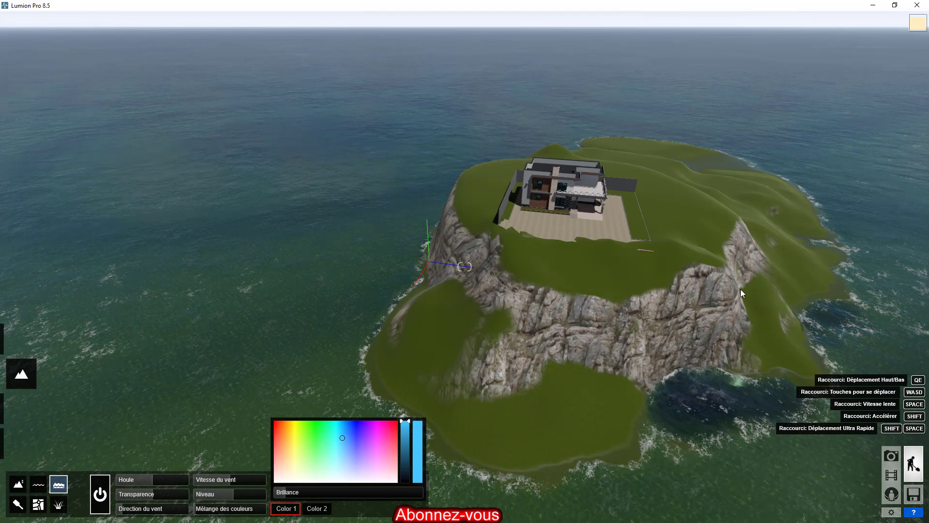
{"action": "key", "text": "s"}
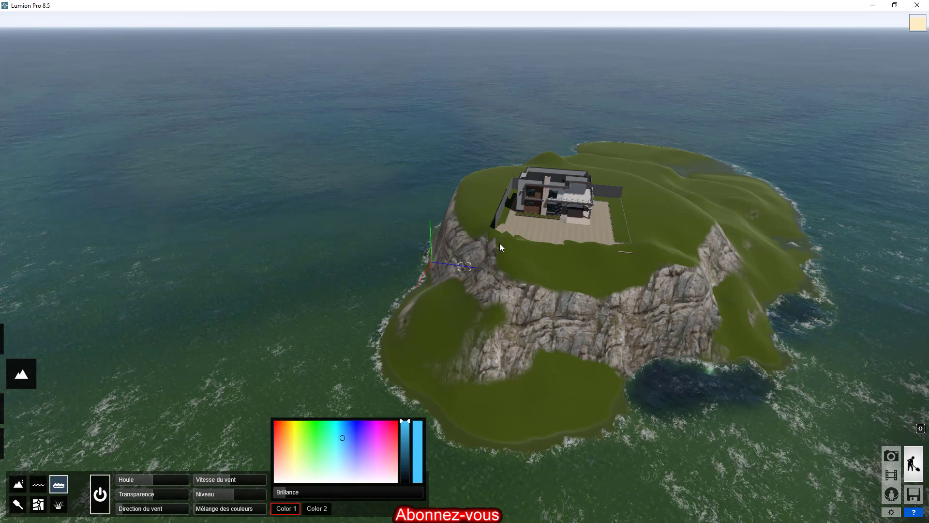
{"action": "key", "text": "w"}
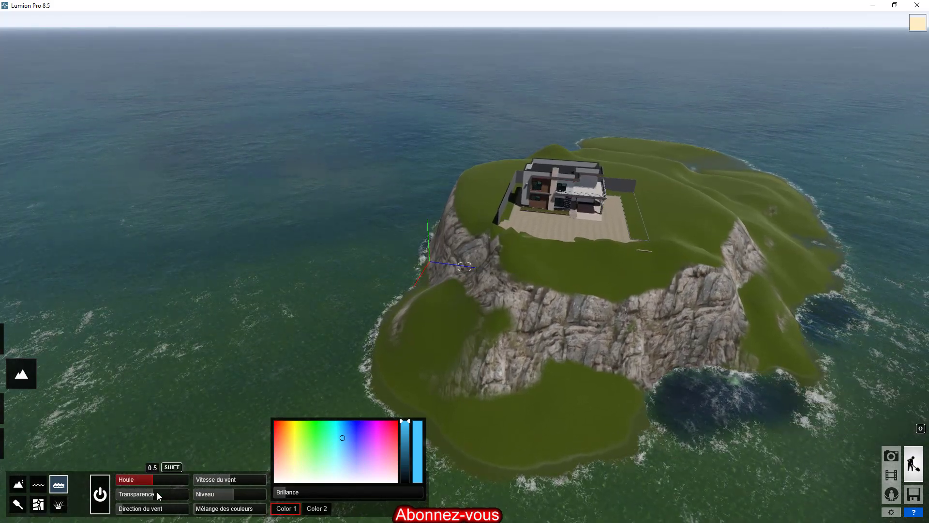
{"action": "mouse_move", "coordinate": [157, 493]}
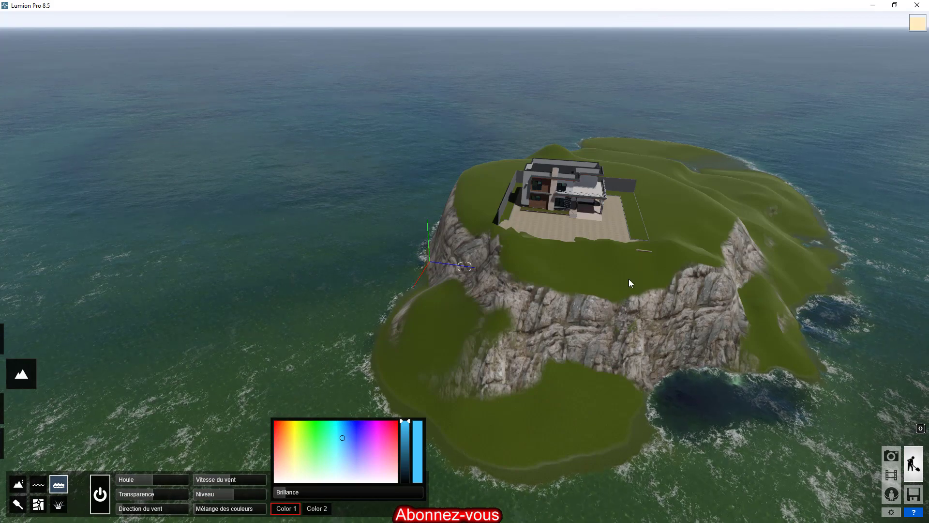
Step: Level the mounds along the forecourt's front edge, from the lawn corner to the side wall, at maximum brush speed
{"action": "key", "text": "w"}
{"action": "key", "text": "w"}
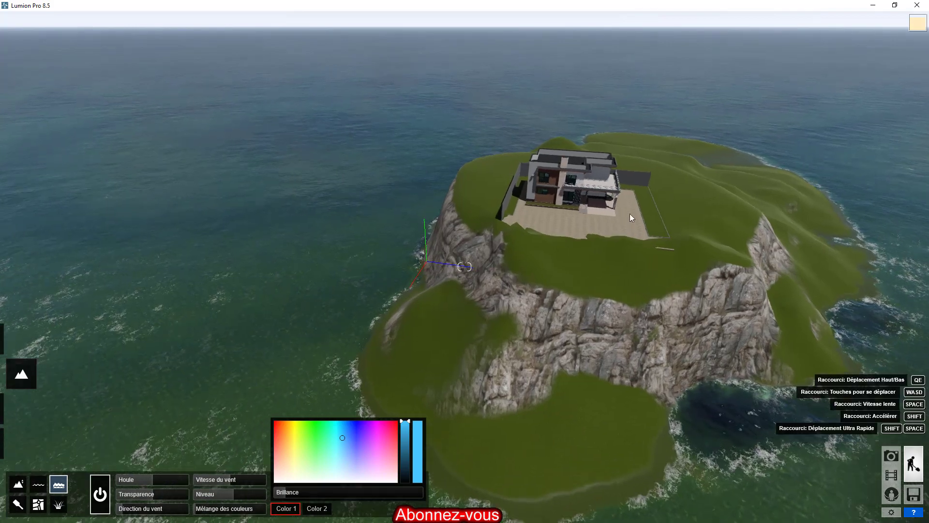
{"action": "key", "text": "w"}
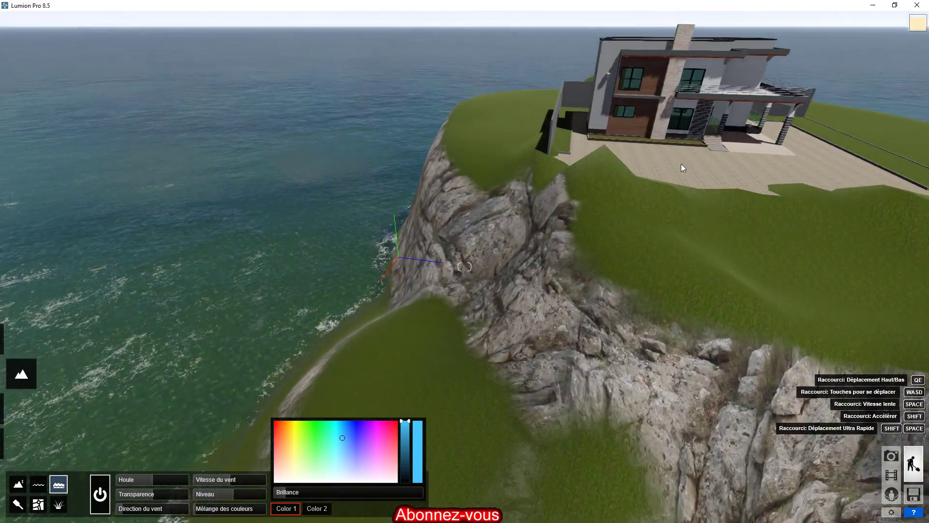
{"action": "key", "text": "d"}
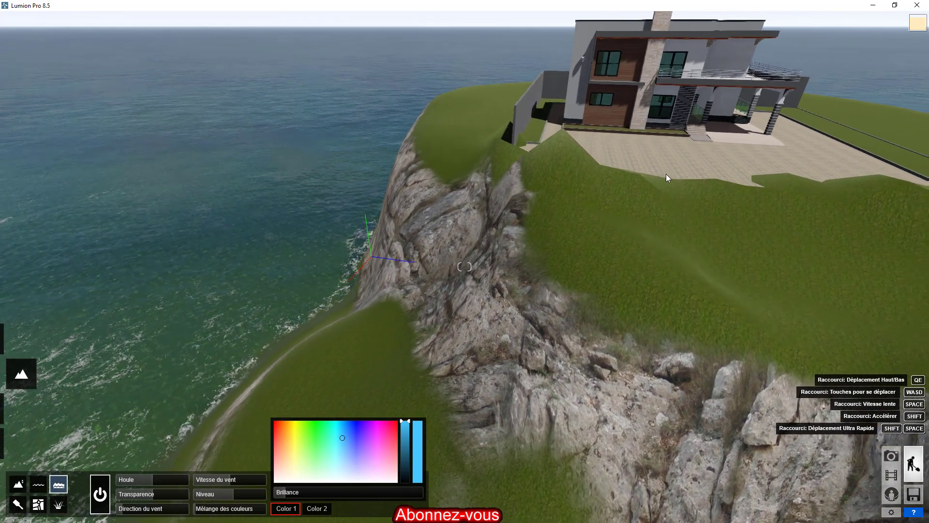
{"action": "key", "text": "d"}
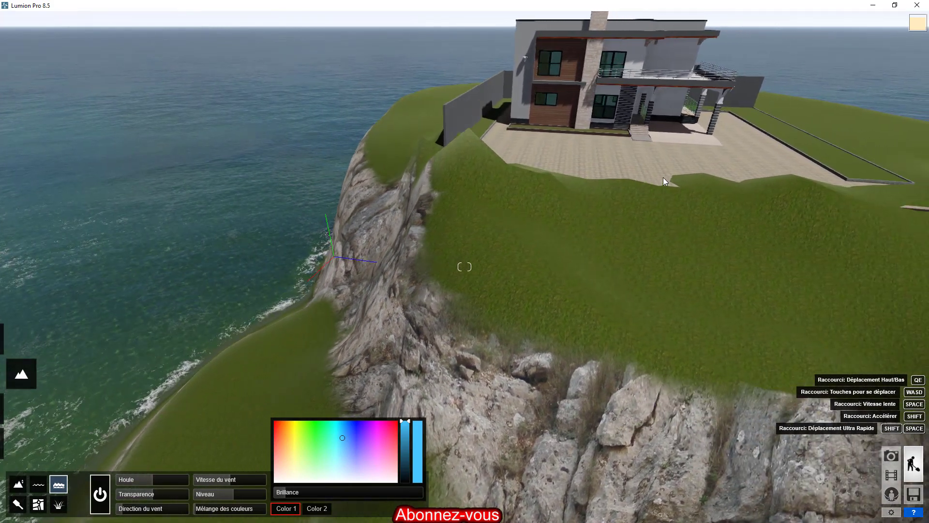
{"action": "left_click", "coordinate": [18, 483]}
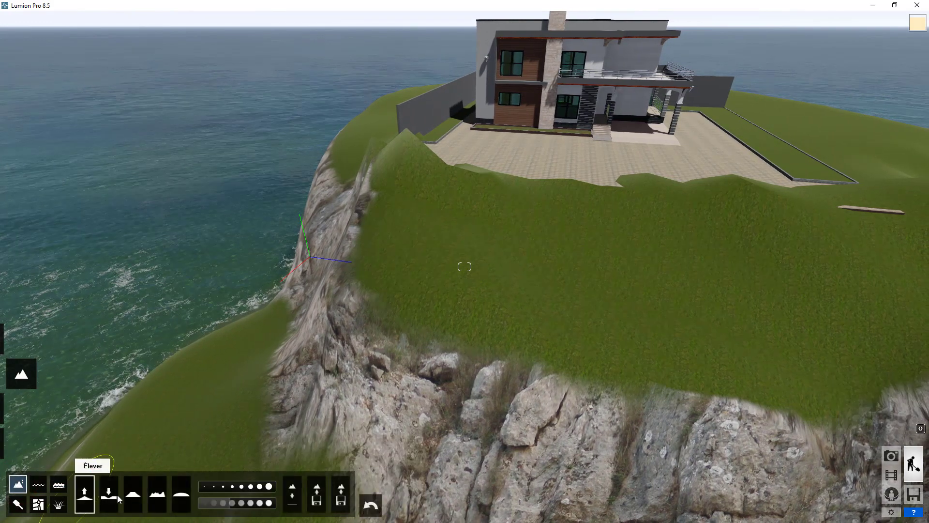
{"action": "left_click", "coordinate": [132, 497]}
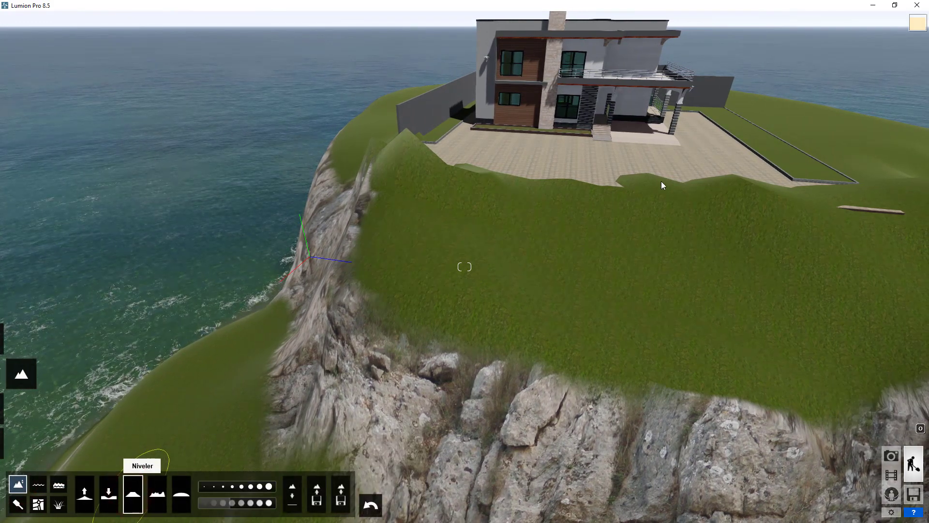
{"action": "left_click", "coordinate": [806, 179]}
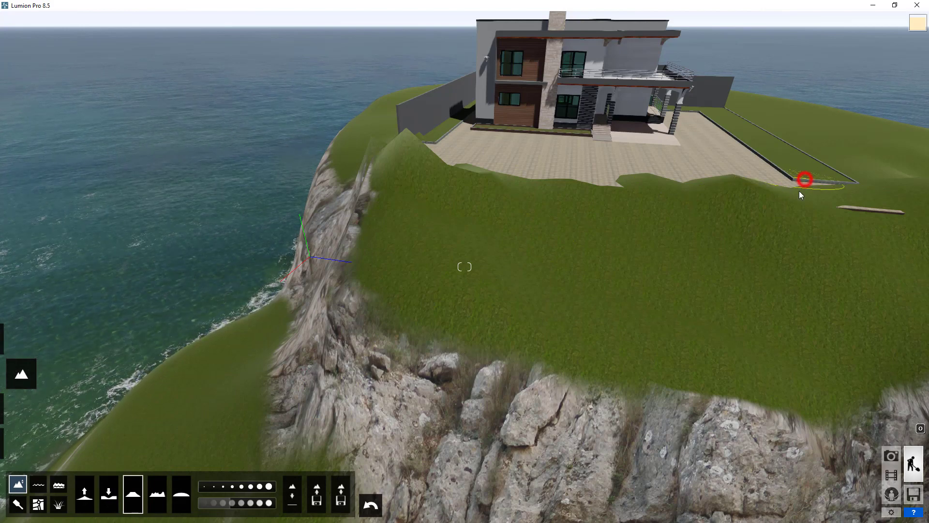
{"action": "left_click", "coordinate": [747, 183]}
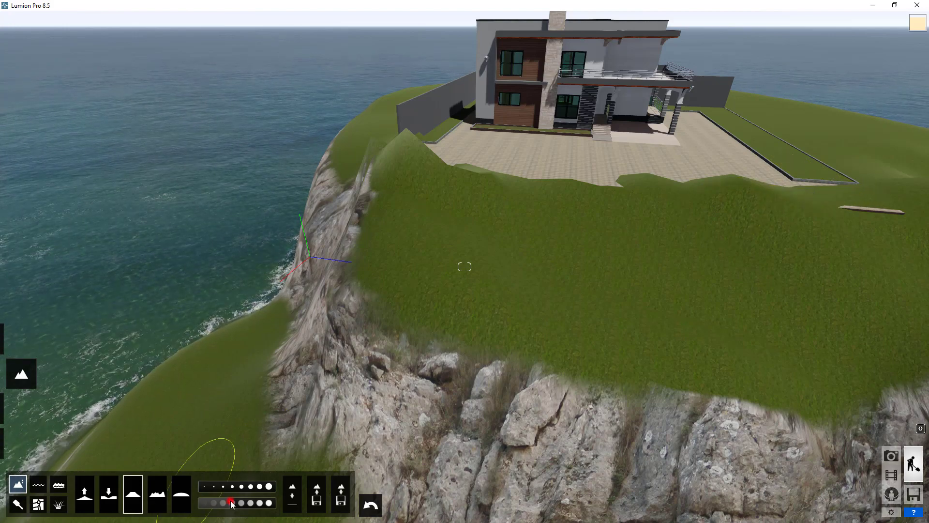
{"action": "left_click_drag", "start_coordinate": [231, 503], "coordinate": [273, 506]}
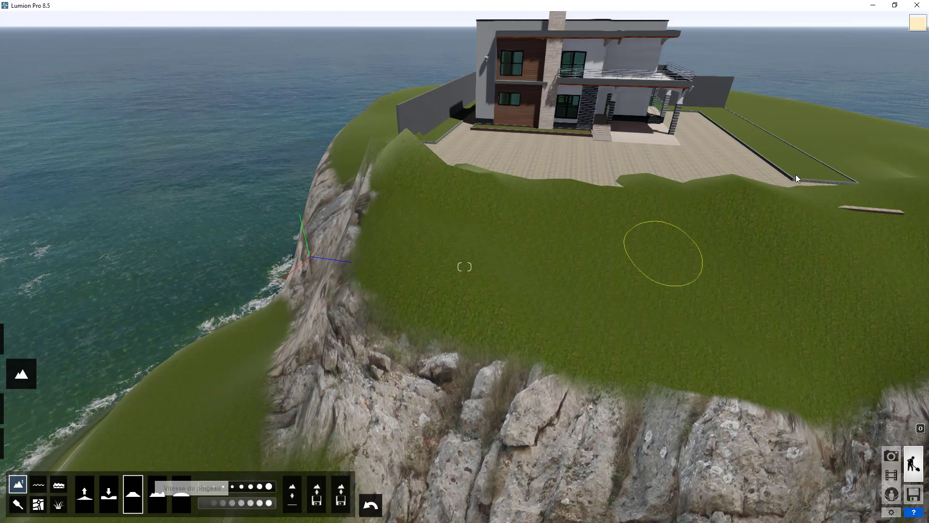
{"action": "left_click", "coordinate": [816, 178]}
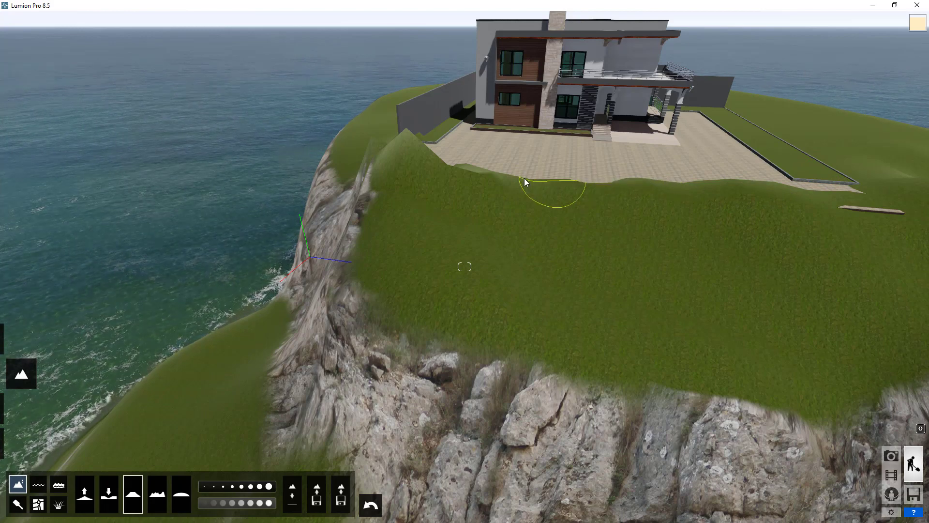
{"action": "mouse_move", "coordinate": [427, 169]}
{"action": "left_mouse_down"}
{"action": "mouse_move", "coordinate": [423, 159]}
{"action": "mouse_move", "coordinate": [530, 172]}
{"action": "mouse_move", "coordinate": [573, 132]}
{"action": "left_mouse_up"}
Step: Examine the villa's front and the transition between its paved forecourt and the surrounding terrain from close to ground level
{"action": "key", "text": "d"}
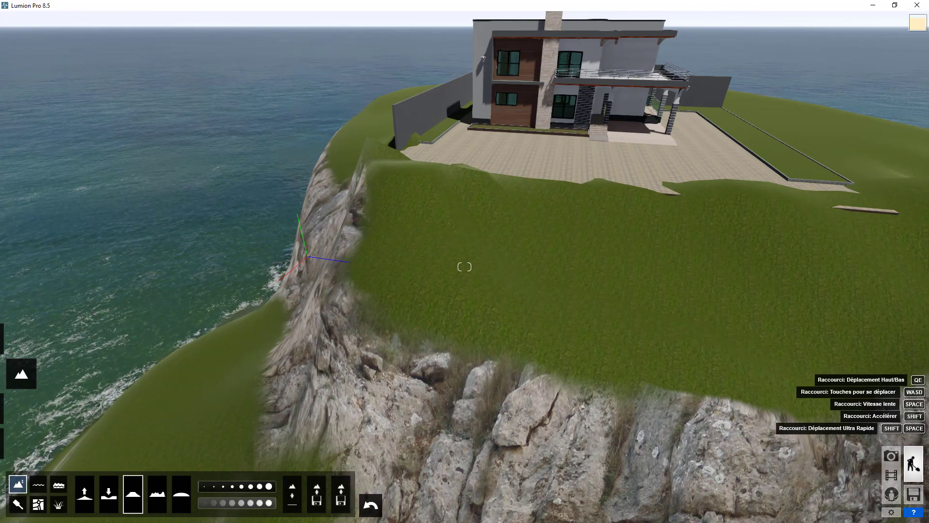
{"action": "mouse_move", "coordinate": [730, 213]}
{"action": "right_mouse_down"}
{"action": "mouse_move", "coordinate": [702, 179]}
{"action": "mouse_move", "coordinate": [732, 239]}
{"action": "right_mouse_up"}
{"action": "key", "text": "d"}
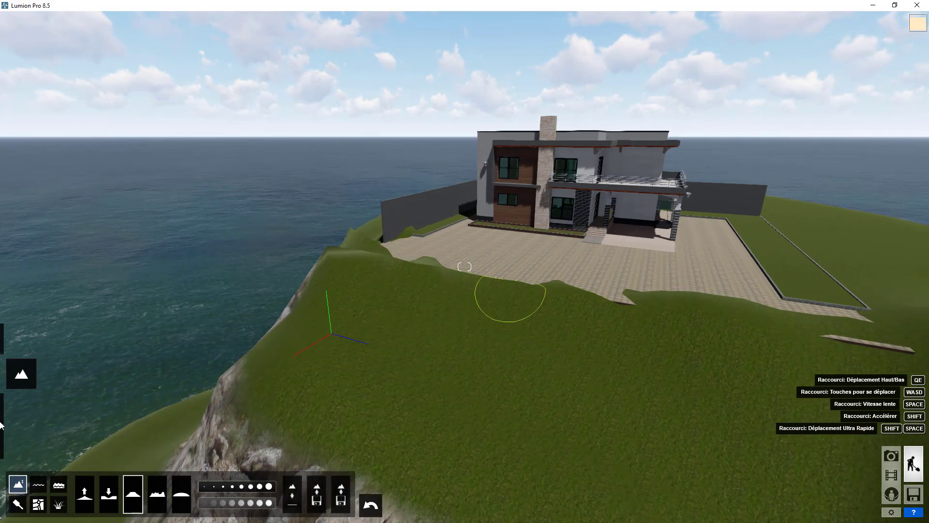
{"action": "mouse_move", "coordinate": [1, 419]}
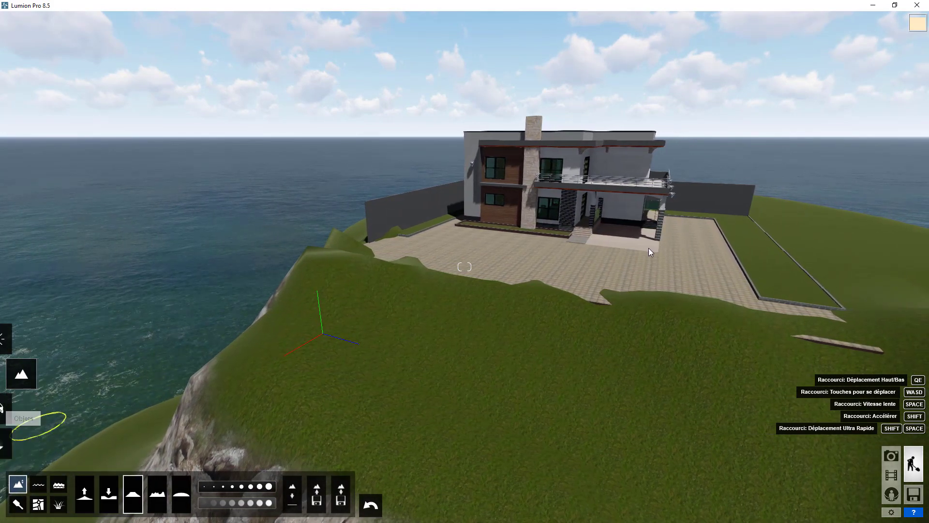
{"action": "key", "text": "d"}
{"action": "key", "text": "w"}
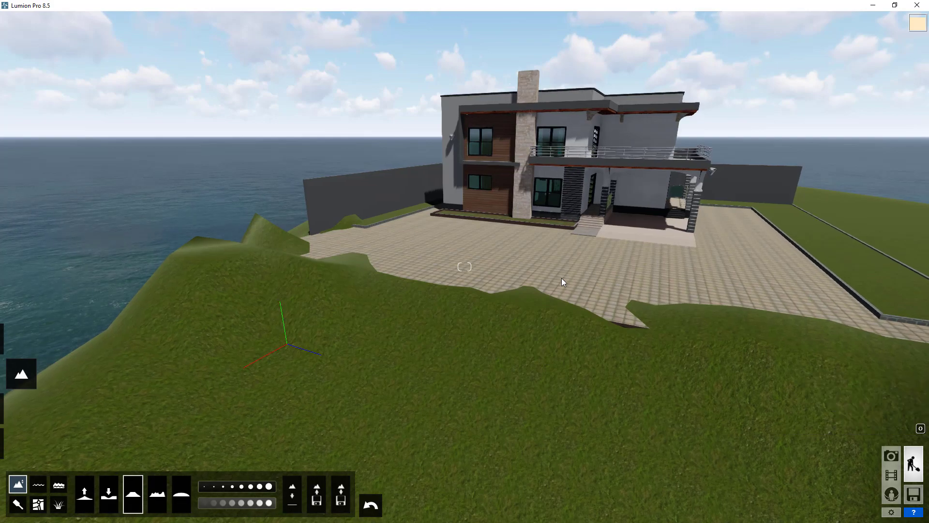
{"action": "key", "text": "w"}
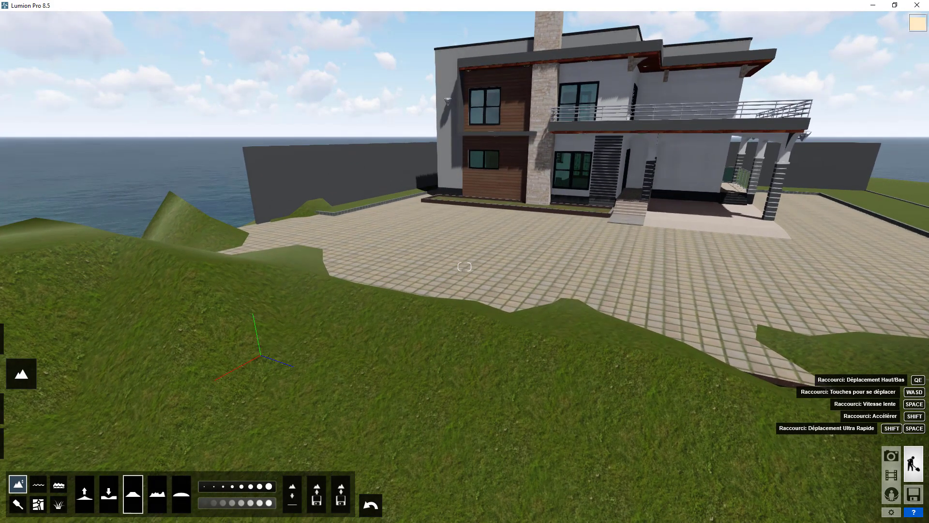
{"action": "right_click_drag", "start_coordinate": [566, 197], "coordinate": [607, 160]}
{"action": "right_click_drag", "start_coordinate": [499, 306], "coordinate": [538, 303]}
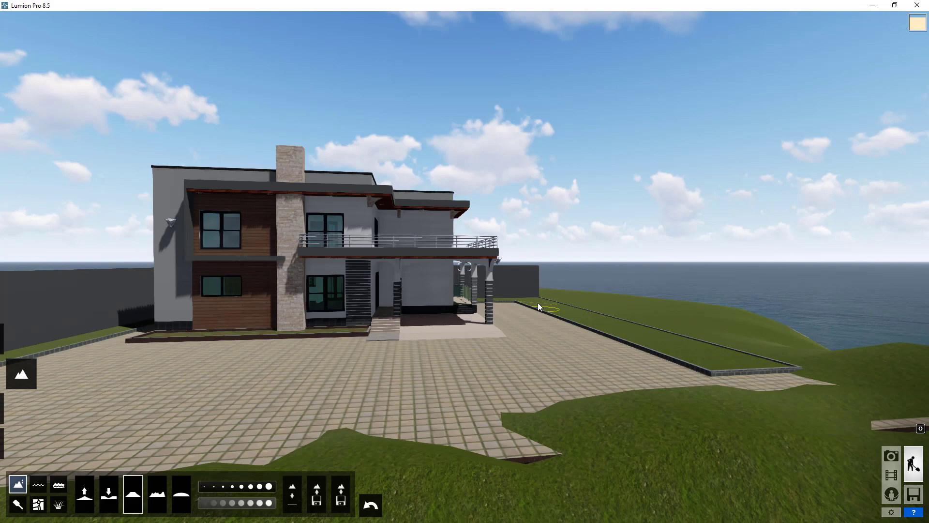